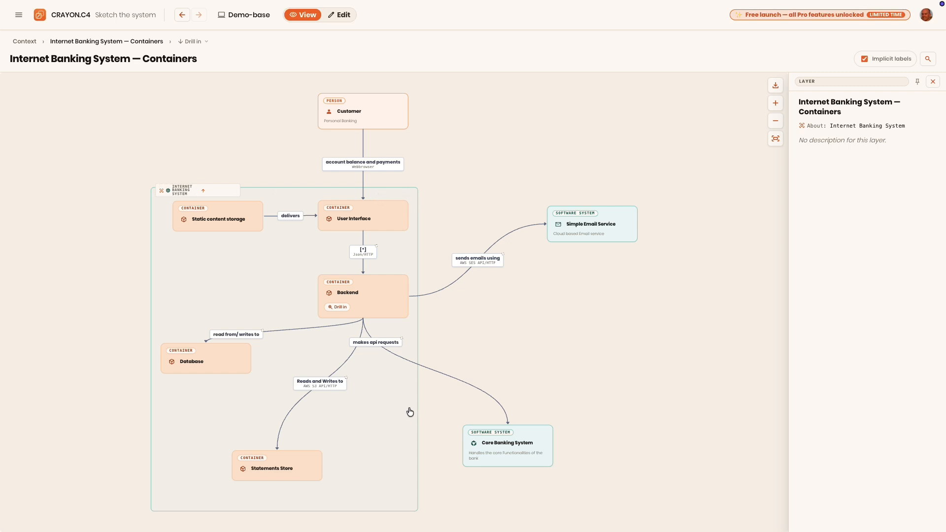
Drill into the Backend container and follow Simple Email Service from there to the Containers and Context diagrams
{"action": "left_click", "coordinate": [339, 308]}
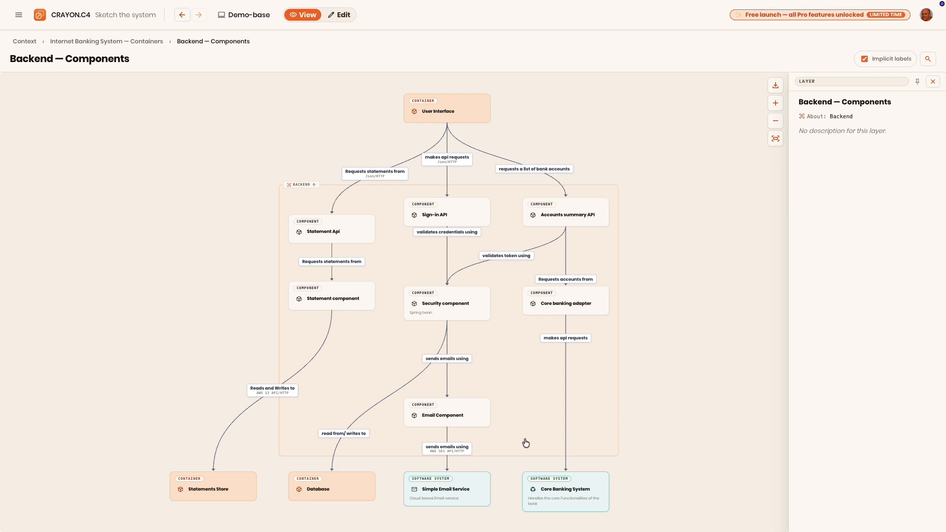
{"action": "left_click", "coordinate": [447, 487]}
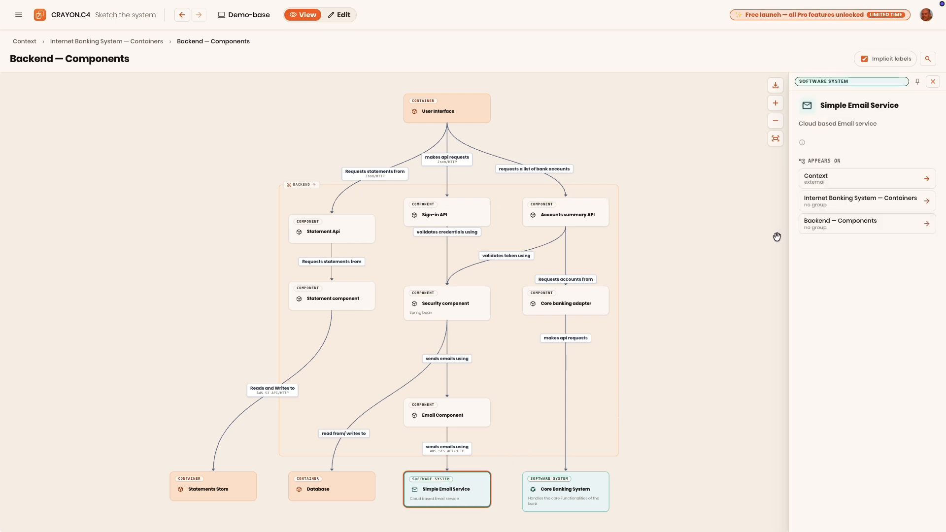
{"action": "left_click", "coordinate": [841, 205]}
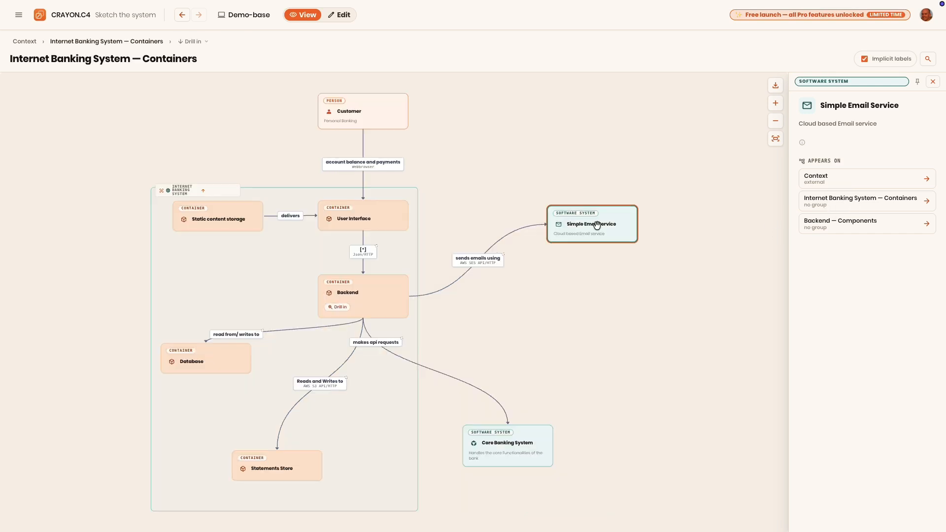
{"action": "left_click", "coordinate": [830, 182]}
Inspect the details of Internet Banking System and its connection from Customer in the Context diagram
{"action": "left_click", "coordinate": [250, 259]}
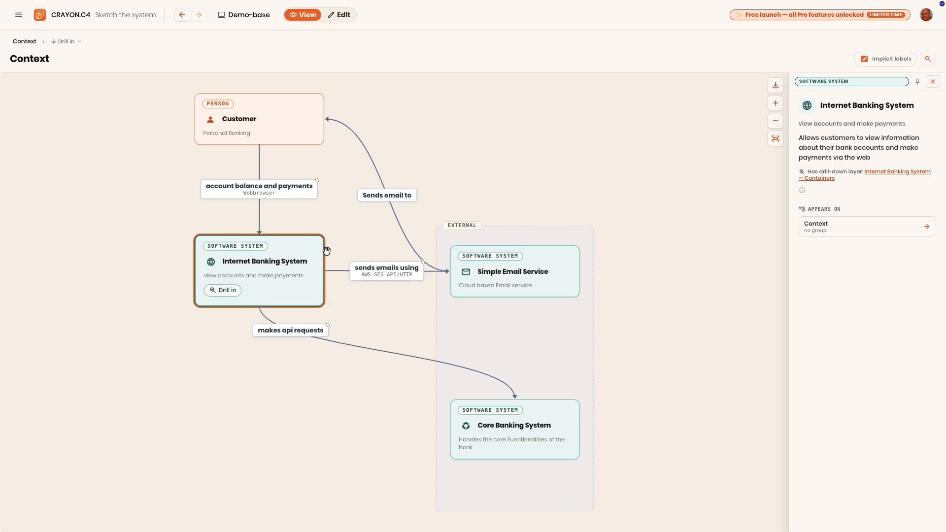
{"action": "left_click", "coordinate": [262, 211]}
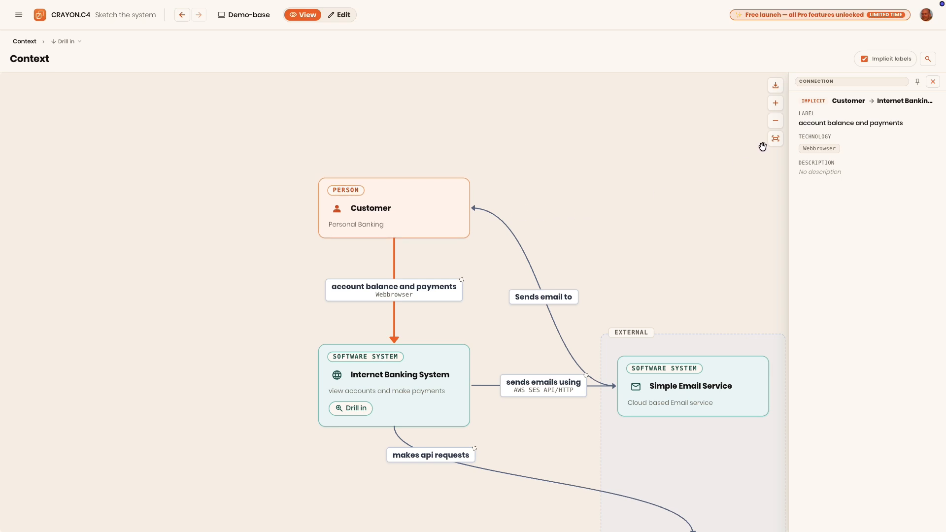
{"action": "left_click", "coordinate": [776, 139]}
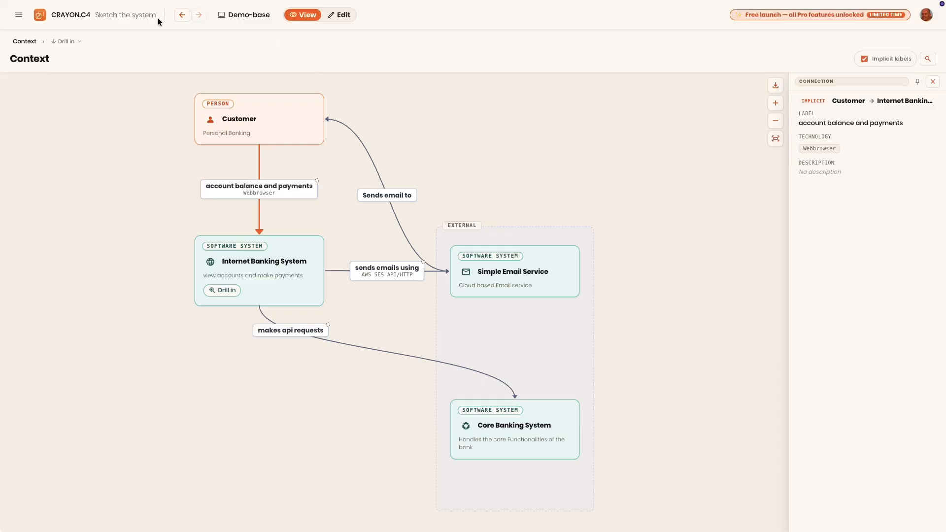
Create a blank project named "demo-create" and give it the description "demo video"
{"action": "left_click", "coordinate": [19, 15]}
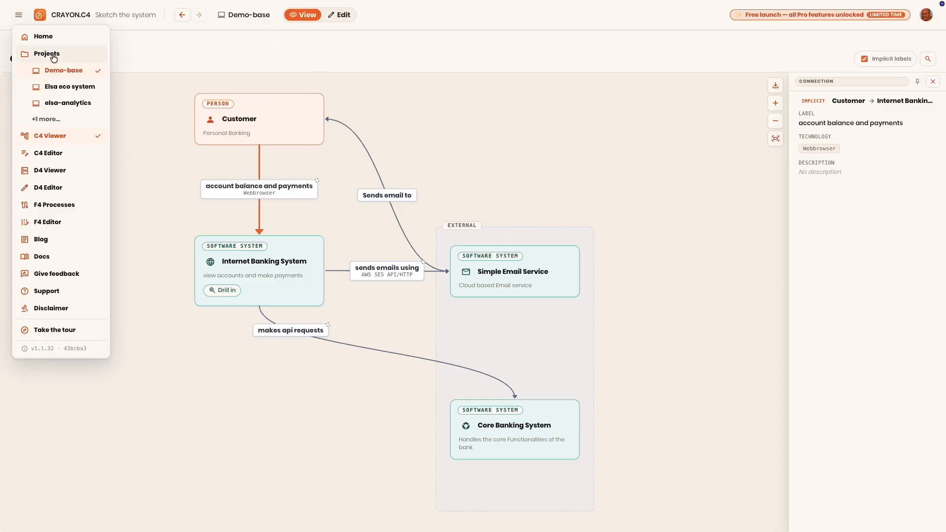
{"action": "left_click", "coordinate": [49, 53]}
{"action": "left_click", "coordinate": [678, 87]}
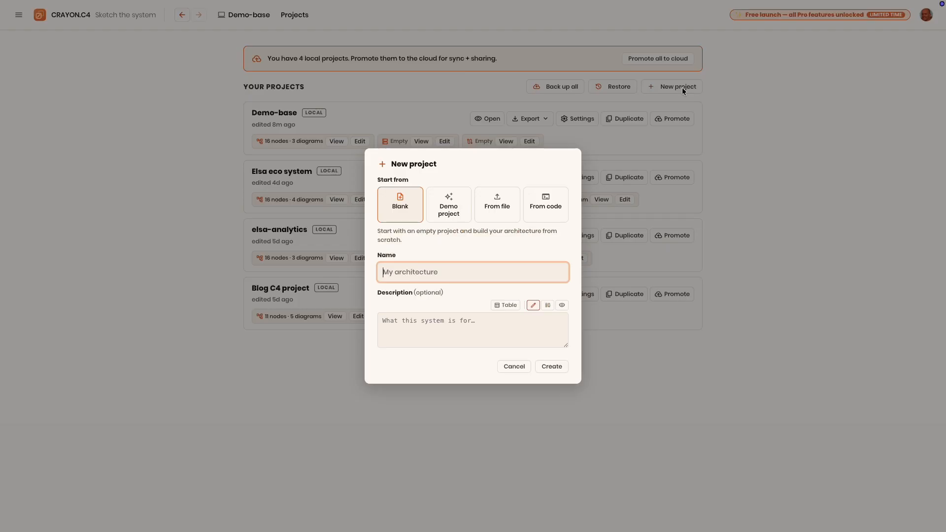
{"action": "type", "text": "demo-create"}
{"action": "left_click", "coordinate": [552, 367]}
{"action": "left_click", "coordinate": [291, 213]}
{"action": "type", "text": "demo video"}
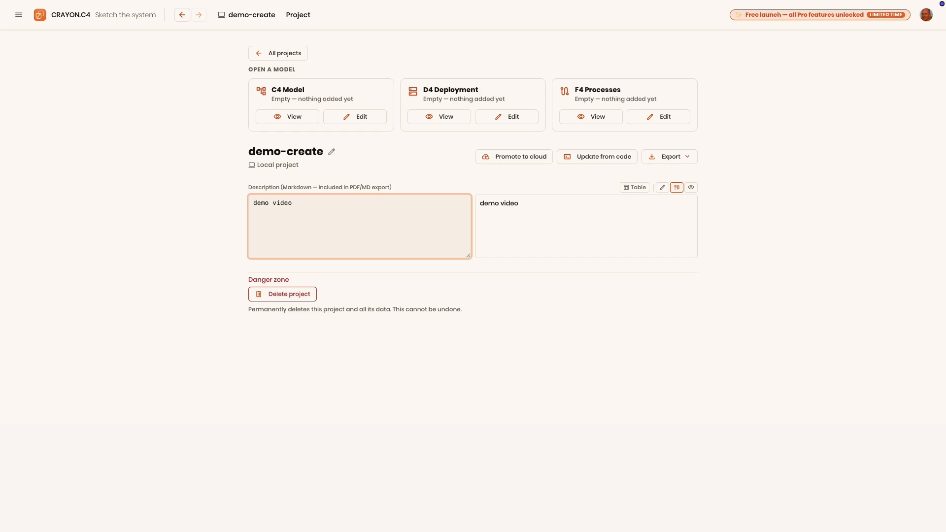
Create the project's first C4 diagram named "context" and dismiss the first-node hint
{"action": "left_click", "coordinate": [365, 119]}
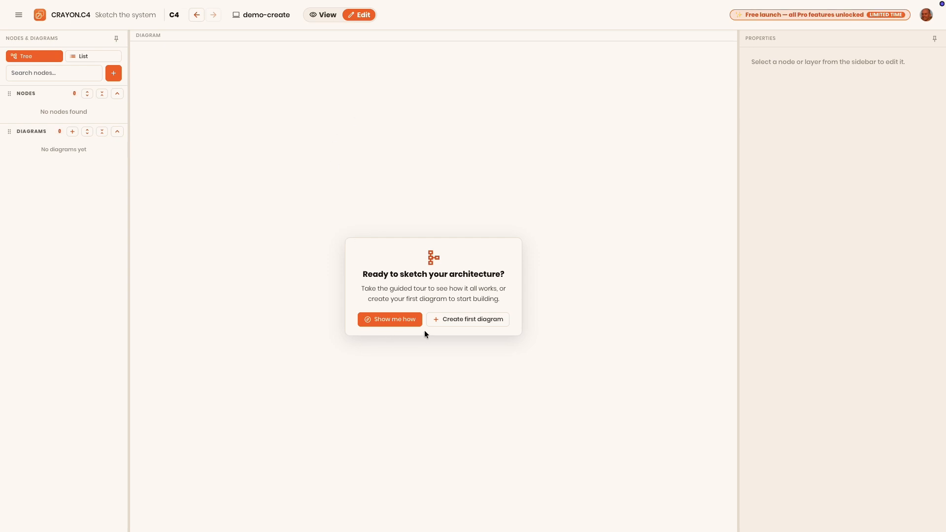
{"action": "left_click", "coordinate": [479, 322]}
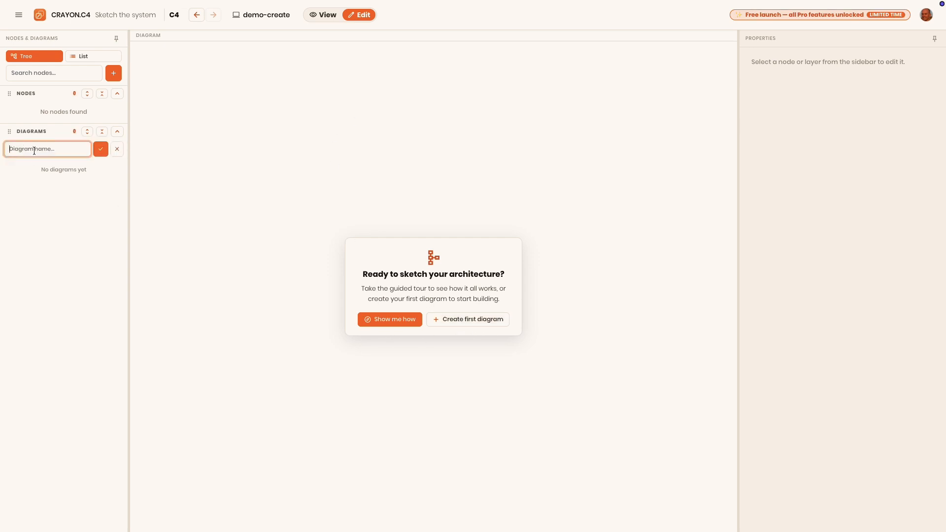
{"action": "type", "text": "context"}
{"action": "left_click", "coordinate": [101, 149]}
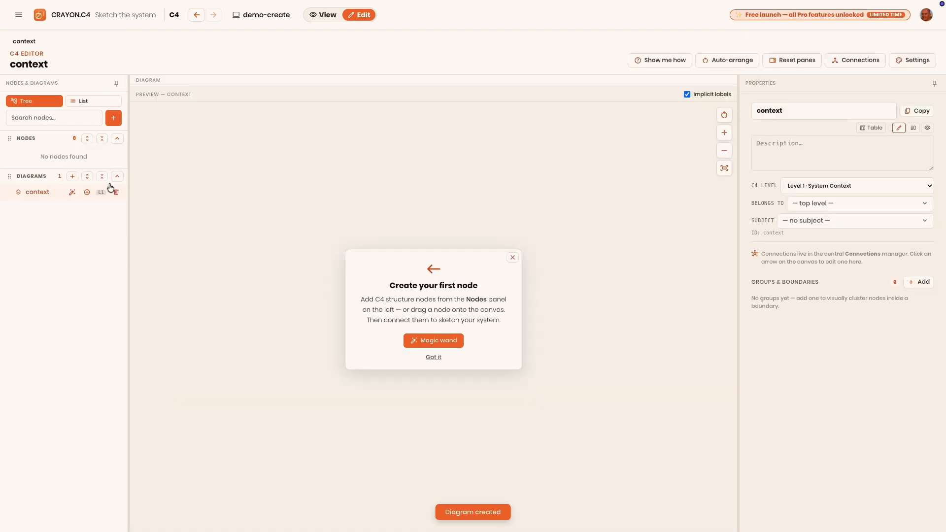
{"action": "left_click", "coordinate": [434, 358]}
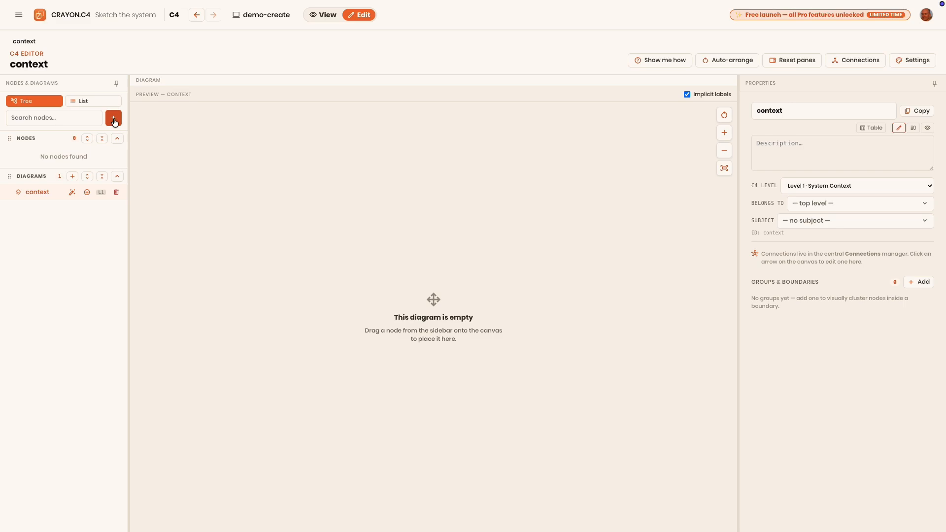
Add a Person node named "Customer" with the short description "Private banking" to the context diagram
{"action": "left_click", "coordinate": [114, 118]}
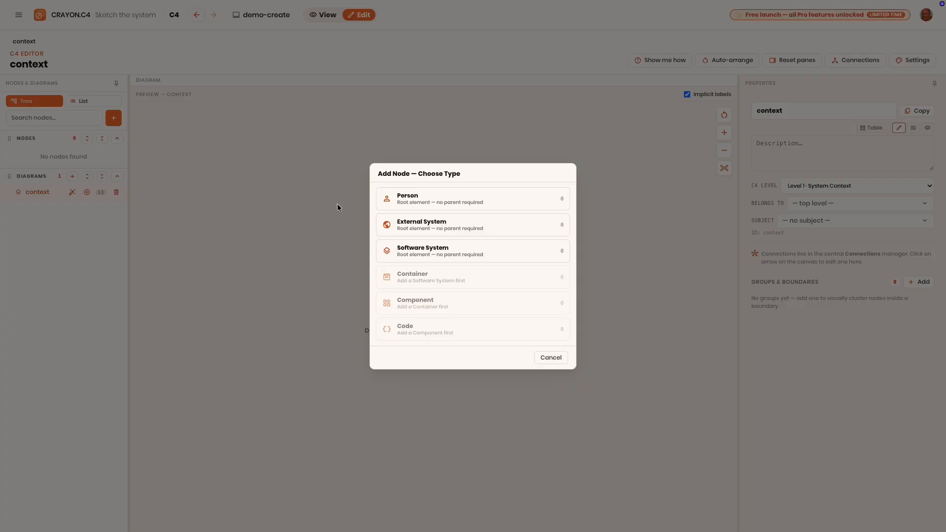
{"action": "left_click", "coordinate": [419, 201]}
{"action": "left_click_drag", "start_coordinate": [441, 307], "coordinate": [423, 202]}
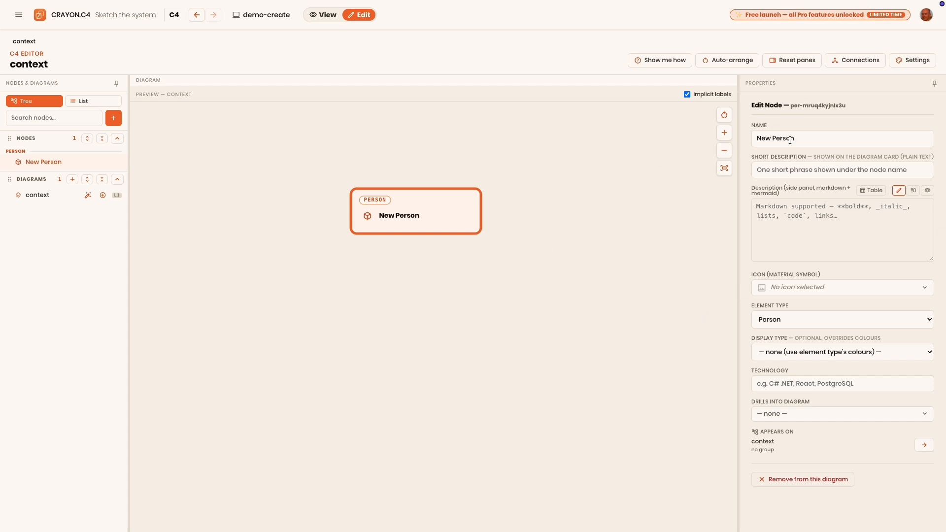
{"action": "left_click_drag", "start_coordinate": [803, 138], "coordinate": [746, 139]}
{"action": "type", "text": "Customer"}
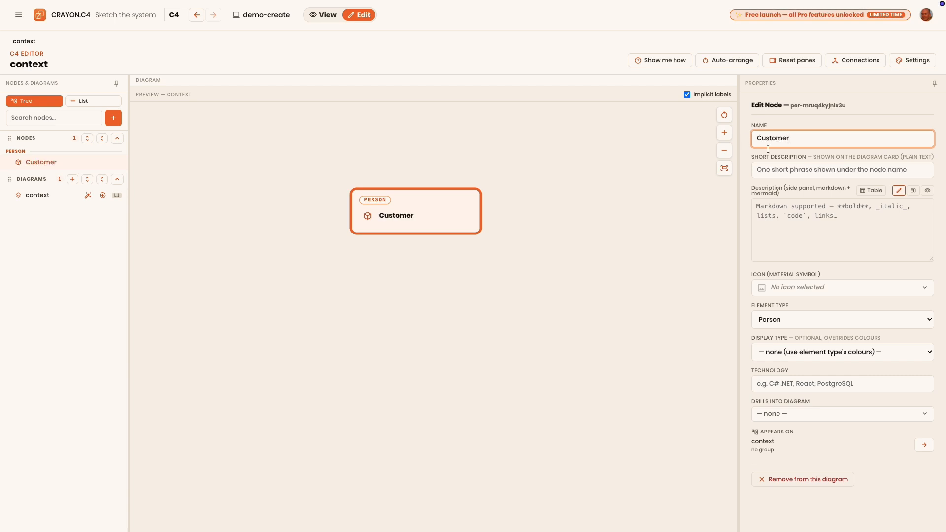
{"action": "left_click", "coordinate": [792, 172]}
{"action": "type", "text": "Priva"}
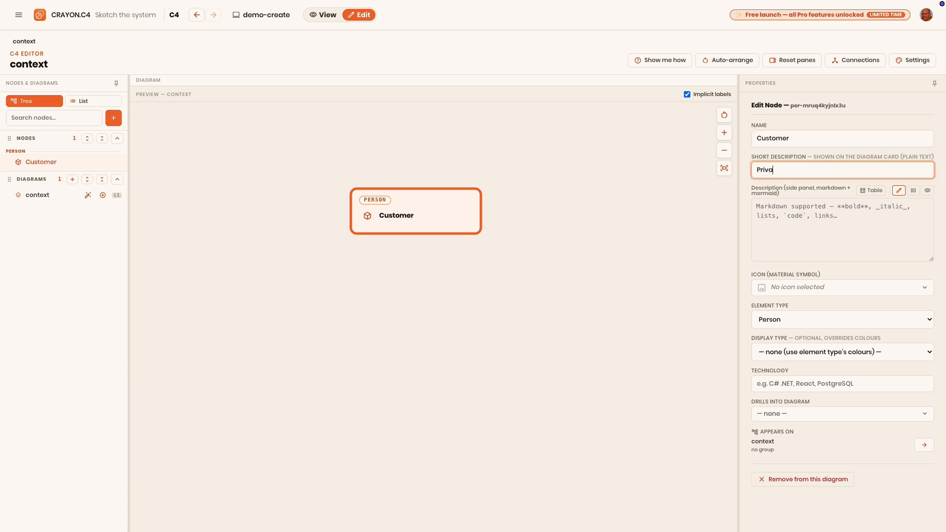
{"action": "type", "text": "te banking"}
{"action": "left_click", "coordinate": [629, 194]}
Add a Software System node named "Internet Banking system" to the context diagram
{"action": "left_click", "coordinate": [114, 118]}
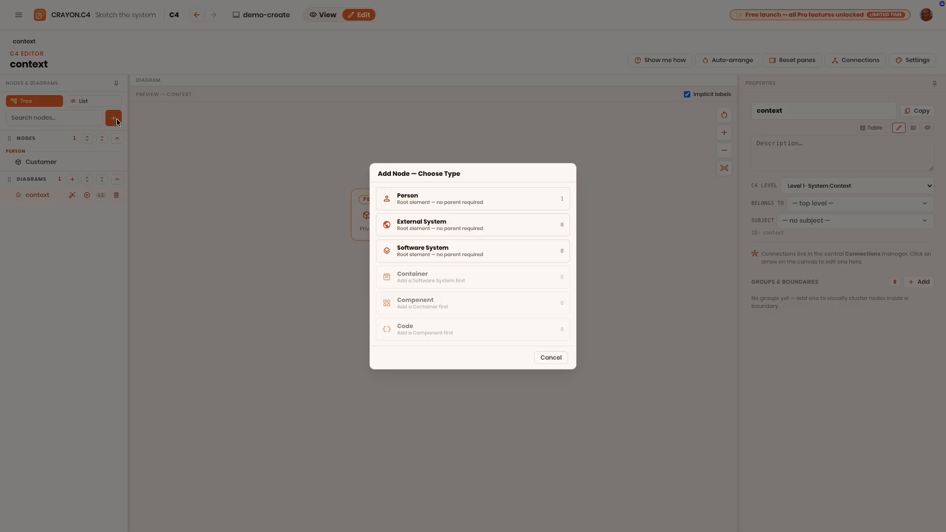
{"action": "left_click", "coordinate": [426, 255]}
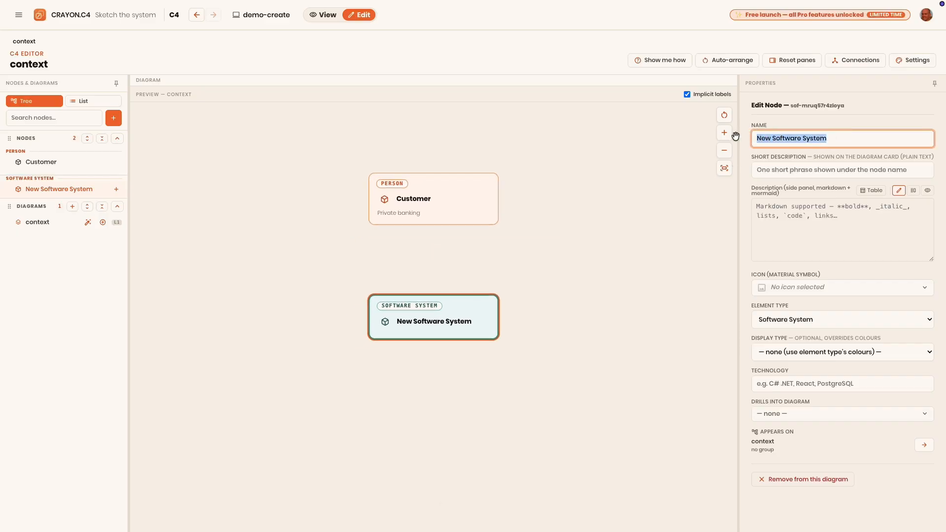
{"action": "type", "text": "Intewr"}
{"action": "key", "text": "BackSpace"}
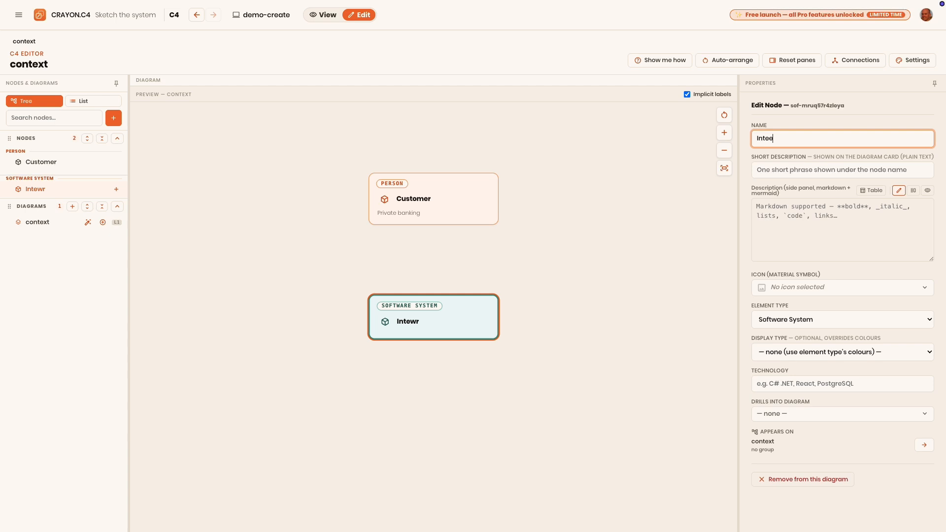
{"action": "type", "text": "net Banking system"}
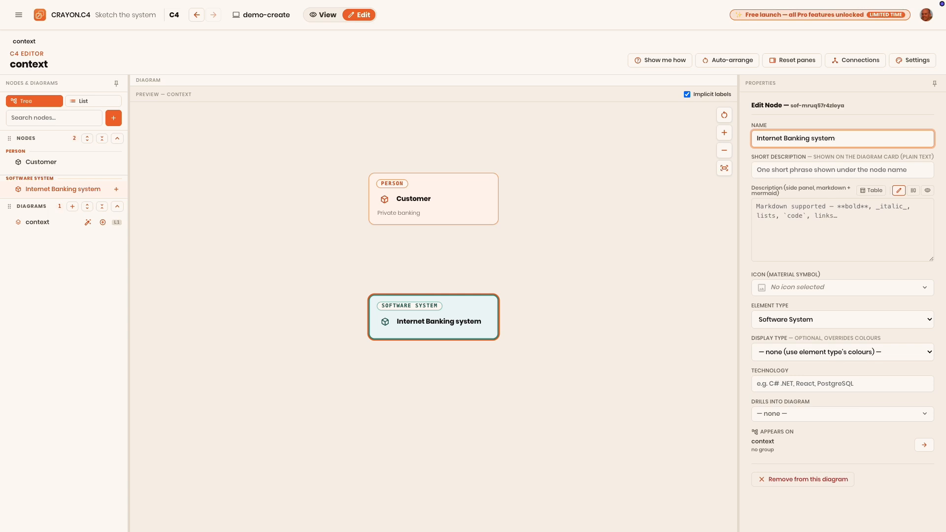
{"action": "left_click", "coordinate": [792, 172]}
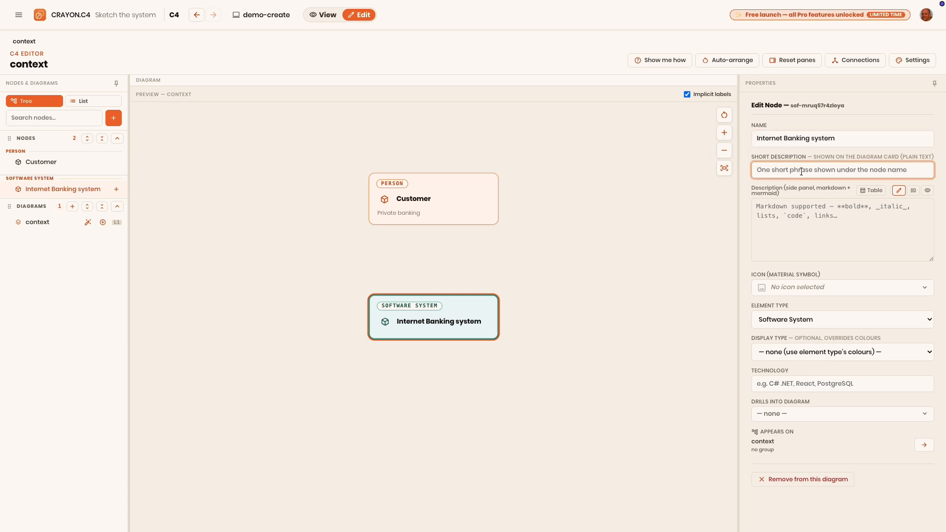
{"action": "type", "text": "v"}
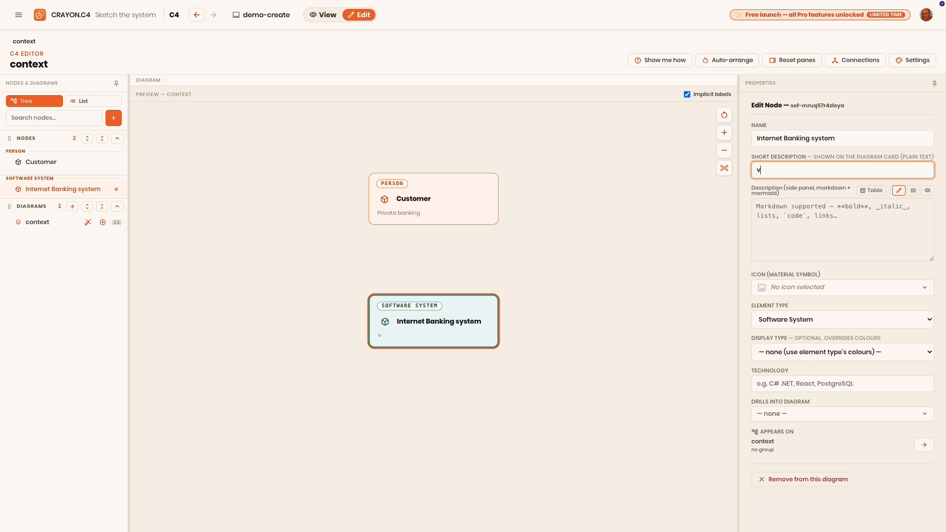
{"action": "key", "text": "BackSpace"}
{"action": "left_click", "coordinate": [587, 287]}
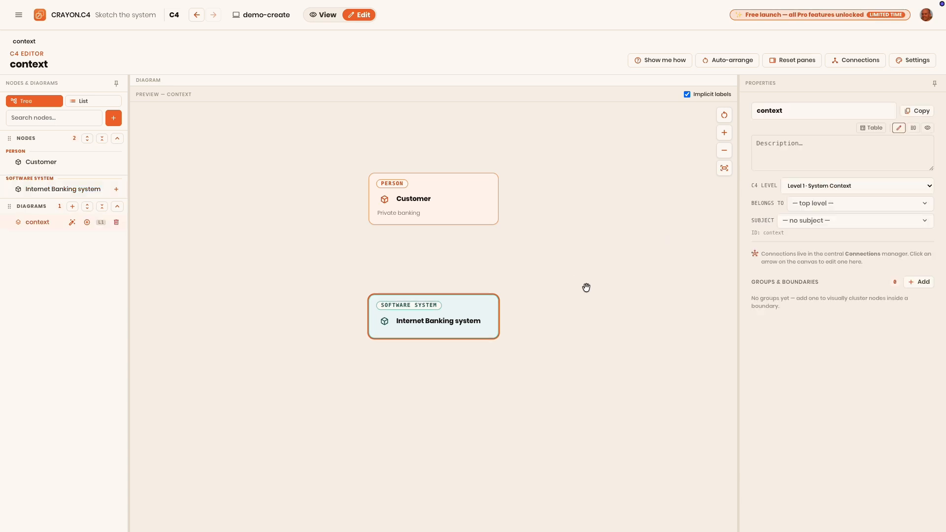
Connect the Customer node to the Internet Banking system node with a relationship arrow
{"action": "left_click_drag", "start_coordinate": [434, 218], "coordinate": [461, 282]}
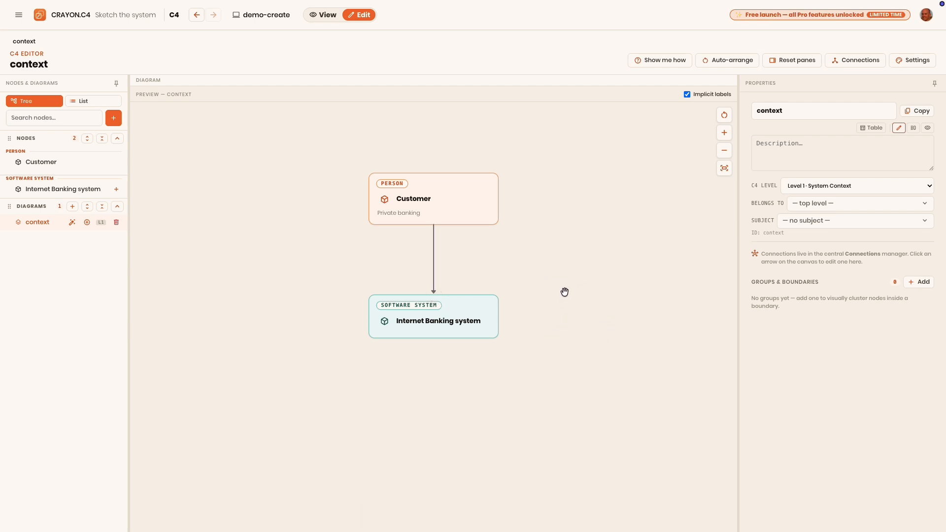
{"action": "left_click_drag", "start_coordinate": [564, 291], "coordinate": [503, 288]}
Add a second Software System node named "Core Banking System" to the context diagram
{"action": "left_click", "coordinate": [114, 118]}
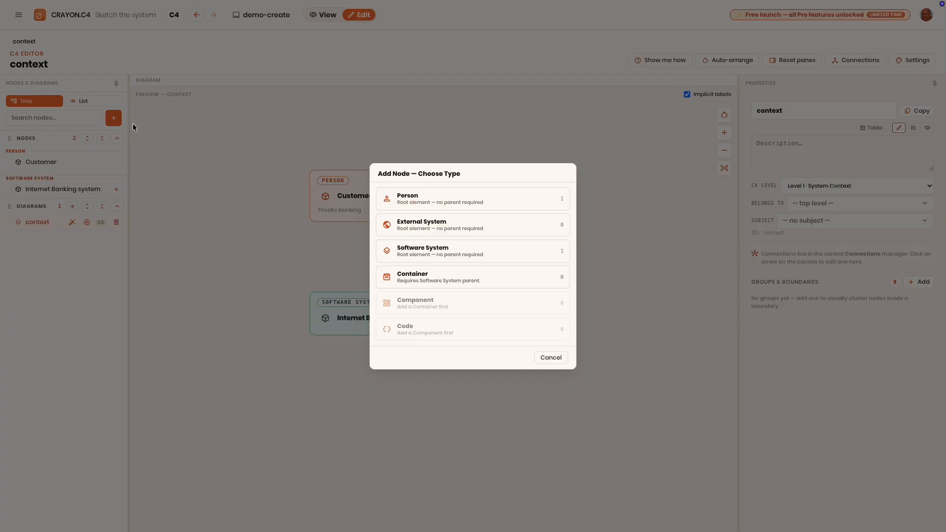
{"action": "left_click", "coordinate": [422, 253]}
{"action": "left_click_drag", "start_coordinate": [827, 138], "coordinate": [747, 139]}
{"action": "type", "text": "Core Banking System"}
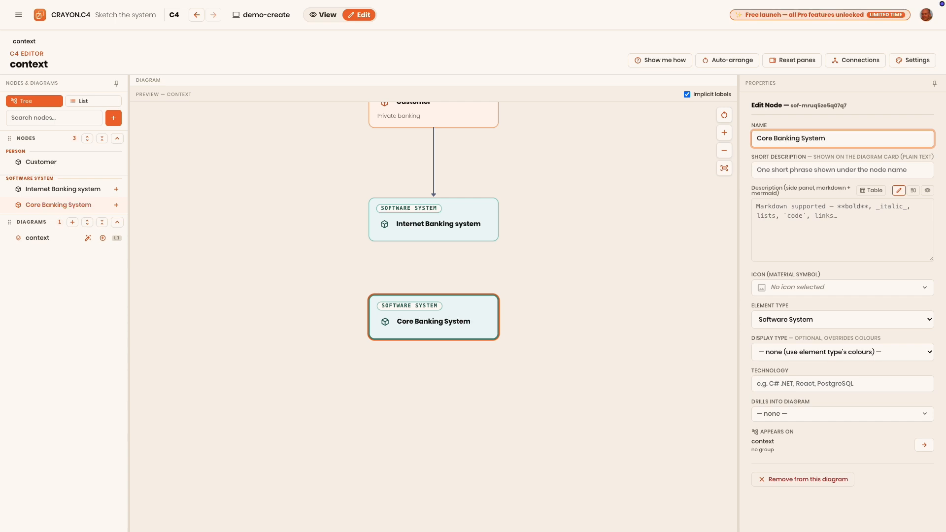
{"action": "left_click", "coordinate": [597, 253]}
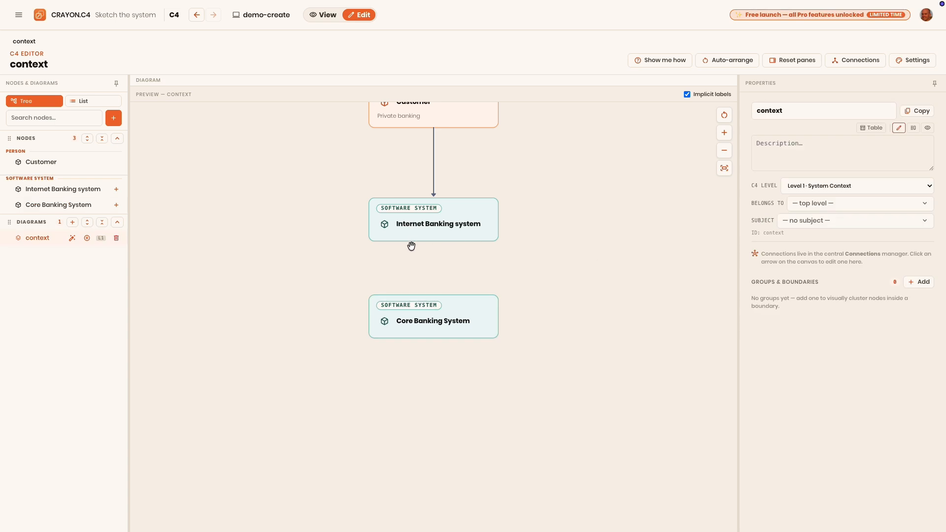
Connect Internet Banking system to Core Banking System and fit the whole diagram in view
{"action": "left_click_drag", "start_coordinate": [428, 235], "coordinate": [435, 295]}
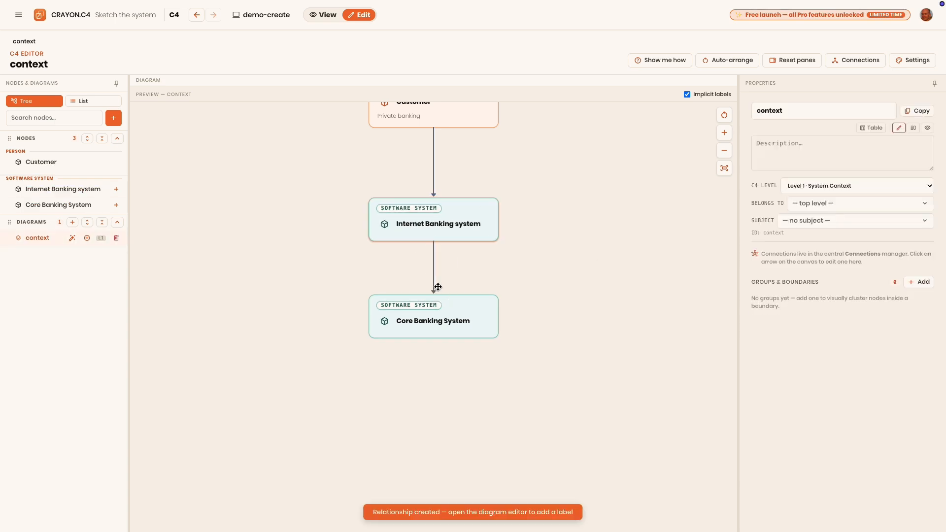
{"action": "left_click", "coordinate": [725, 169]}
{"action": "left_click", "coordinate": [724, 115]}
{"action": "scroll", "coordinate": [591, 224], "scroll_direction": "down", "scroll_amount": 5}
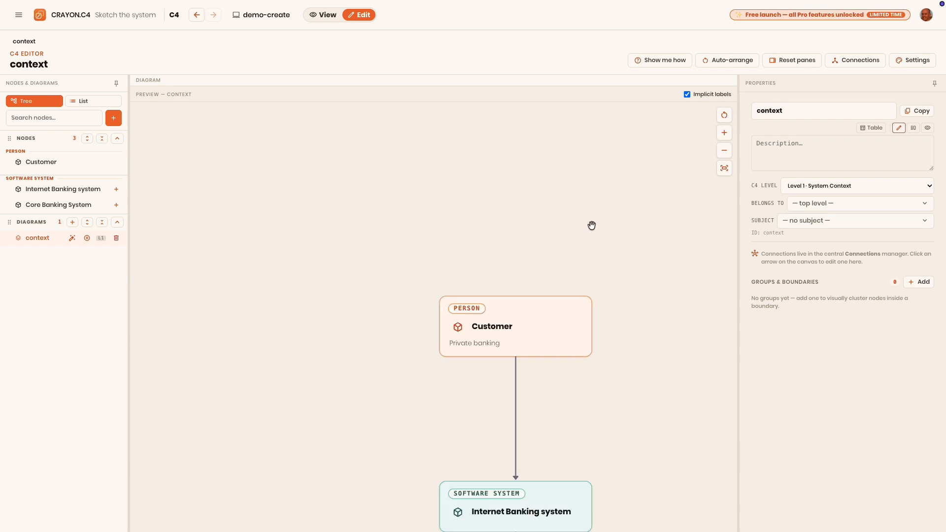
{"action": "left_click", "coordinate": [721, 170]}
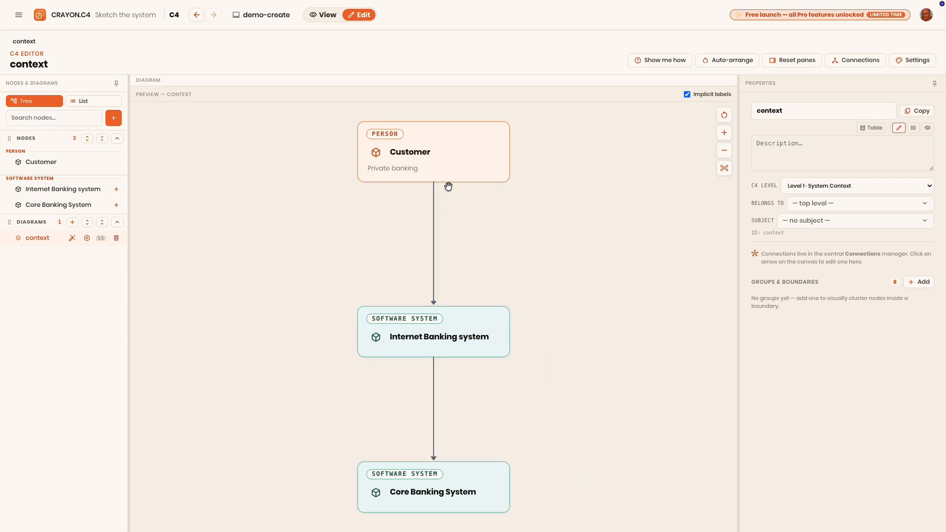
Label the relationship from Customer to Internet Banking system "Account balance"
{"action": "left_click", "coordinate": [434, 243]}
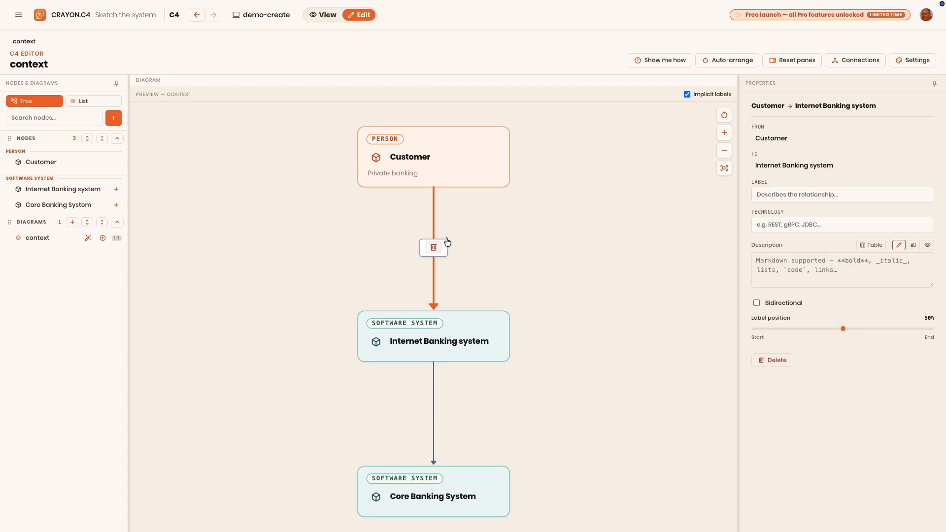
{"action": "left_click", "coordinate": [822, 198]}
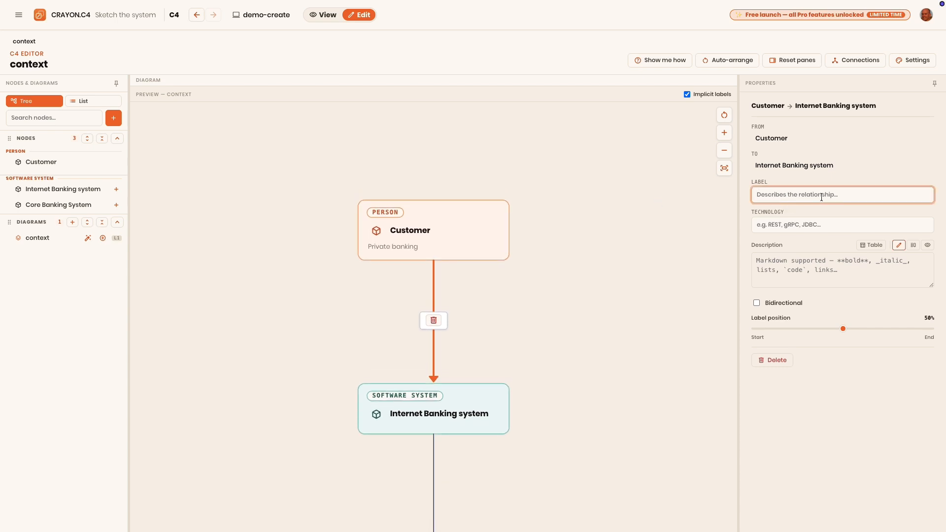
{"action": "type", "text": "Acco"}
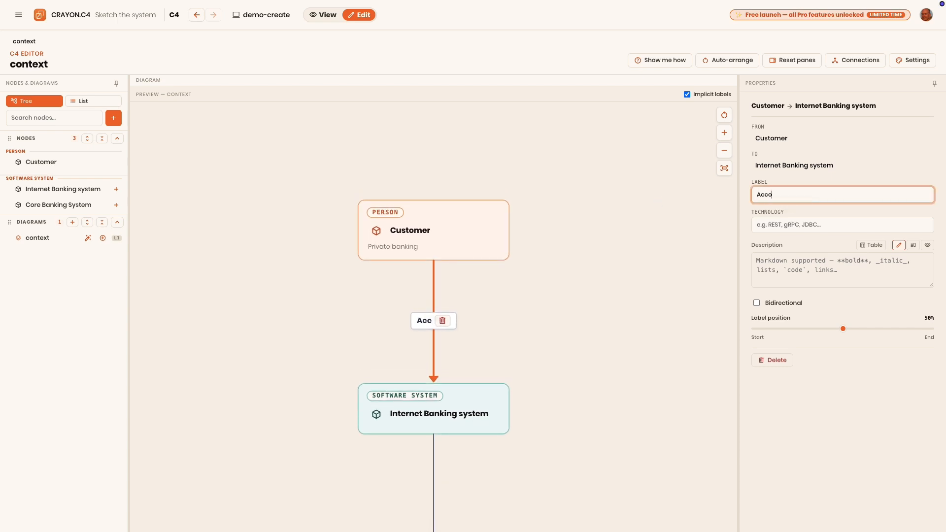
{"action": "type", "text": "unt balance"}
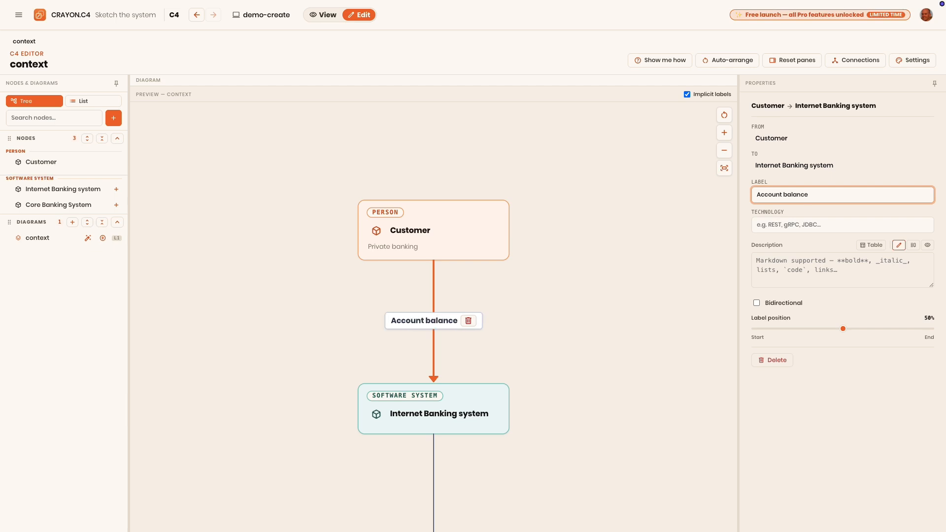
Extend the label of the Customer to Internet Banking system relationship to "Account balance and Payments"
{"action": "type", "text": " and Payments"}
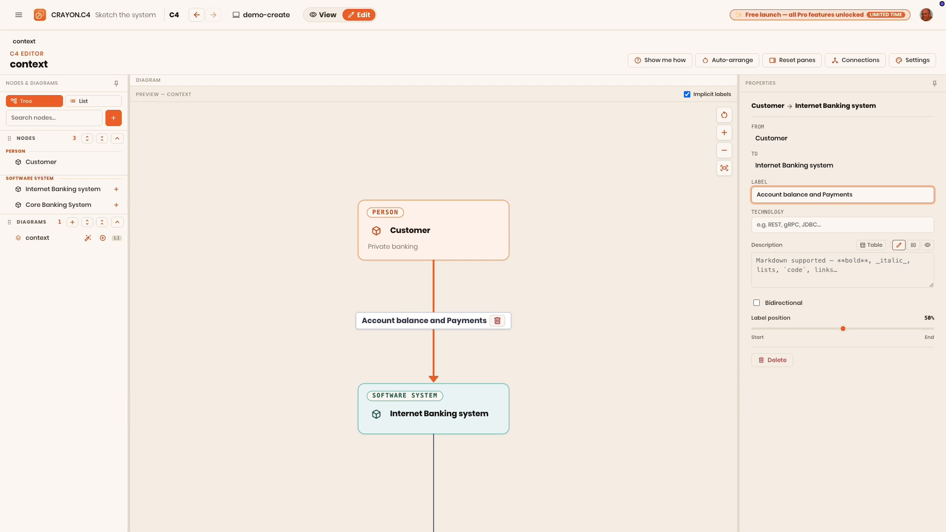
{"action": "left_click", "coordinate": [643, 295]}
Label the relationship from Internet Banking system to Core Banking System "Makes api requests"
{"action": "left_click_drag", "start_coordinate": [577, 377], "coordinate": [547, 239]}
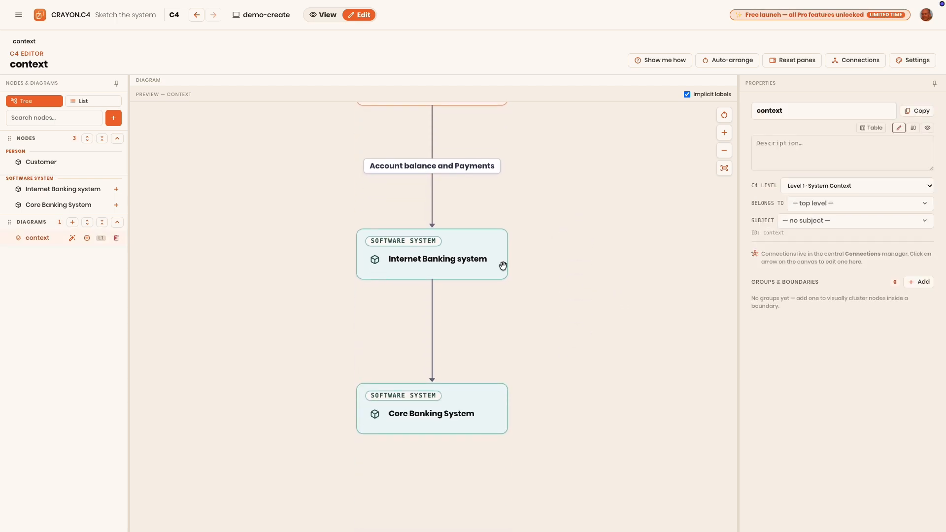
{"action": "left_click", "coordinate": [433, 328]}
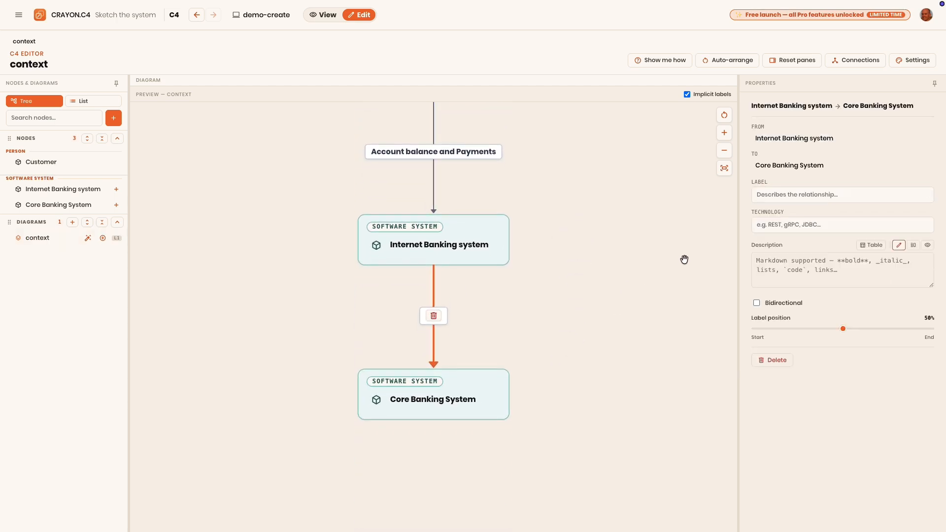
{"action": "left_click", "coordinate": [787, 196]}
{"action": "type", "text": "Makes api requests"}
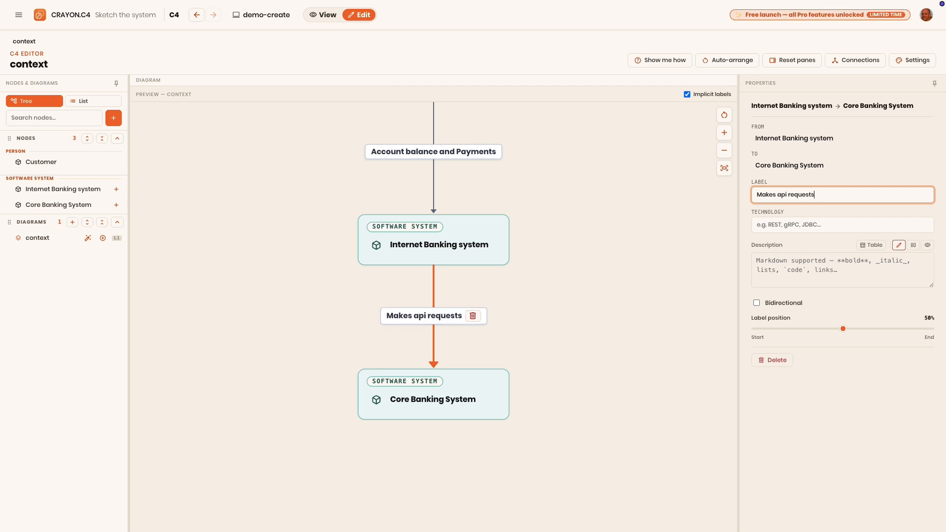
{"action": "left_click", "coordinate": [598, 293]}
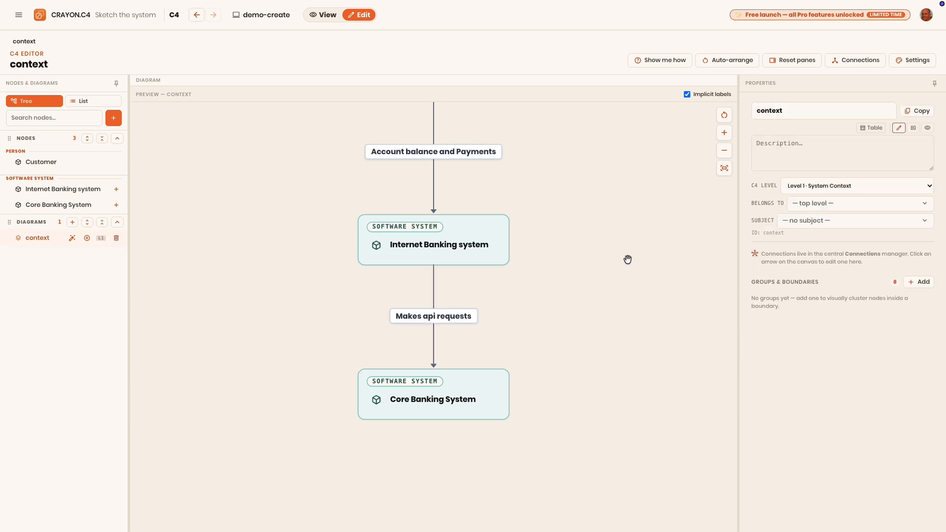
{"action": "left_click_drag", "start_coordinate": [604, 221], "coordinate": [590, 303]}
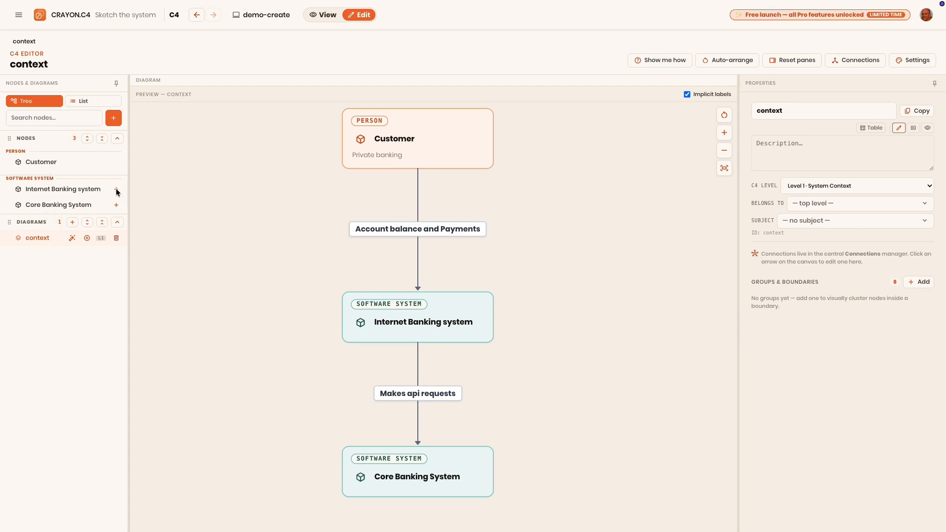
Add a child container named "User Interface" to the Internet Banking system node
{"action": "left_click", "coordinate": [100, 190]}
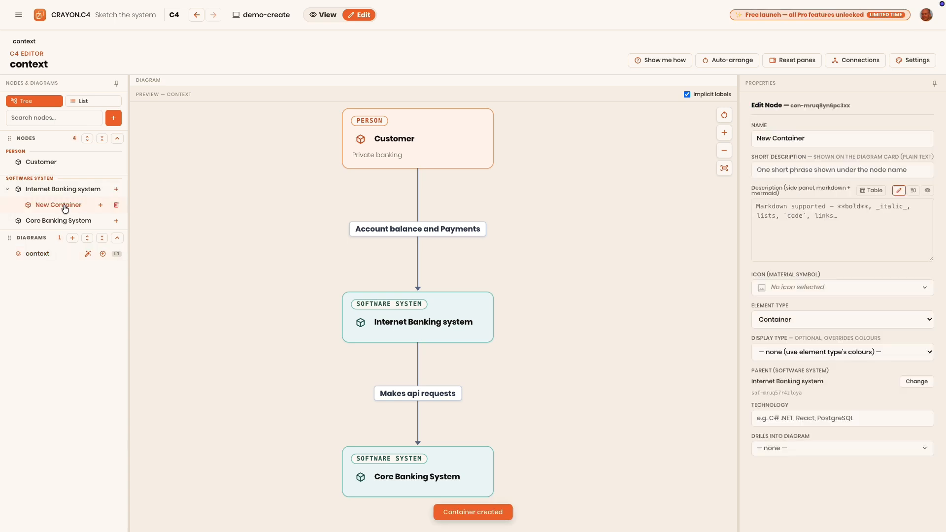
{"action": "double_click", "coordinate": [69, 206]}
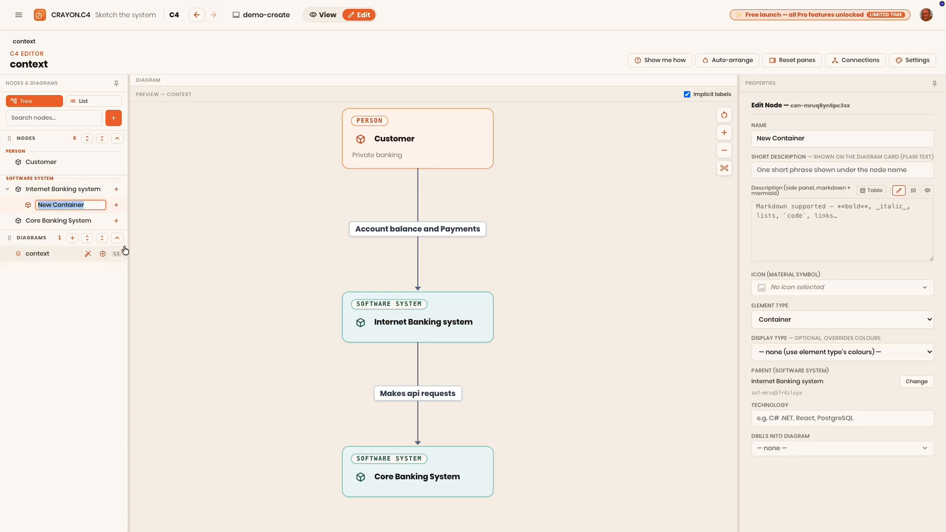
{"action": "type", "text": "User Interface"}
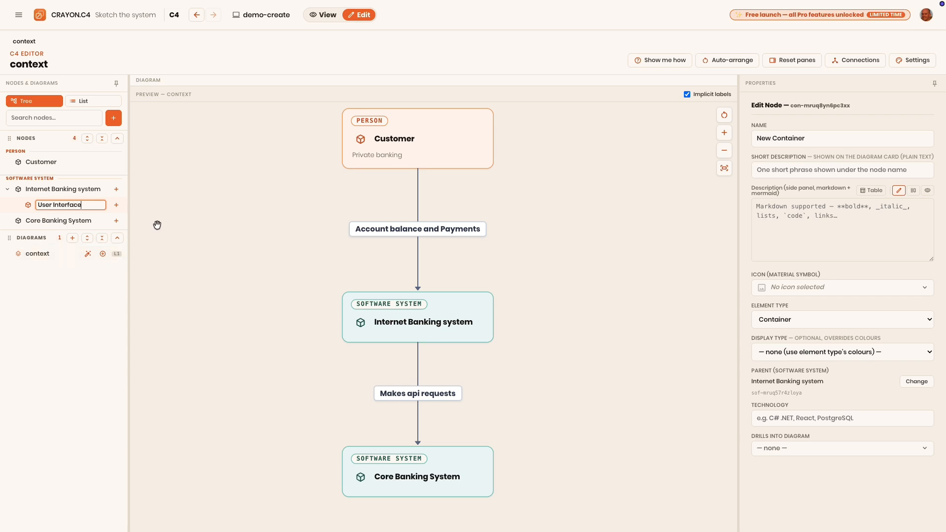
{"action": "left_click", "coordinate": [165, 218]}
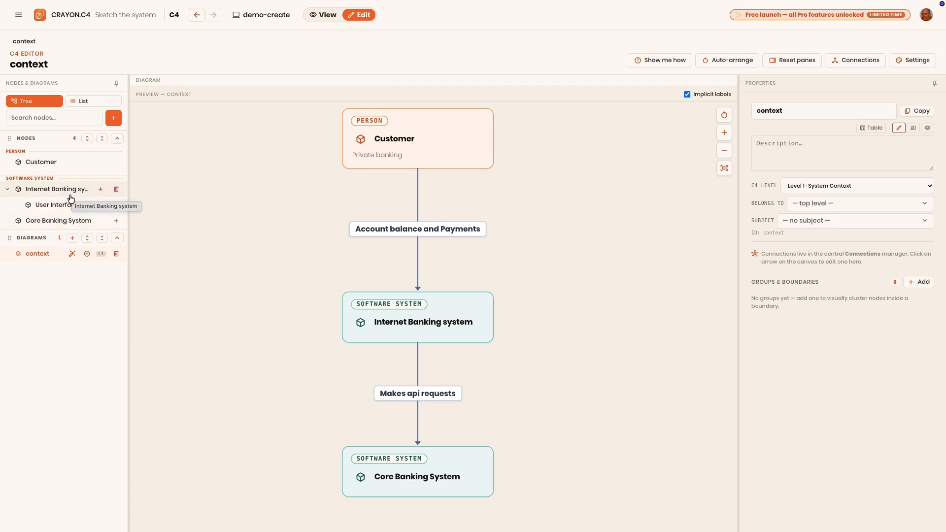
Add a second child container named "Backend" to the Internet Banking system node
{"action": "left_click", "coordinate": [100, 190]}
{"action": "left_click", "coordinate": [801, 138]}
{"action": "key", "text": "ctrl+a"}
{"action": "type", "text": "Ba"}
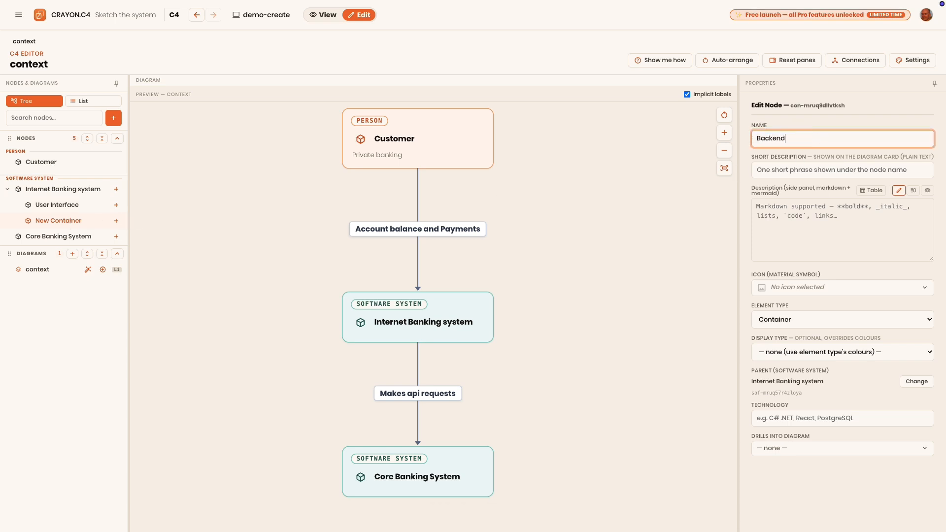
{"action": "left_click", "coordinate": [635, 184]}
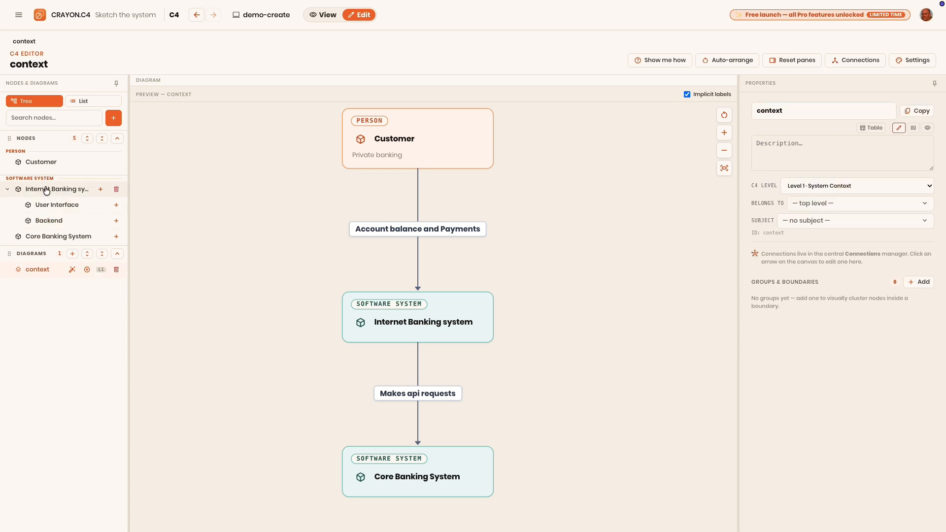
Generate the container-level diagram for Internet Banking system from the context diagram and drill into it
{"action": "right_click", "coordinate": [488, 267]}
{"action": "left_click", "coordinate": [545, 292]}
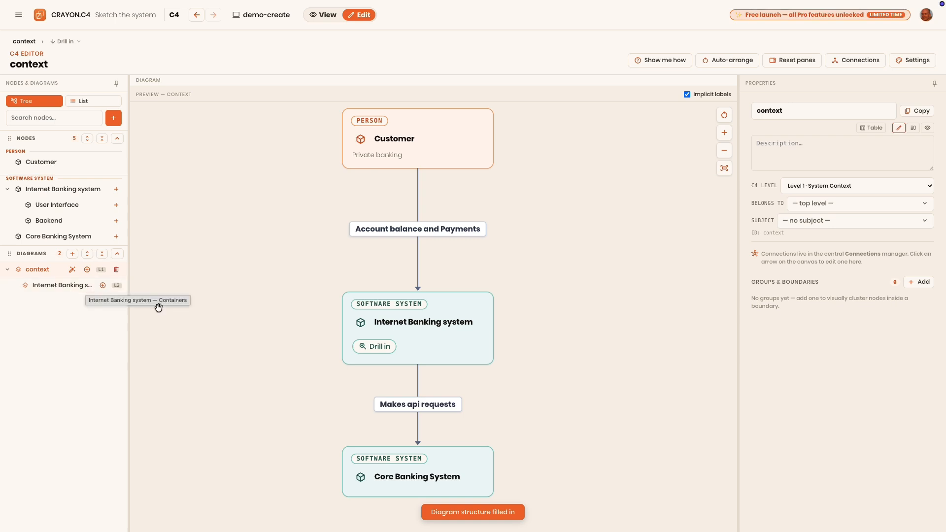
{"action": "left_click", "coordinate": [380, 346]}
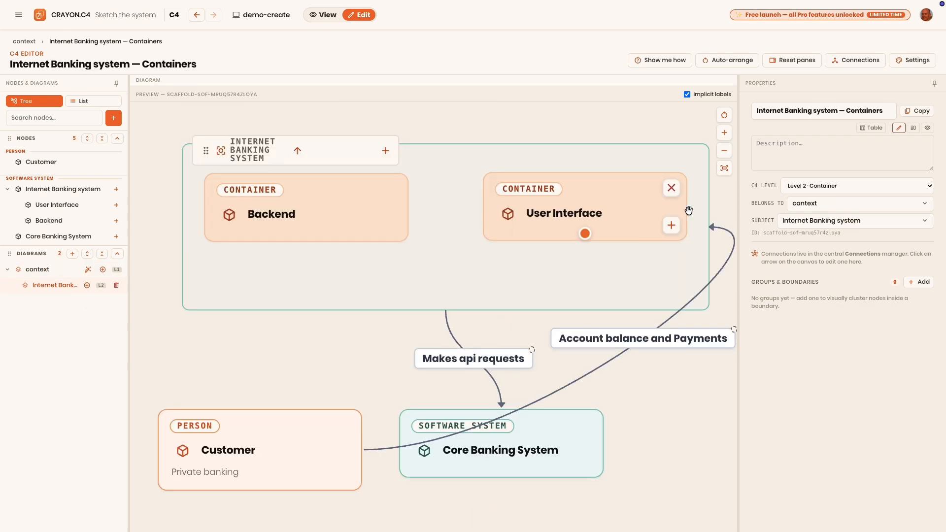
Place Customer above the Internet Banking system boundary and attach its "Account balance and Payments" relationship to User Interface
{"action": "left_click_drag", "start_coordinate": [262, 450], "coordinate": [411, 158]}
{"action": "left_click_drag", "start_coordinate": [446, 280], "coordinate": [578, 310]}
{"action": "scroll", "coordinate": [623, 244], "scroll_direction": "down", "scroll_amount": 1}
{"action": "left_click_drag", "start_coordinate": [623, 244], "coordinate": [631, 163]}
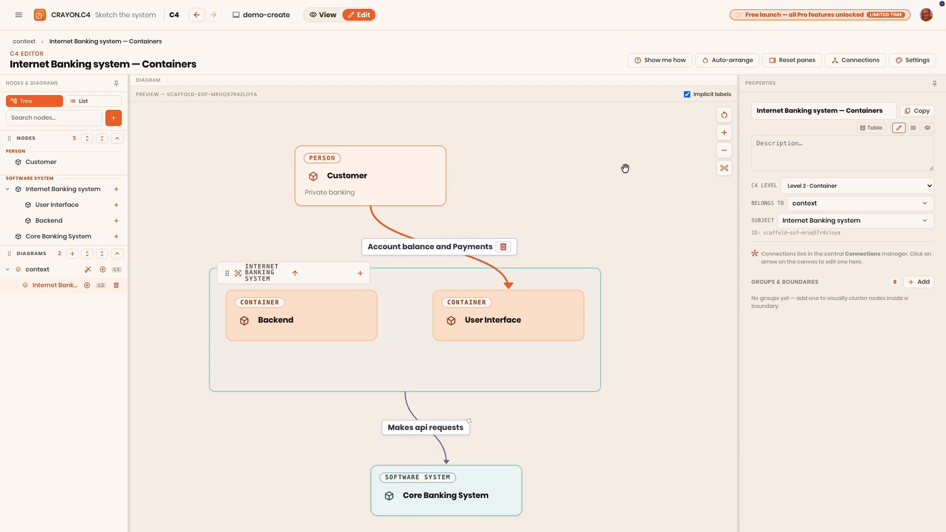
Connect User Interface to Backend and make the "Makes api requests" relationship to Core Banking System start from Backend
{"action": "left_click_drag", "start_coordinate": [510, 335], "coordinate": [302, 296]}
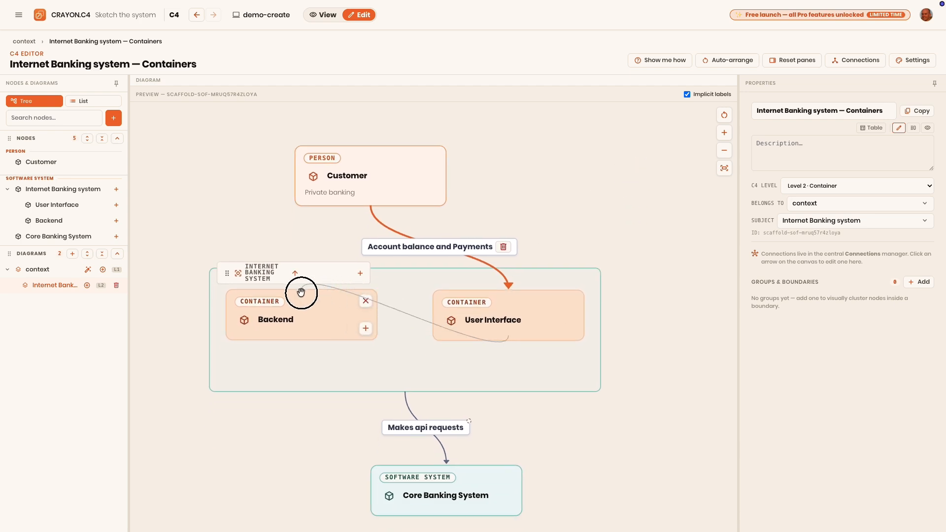
{"action": "left_click", "coordinate": [356, 317]}
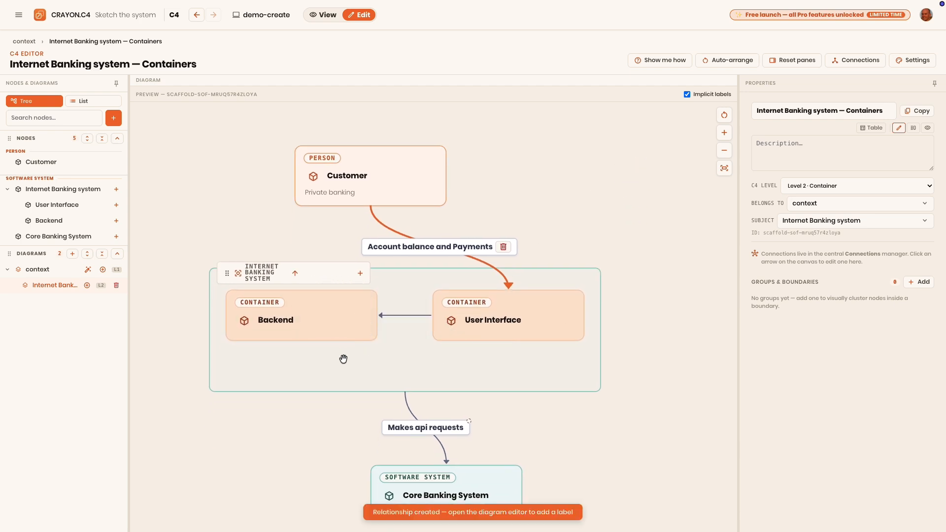
{"action": "left_click_drag", "start_coordinate": [674, 362], "coordinate": [682, 295]}
{"action": "left_click_drag", "start_coordinate": [416, 334], "coordinate": [318, 272]}
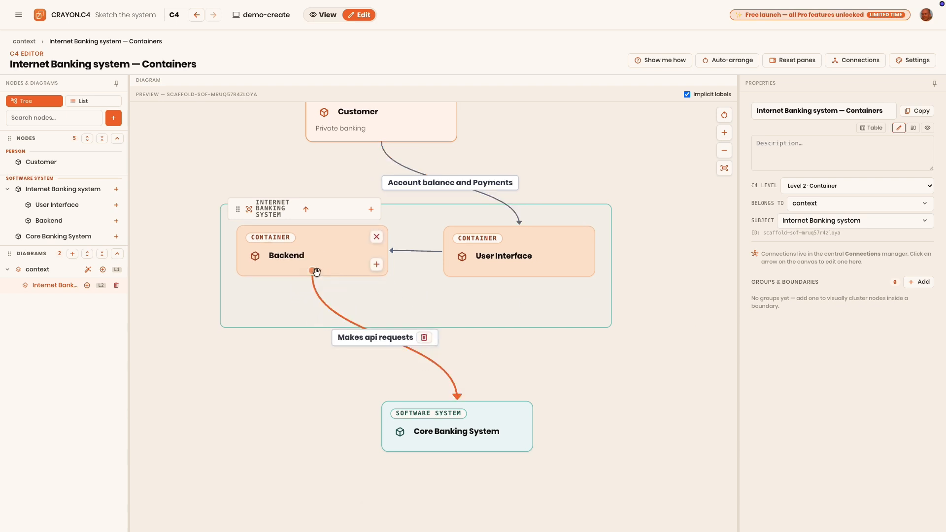
Rearrange the container diagram with the automatic layout and bring all of it into view
{"action": "left_click", "coordinate": [724, 115]}
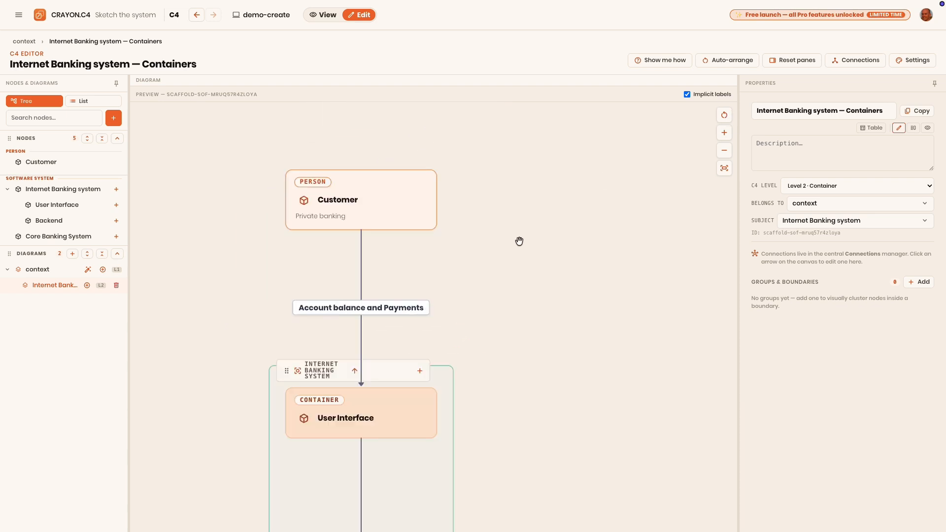
{"action": "left_click", "coordinate": [514, 233]}
{"action": "left_click_drag", "start_coordinate": [515, 233], "coordinate": [460, 262]}
{"action": "scroll", "coordinate": [438, 287], "scroll_direction": "up", "scroll_amount": 1}
{"action": "scroll", "coordinate": [437, 289], "scroll_direction": "up", "scroll_amount": 1}
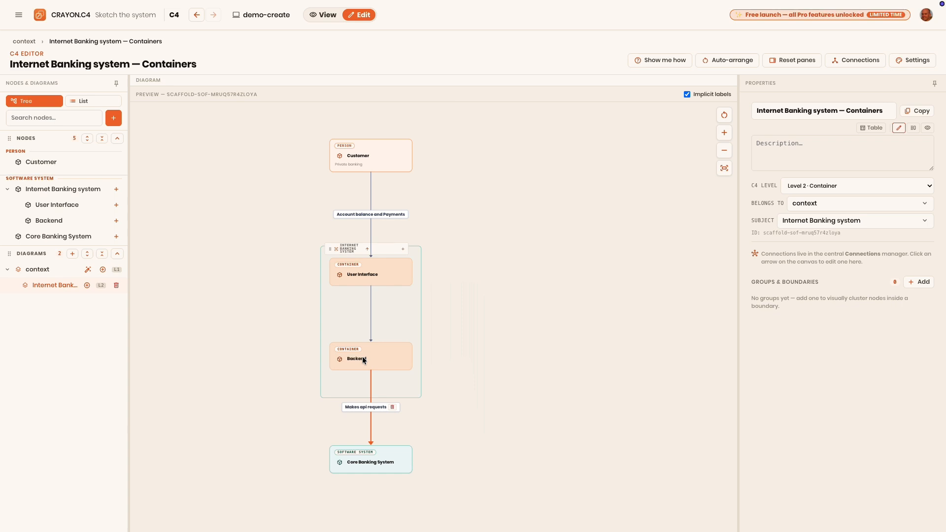
Add a container named "database" inside the Internet Banking system boundary
{"action": "left_click", "coordinate": [403, 249]}
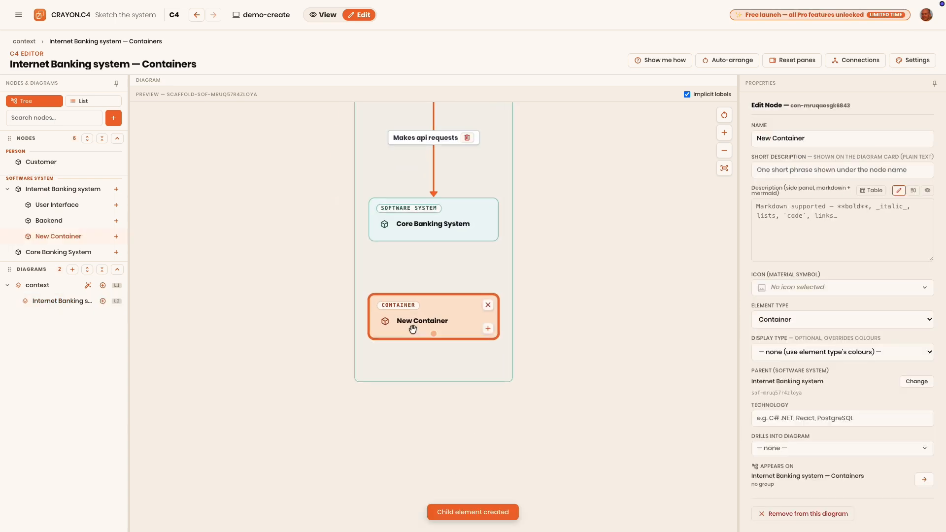
{"action": "left_click", "coordinate": [755, 138]}
{"action": "type", "text": "database"}
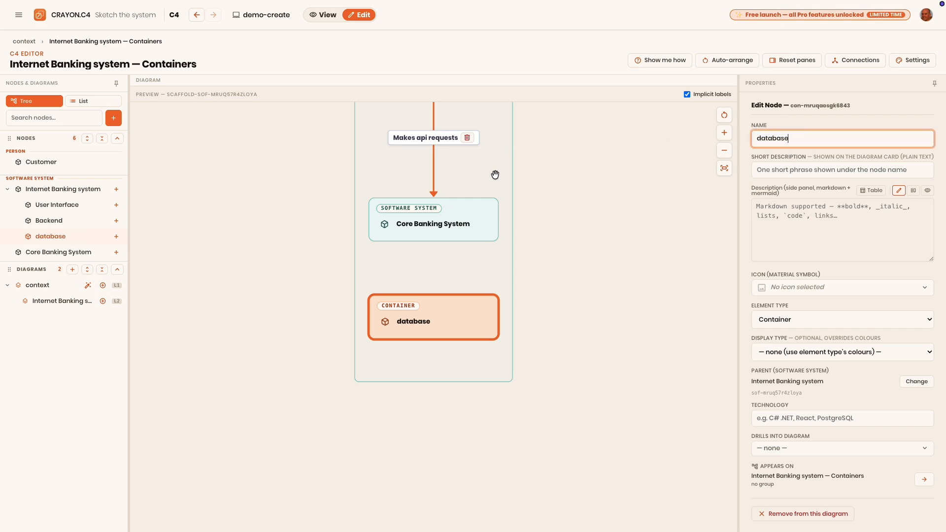
{"action": "left_click", "coordinate": [495, 174]}
Connect Backend to database and place the database container below and to the left of Backend
{"action": "scroll", "coordinate": [487, 185], "scroll_direction": "down", "scroll_amount": 3}
{"action": "left_click_drag", "start_coordinate": [454, 118], "coordinate": [359, 194]}
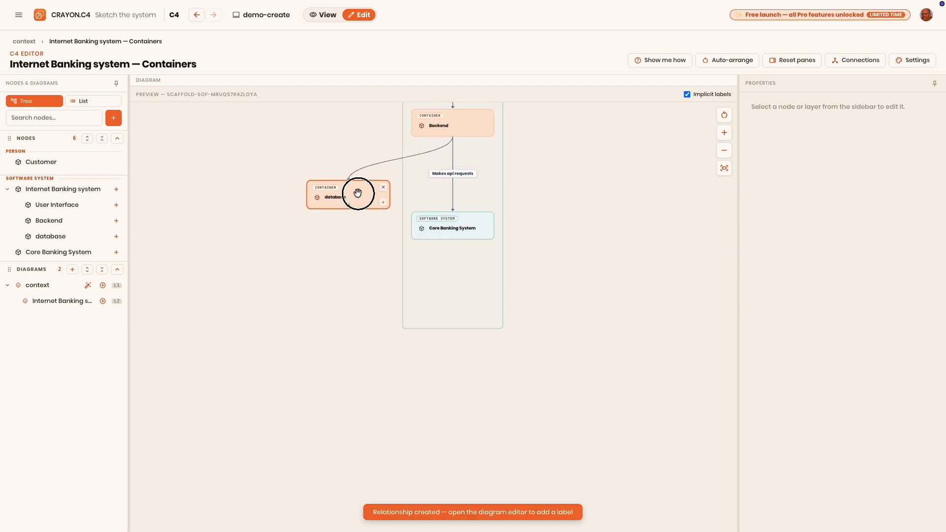
Move Core Banking System below the Internet Banking system boundary, and shift the whole boundary slightly down and right
{"action": "left_click_drag", "start_coordinate": [457, 232], "coordinate": [459, 326]}
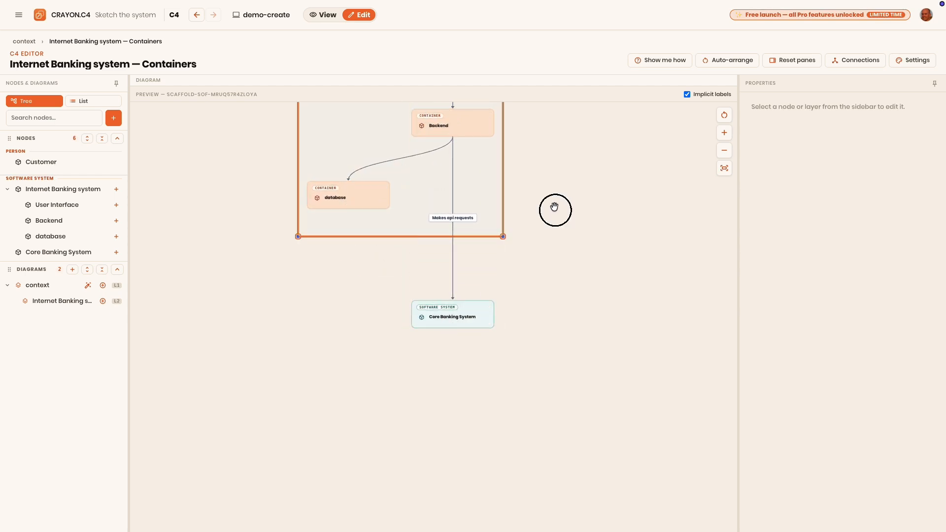
{"action": "left_click_drag", "start_coordinate": [553, 205], "coordinate": [577, 304]}
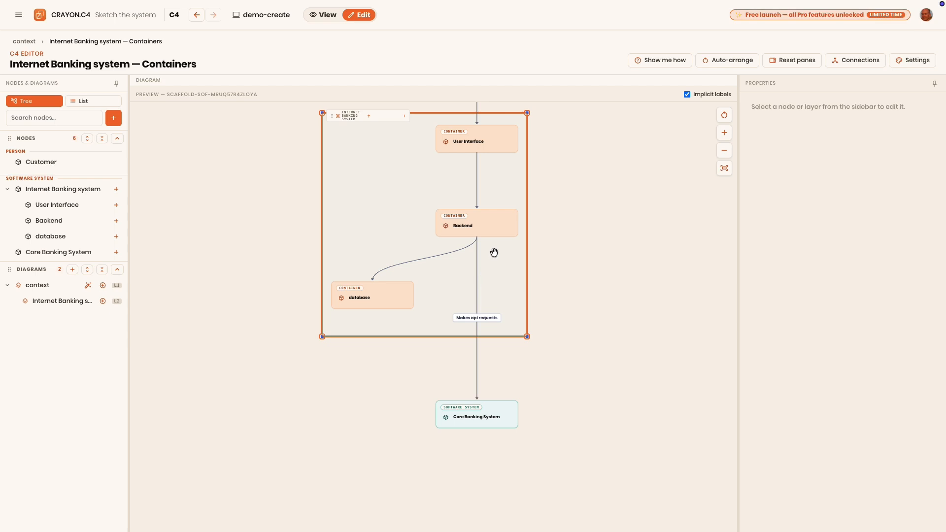
{"action": "left_click_drag", "start_coordinate": [410, 162], "coordinate": [434, 207]}
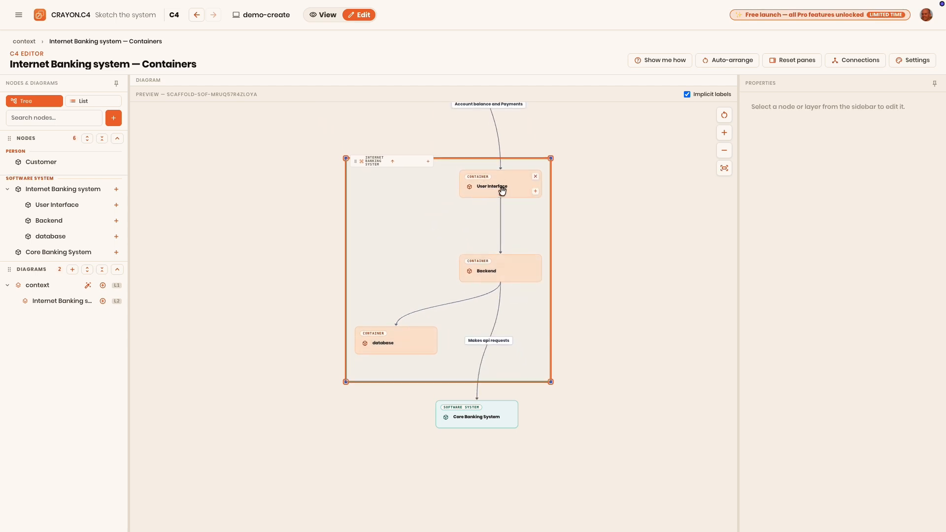
Create a container named "static content storage" connected from User Interface inside the boundary, and place it left of User Interface
{"action": "left_click_drag", "start_coordinate": [500, 194], "coordinate": [408, 207]}
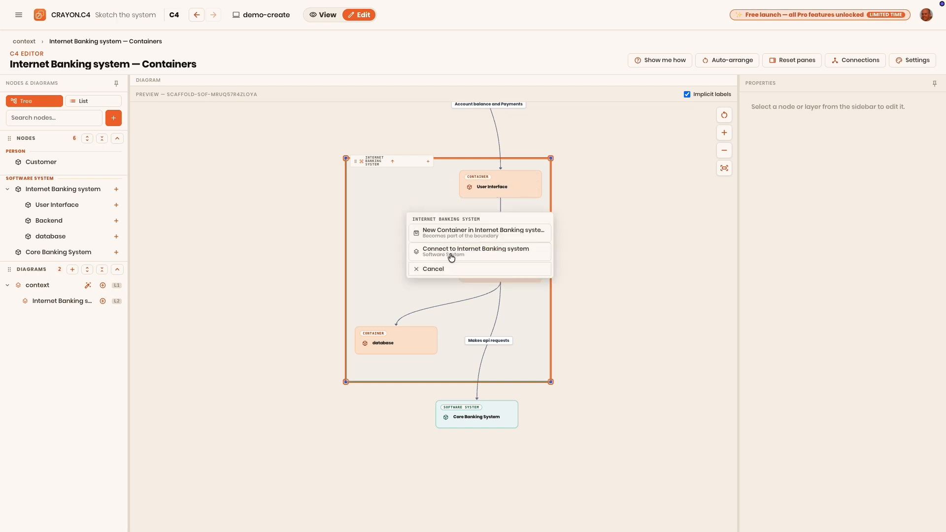
{"action": "left_click", "coordinate": [462, 235]}
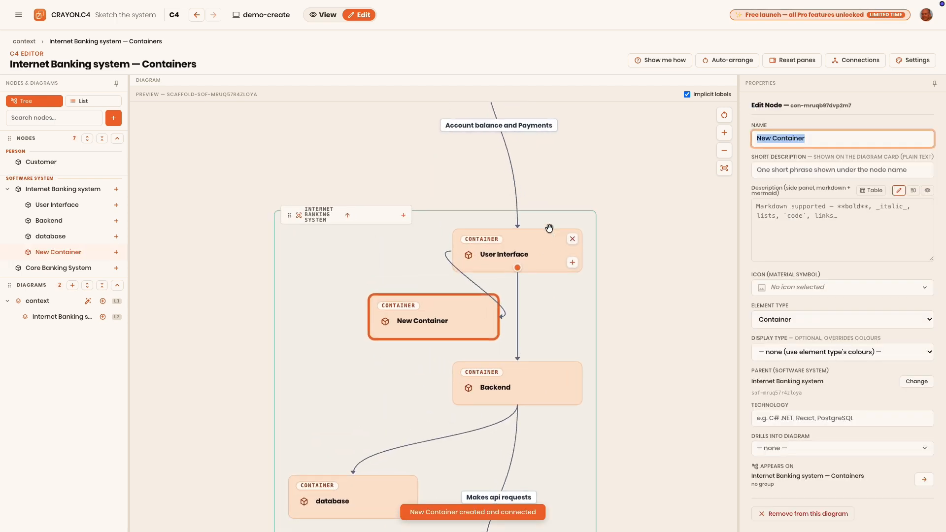
{"action": "left_click_drag", "start_coordinate": [813, 139], "coordinate": [747, 139]}
{"action": "type", "text": "s"}
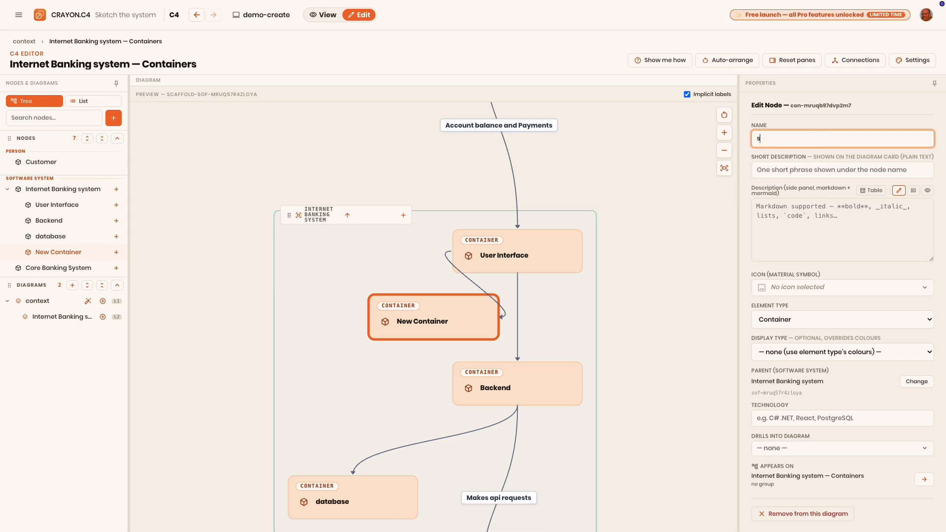
{"action": "type", "text": "tatic content storage"}
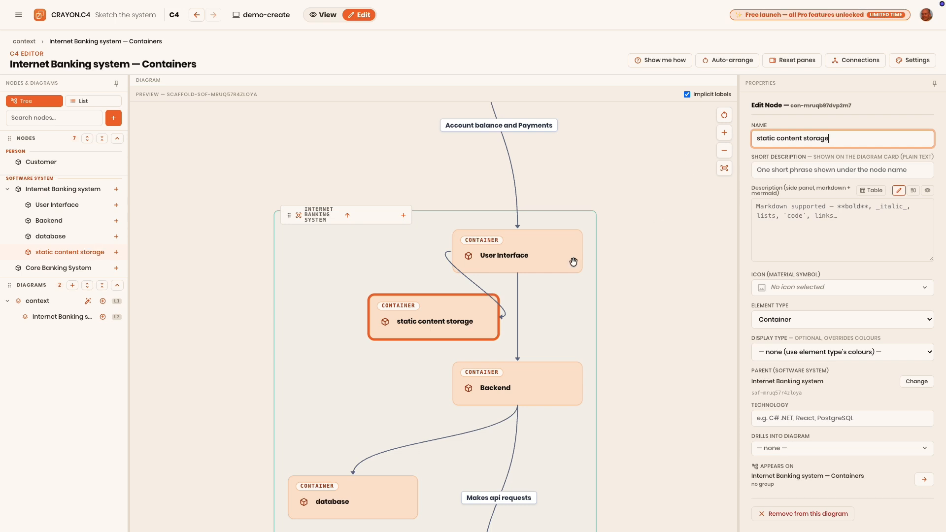
{"action": "left_click", "coordinate": [457, 322]}
{"action": "left_click_drag", "start_coordinate": [457, 322], "coordinate": [358, 286]}
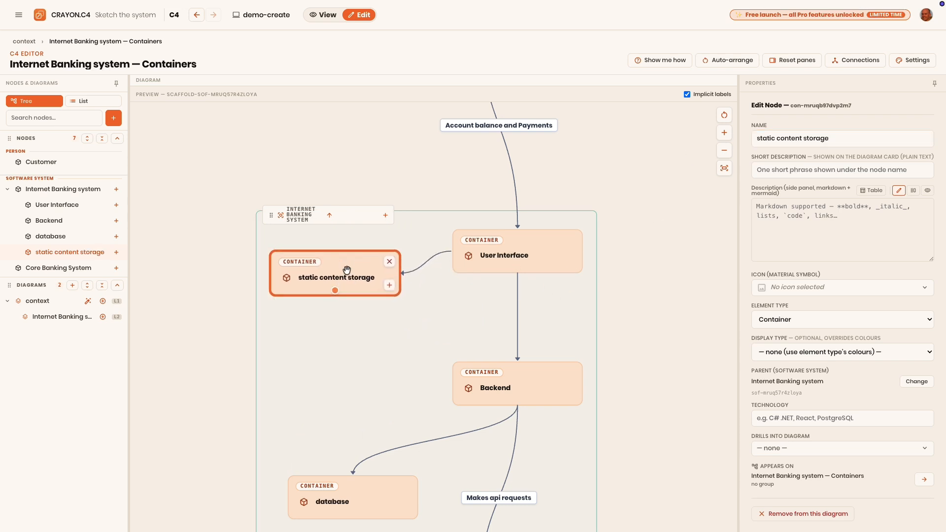
Delete the relationship from User Interface to static content storage and connect static content storage to User Interface instead
{"action": "left_click", "coordinate": [429, 271]}
{"action": "left_click", "coordinate": [430, 318]}
{"action": "left_click", "coordinate": [517, 282]}
{"action": "left_click_drag", "start_coordinate": [404, 330], "coordinate": [519, 323]}
{"action": "left_click", "coordinate": [572, 317]}
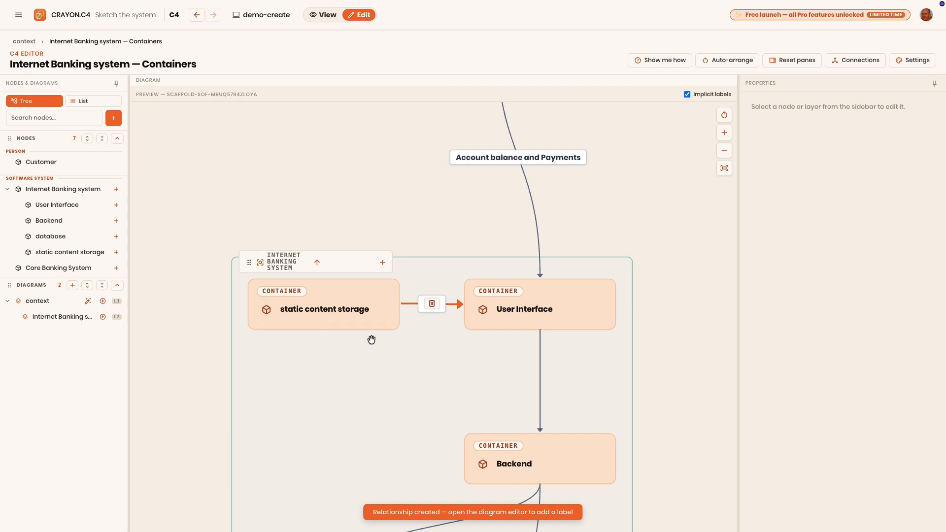
Line up Customer directly above User Interface and Core Banking System directly below Backend, closer to the boundary
{"action": "left_click", "coordinate": [368, 481]}
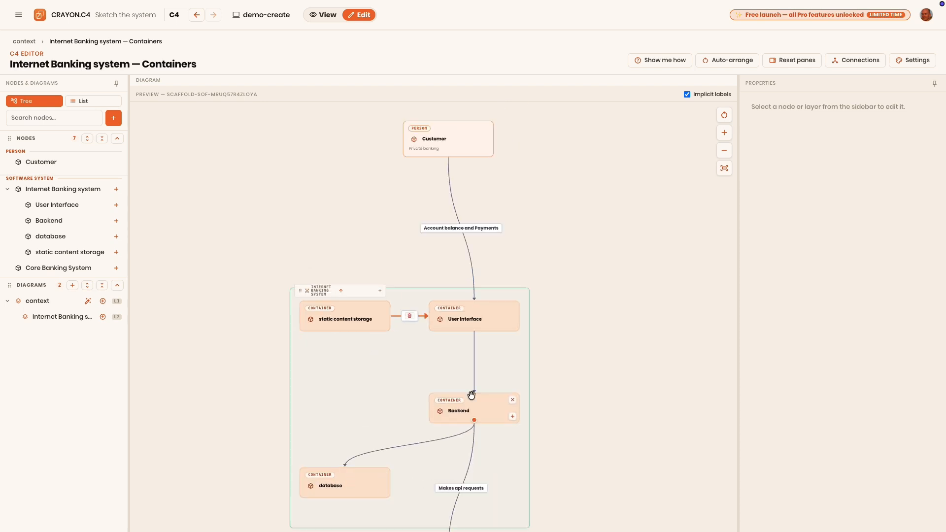
{"action": "left_click_drag", "start_coordinate": [560, 319], "coordinate": [555, 252]}
{"action": "scroll", "coordinate": [557, 254], "scroll_direction": "down", "scroll_amount": 2}
{"action": "left_click_drag", "start_coordinate": [480, 125], "coordinate": [500, 194]}
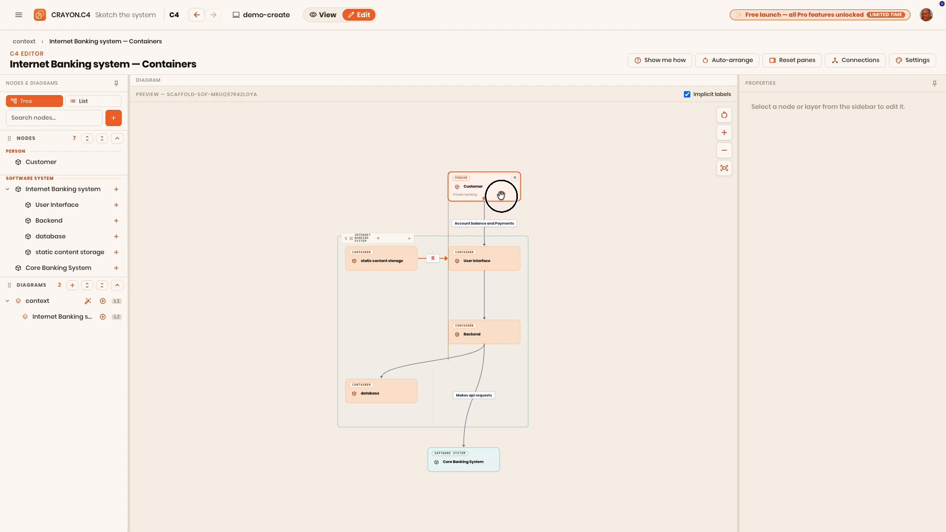
{"action": "left_click_drag", "start_coordinate": [464, 460], "coordinate": [484, 449]}
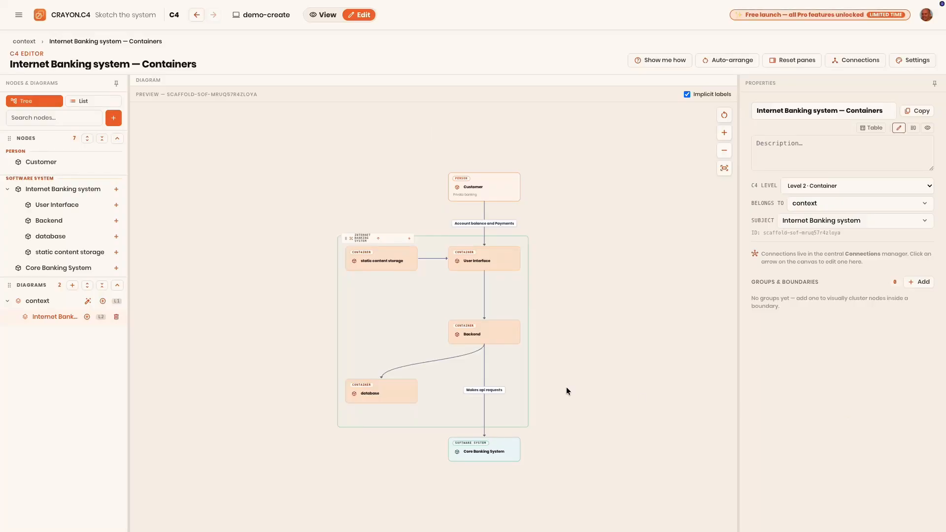
Set the icon of the database container to database
{"action": "left_click", "coordinate": [380, 386]}
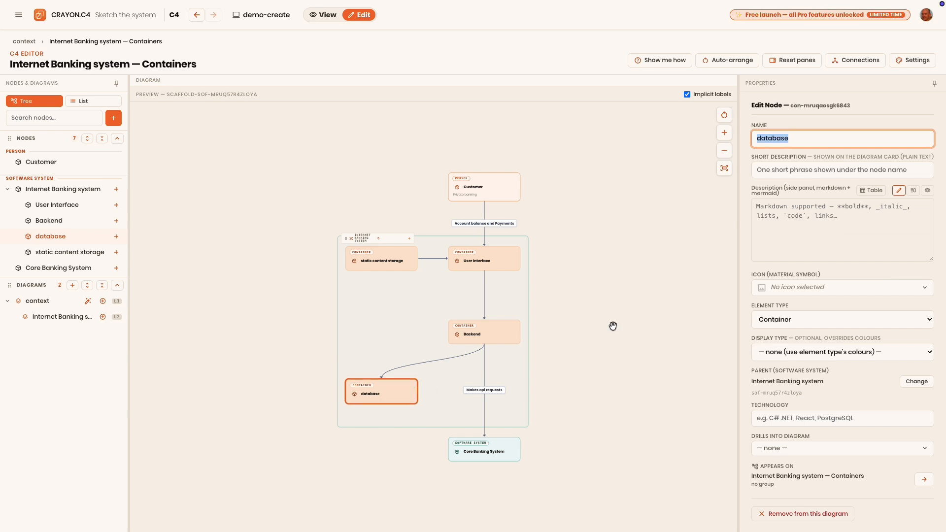
{"action": "left_click", "coordinate": [772, 290]}
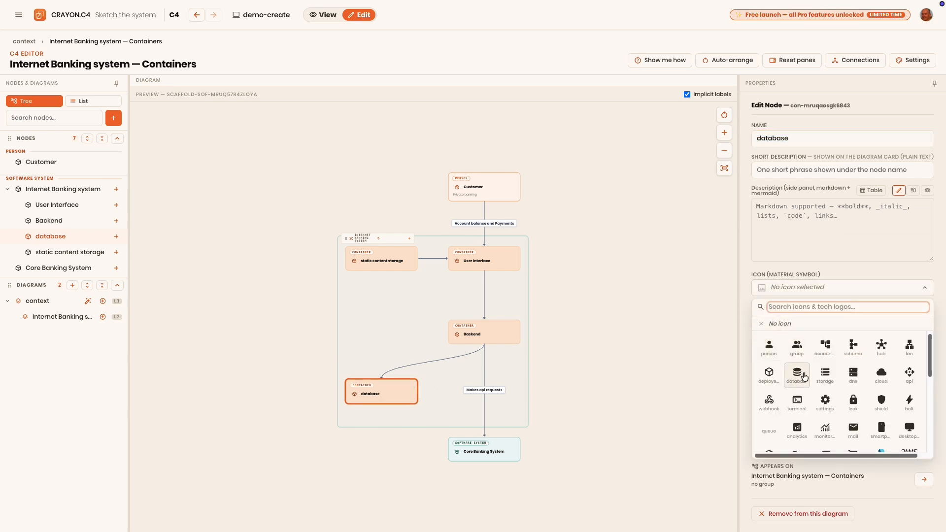
{"action": "left_click", "coordinate": [798, 375]}
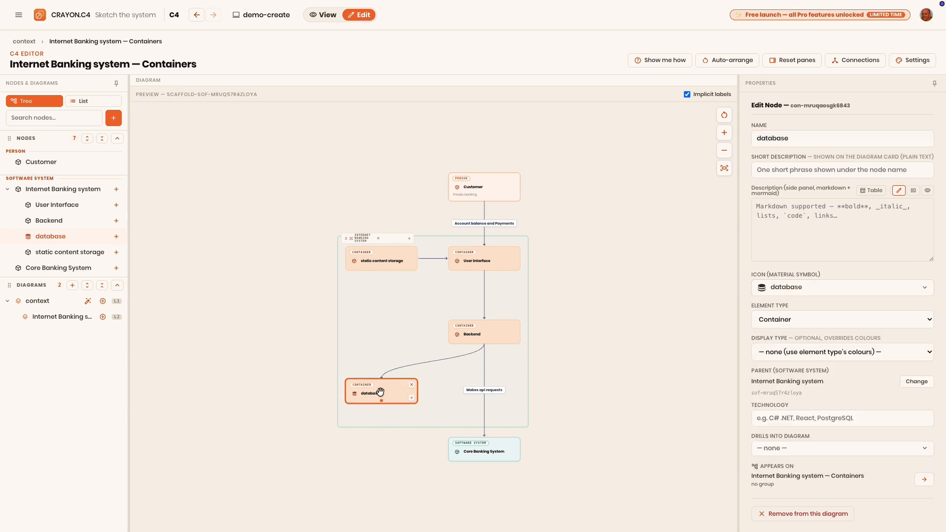
{"action": "double_click", "coordinate": [309, 393]}
{"action": "left_click_drag", "start_coordinate": [311, 389], "coordinate": [207, 350]}
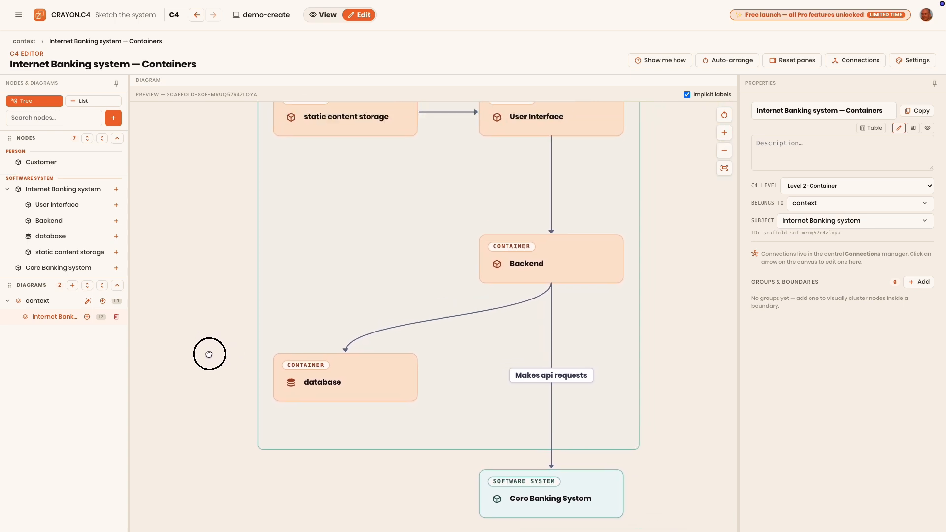
Clear the icon of the database container with the No icon option
{"action": "left_click", "coordinate": [373, 375]}
{"action": "left_click", "coordinate": [798, 288]}
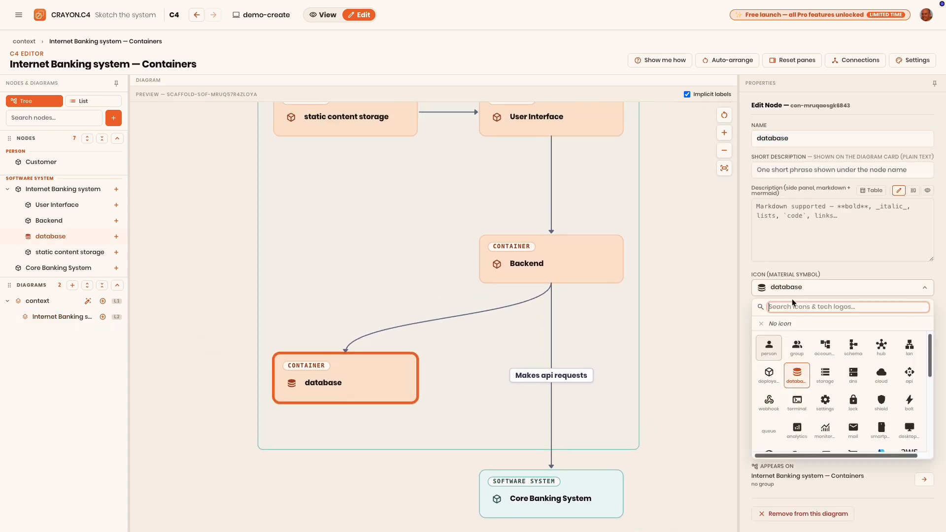
{"action": "left_click", "coordinate": [814, 328]}
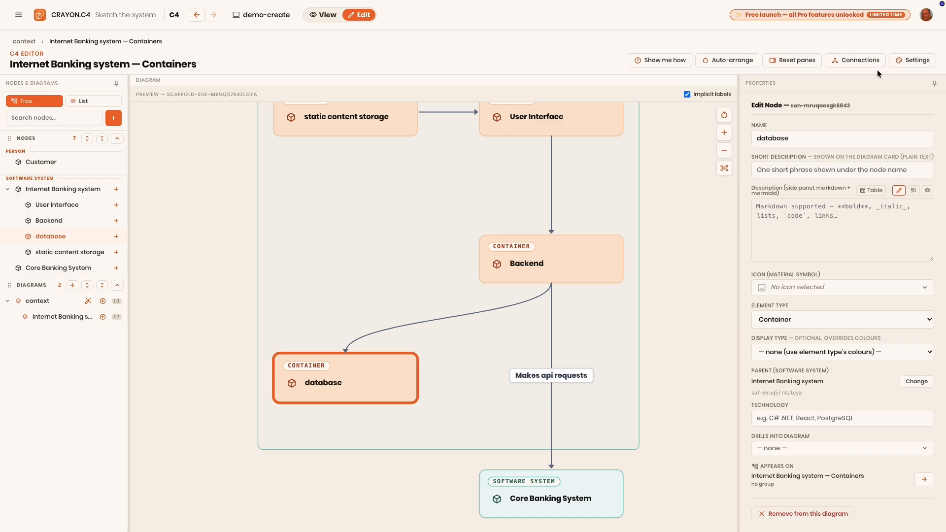
Add a display type named "Database" to the C4 node styles and give it a muted green base colour
{"action": "left_click", "coordinate": [900, 64]}
{"action": "left_click", "coordinate": [347, 436]}
{"action": "type", "text": "Database"}
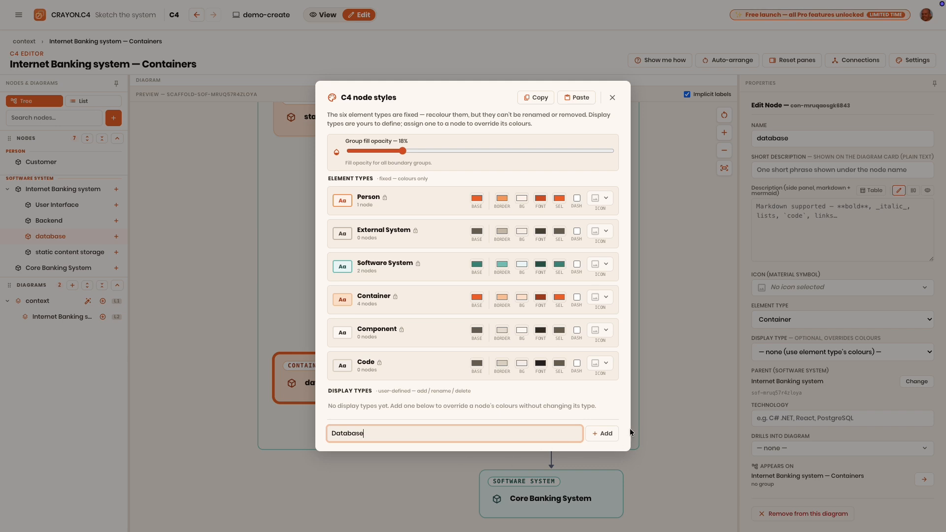
{"action": "left_click", "coordinate": [610, 432]}
{"action": "left_click", "coordinate": [461, 403]}
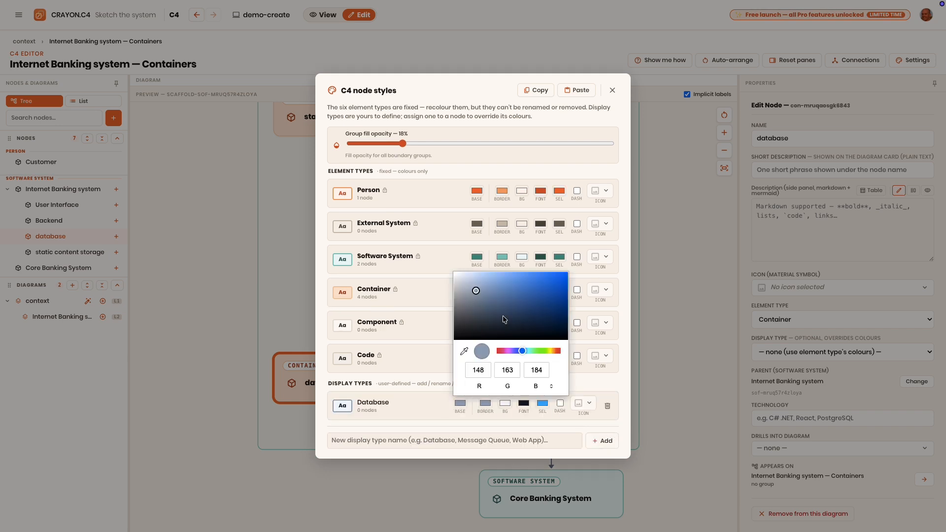
{"action": "left_click_drag", "start_coordinate": [534, 351], "coordinate": [542, 350]}
{"action": "left_click", "coordinate": [481, 294]}
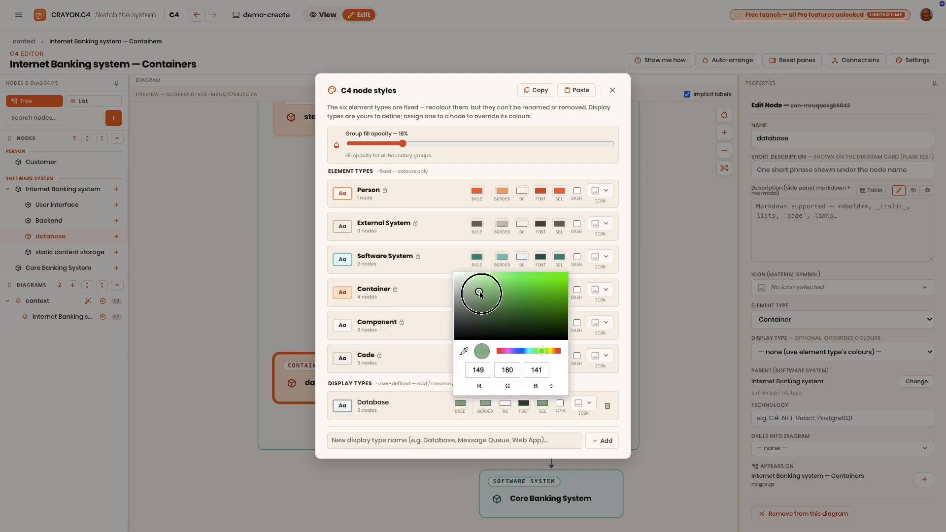
{"action": "left_click", "coordinate": [436, 402]}
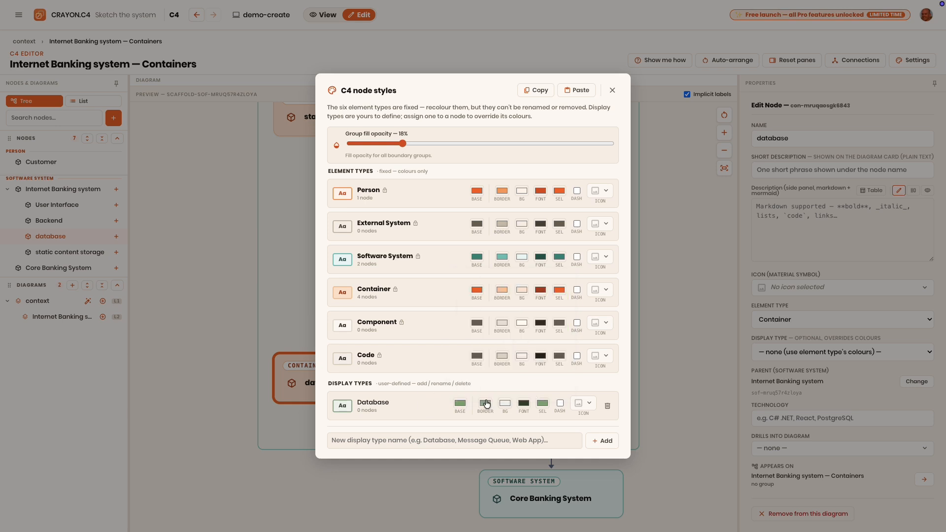
Assign the database icon to the Database display type and close the node styles
{"action": "left_click", "coordinate": [589, 404]}
{"action": "type", "text": "database"}
{"action": "left_click", "coordinate": [511, 407]}
{"action": "left_click", "coordinate": [613, 91]}
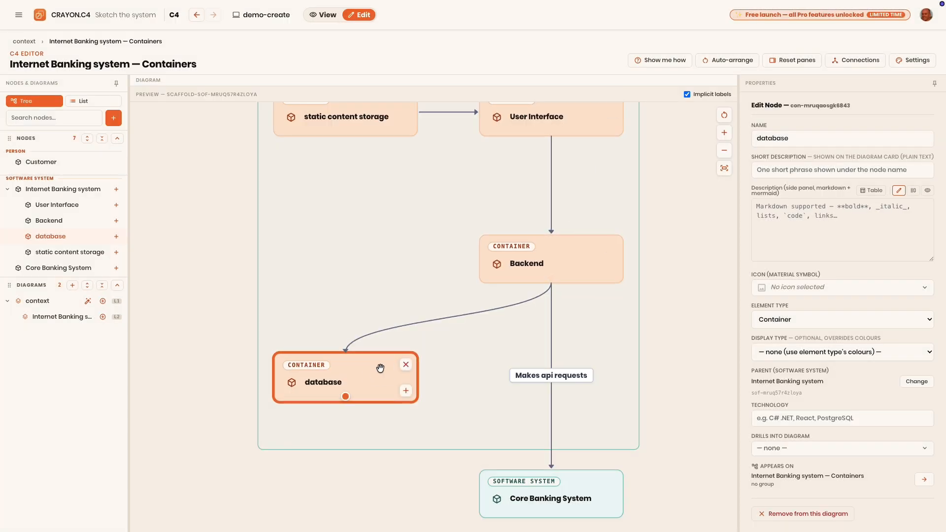
Apply the Database display type to the database container
{"action": "left_click", "coordinate": [803, 351]}
{"action": "left_click", "coordinate": [791, 364]}
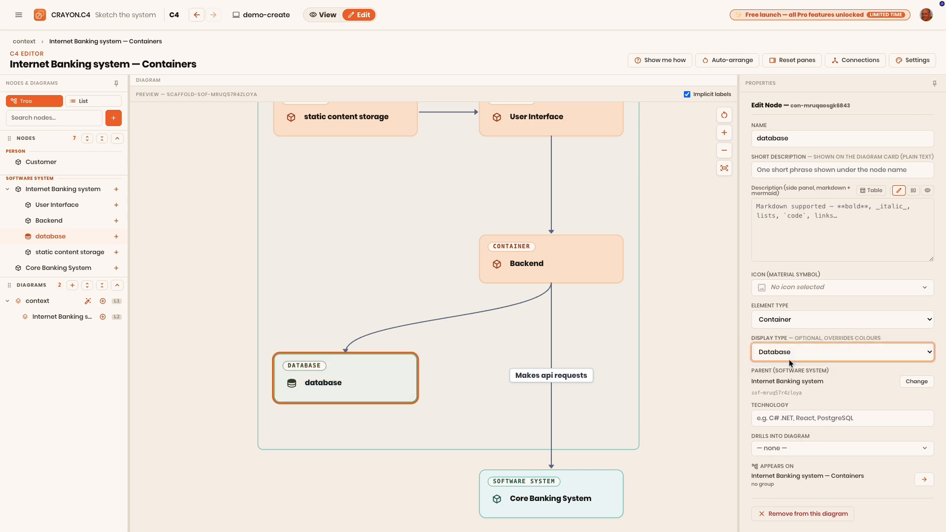
{"action": "left_click", "coordinate": [211, 386]}
{"action": "scroll", "coordinate": [251, 326], "scroll_direction": "down", "scroll_amount": 1}
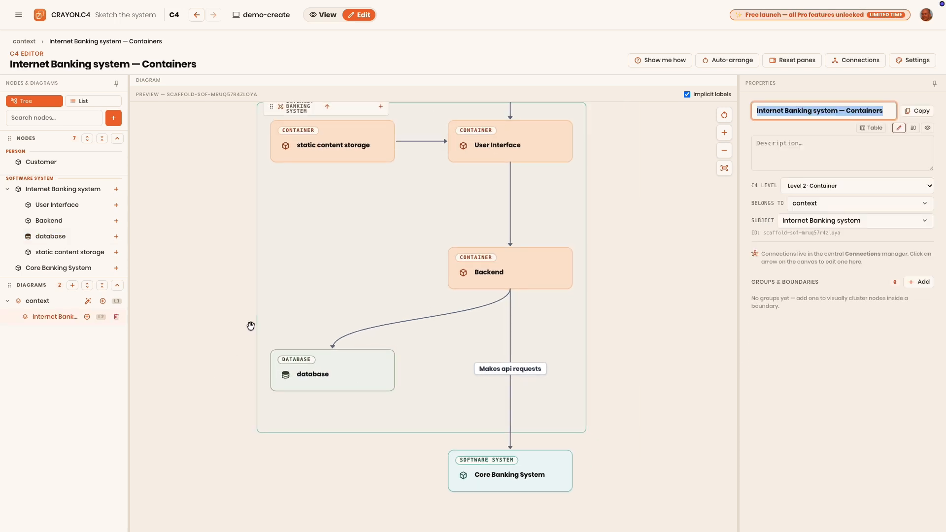
{"action": "left_click_drag", "start_coordinate": [644, 266], "coordinate": [582, 292]}
{"action": "scroll", "coordinate": [641, 306], "scroll_direction": "down", "scroll_amount": 2}
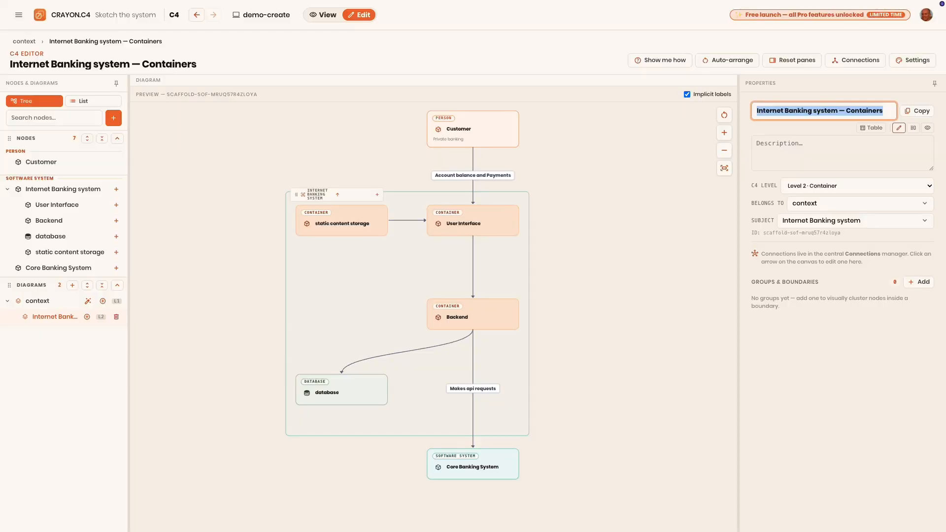
Add a component named "Sign-in API" inside the Backend container
{"action": "left_click", "coordinate": [479, 315]}
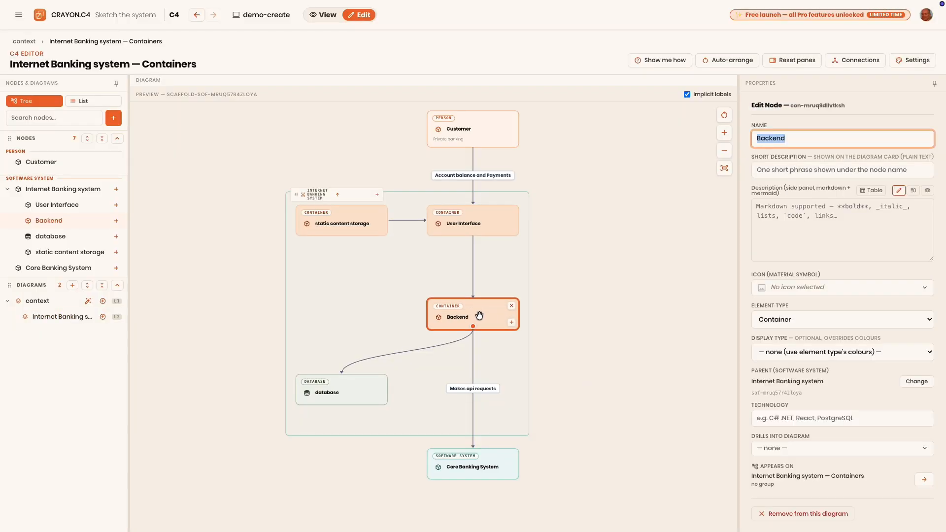
{"action": "left_click", "coordinate": [513, 325]}
{"action": "left_click_drag", "start_coordinate": [828, 138], "coordinate": [751, 134]}
{"action": "type", "text": "Sign-in API"}
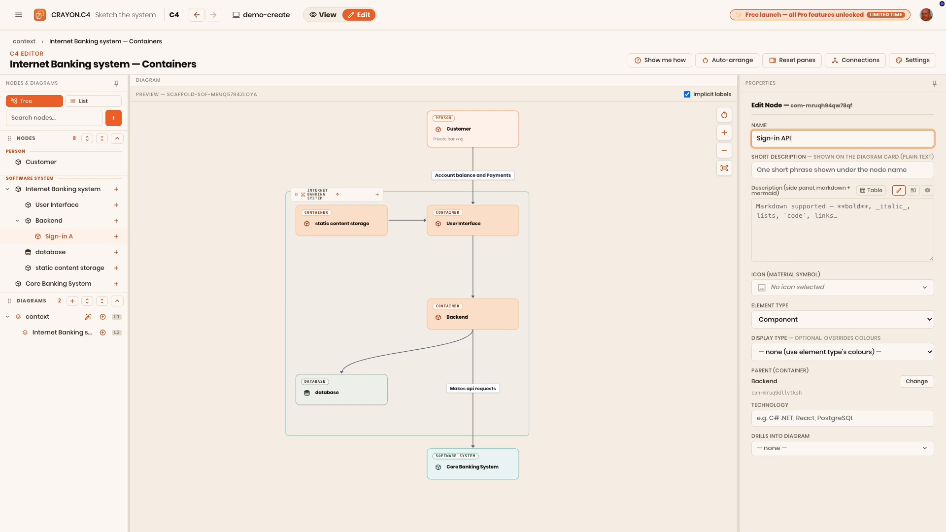
{"action": "left_click", "coordinate": [692, 207]}
Fill in the diagram structure to generate the Backend component diagram, and drill into Backend
{"action": "right_click", "coordinate": [596, 279]}
{"action": "left_click", "coordinate": [637, 306]}
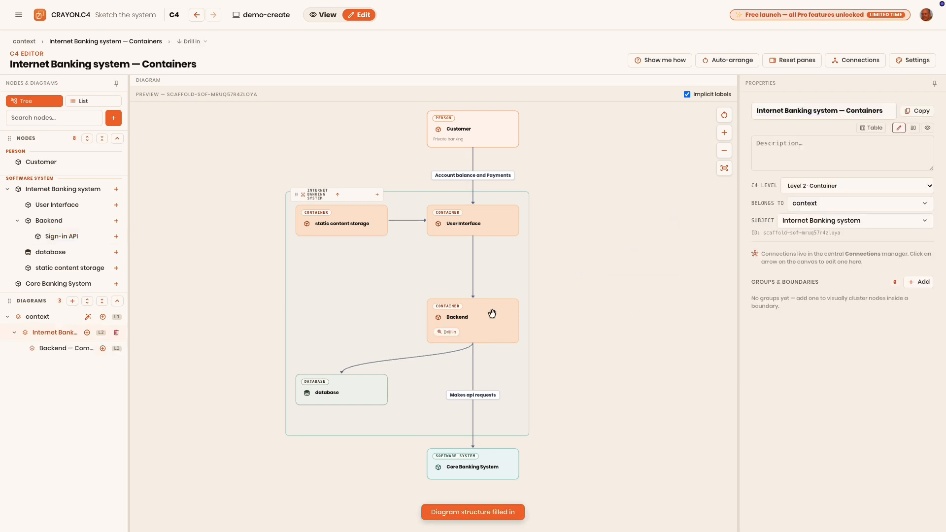
{"action": "left_click", "coordinate": [447, 333]}
{"action": "left_click_drag", "start_coordinate": [530, 272], "coordinate": [587, 281]}
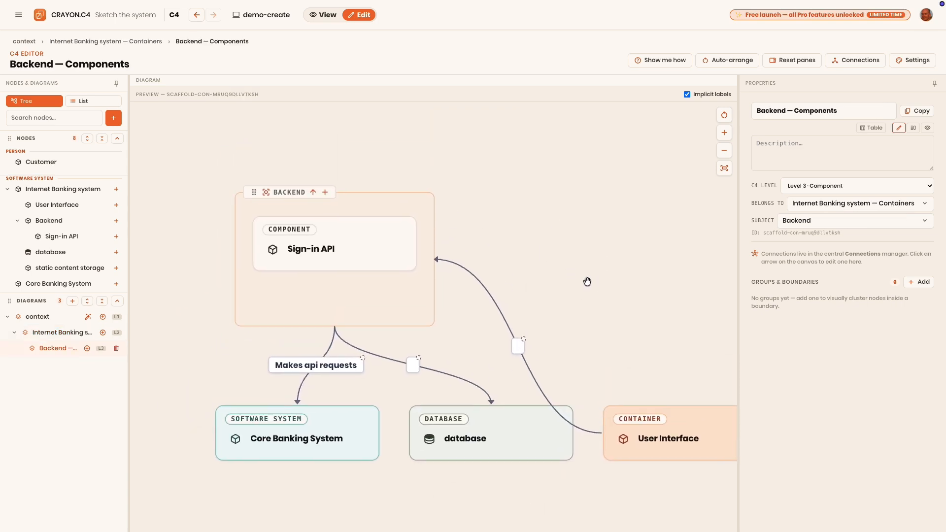
Move User Interface above the Backend boundary and reattach its relationship from Backend to Sign-in API
{"action": "left_click_drag", "start_coordinate": [651, 422], "coordinate": [338, 112]}
{"action": "left_click_drag", "start_coordinate": [476, 175], "coordinate": [527, 164]}
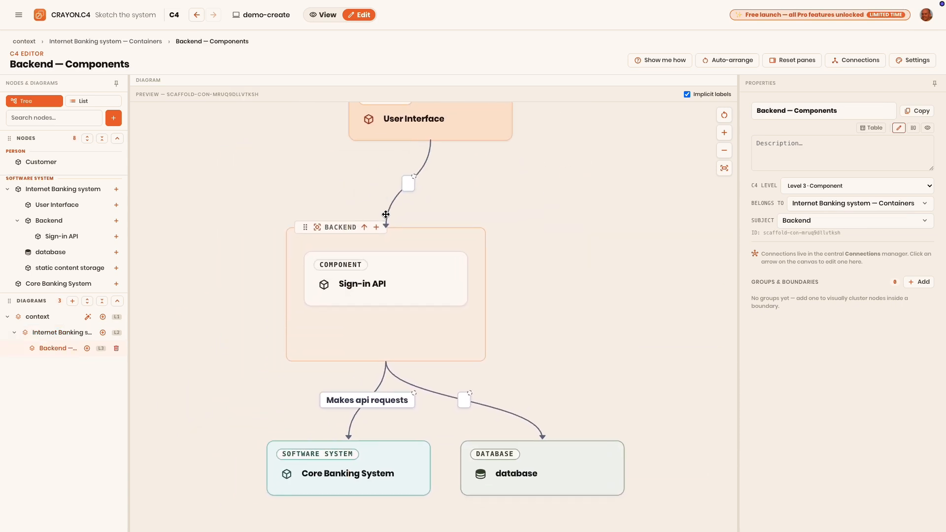
{"action": "left_click", "coordinate": [385, 217]}
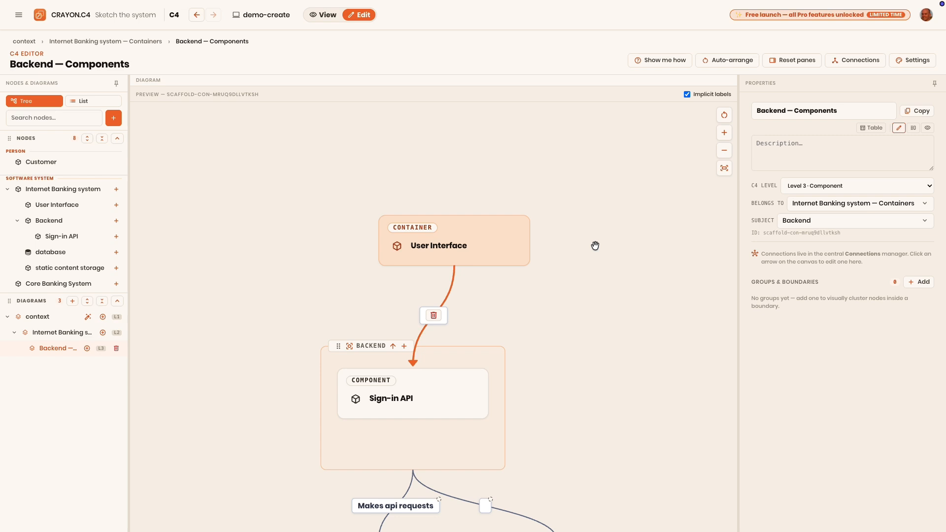
Line up User Interface directly above Sign-in API, and move Core Banking System and database further below the Backend boundary
{"action": "left_click_drag", "start_coordinate": [601, 252], "coordinate": [575, 118]}
{"action": "scroll", "coordinate": [565, 212], "scroll_direction": "down", "scroll_amount": 3}
{"action": "left_click_drag", "start_coordinate": [457, 131], "coordinate": [437, 130]}
{"action": "left_click", "coordinate": [727, 117]}
{"action": "left_click_drag", "start_coordinate": [548, 240], "coordinate": [576, 139]}
{"action": "left_click_drag", "start_coordinate": [424, 401], "coordinate": [372, 513]}
{"action": "left_click_drag", "start_coordinate": [559, 406], "coordinate": [576, 523]}
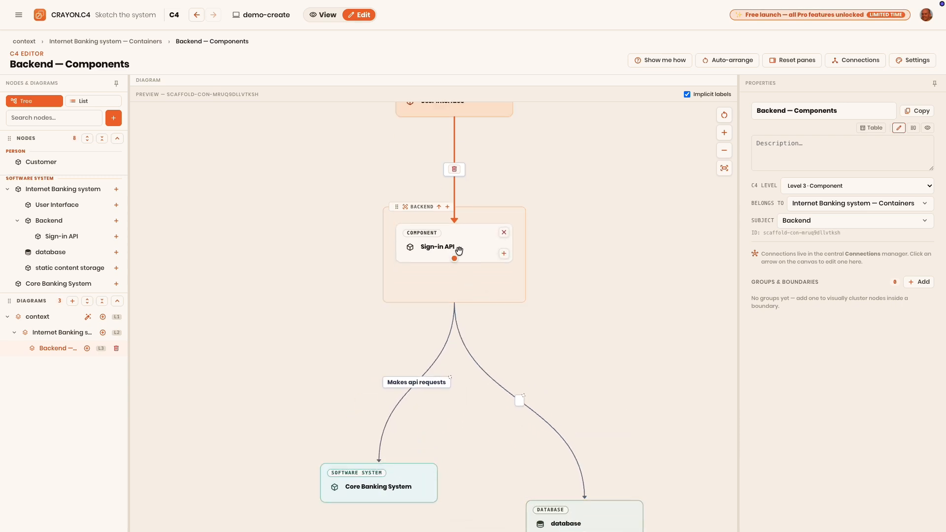
Create a component named "Security Component" in Backend connected from Sign-in API, and place it below Sign-in API
{"action": "left_click_drag", "start_coordinate": [454, 258], "coordinate": [466, 280]}
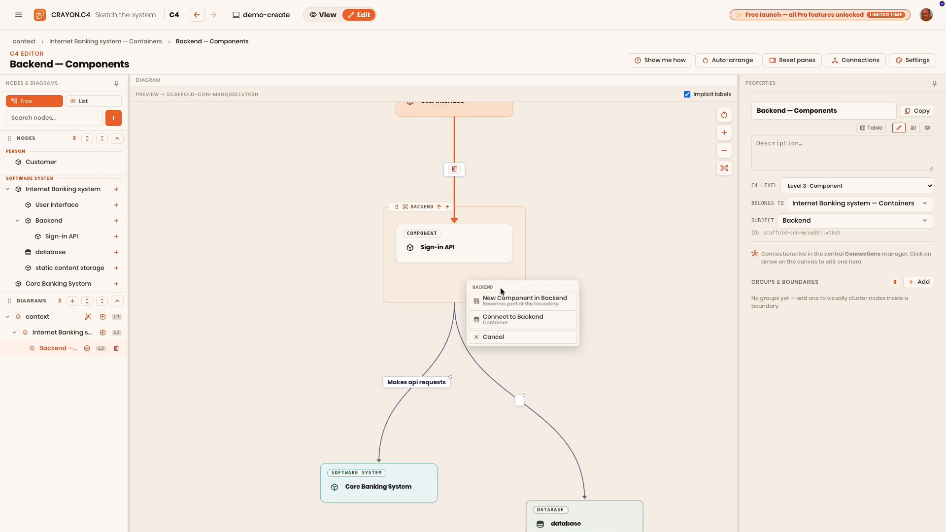
{"action": "left_click", "coordinate": [520, 304]}
{"action": "type", "text": "Security Compone"}
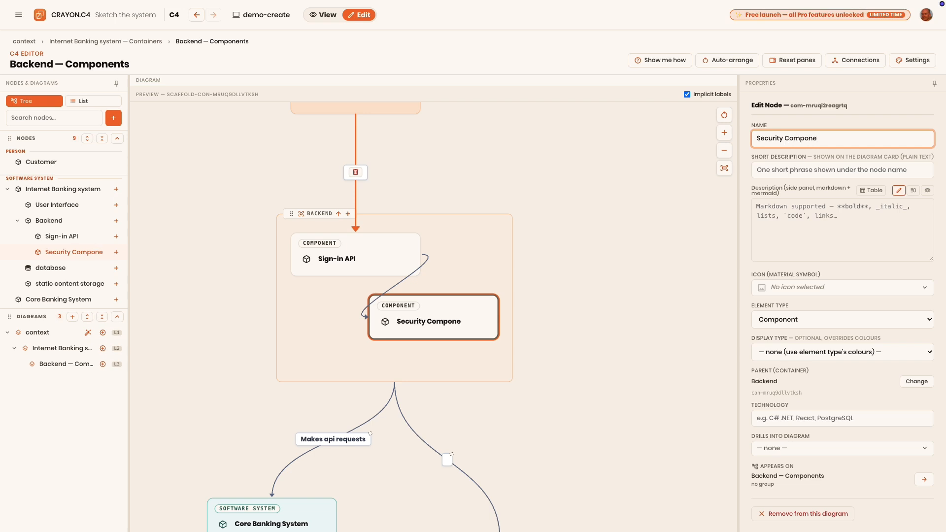
{"action": "left_click", "coordinate": [541, 283]}
{"action": "left_click_drag", "start_coordinate": [442, 314], "coordinate": [379, 329]}
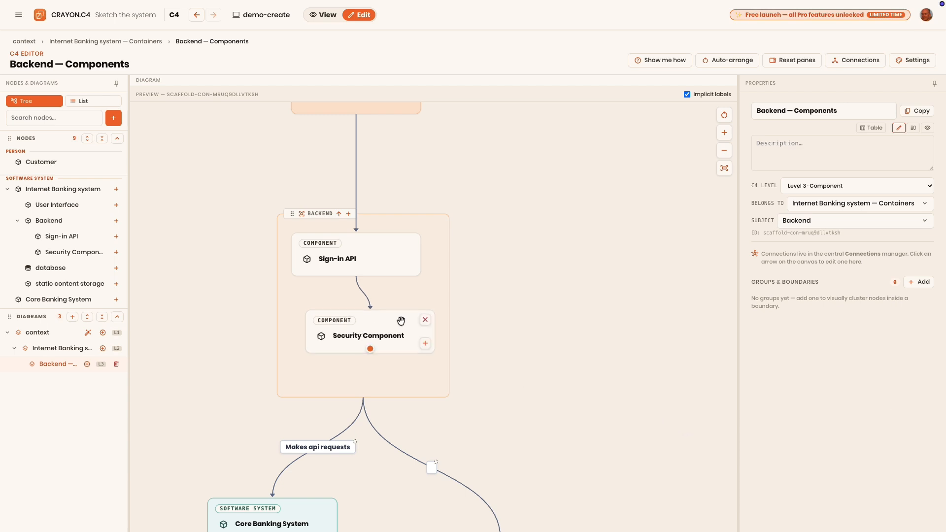
Create a component named "Email Component" in Backend connected from Security Component, and place it below Security Component
{"action": "scroll", "coordinate": [517, 274], "scroll_direction": "down", "scroll_amount": 2}
{"action": "left_click_drag", "start_coordinate": [373, 299], "coordinate": [378, 328]}
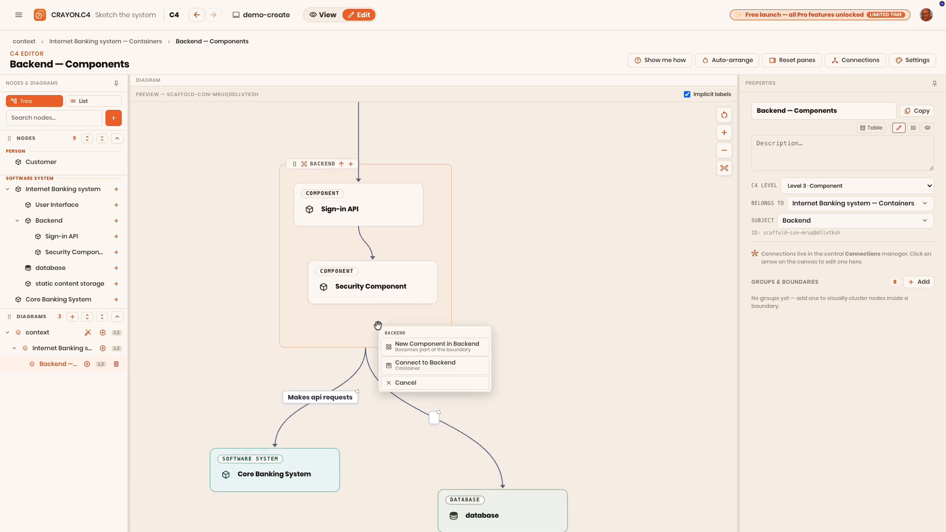
{"action": "left_click", "coordinate": [430, 353]}
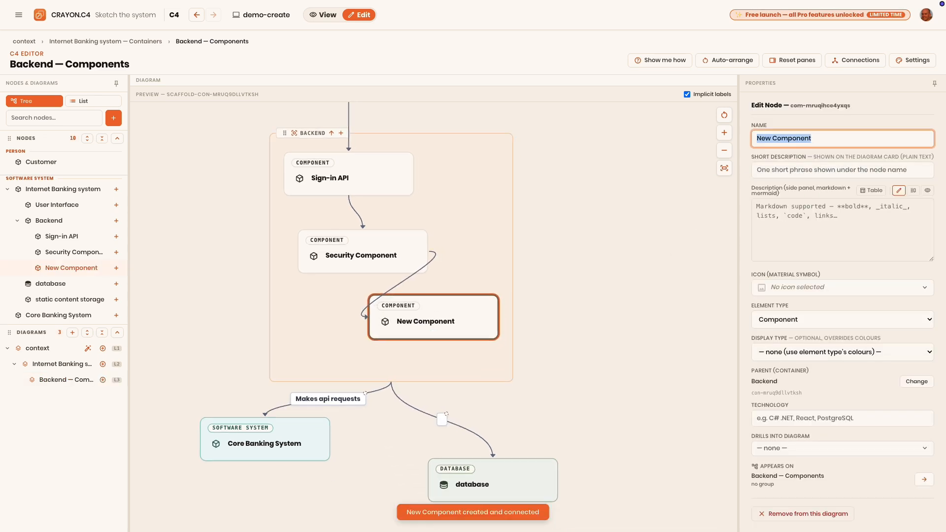
{"action": "type", "text": "Email Compo"}
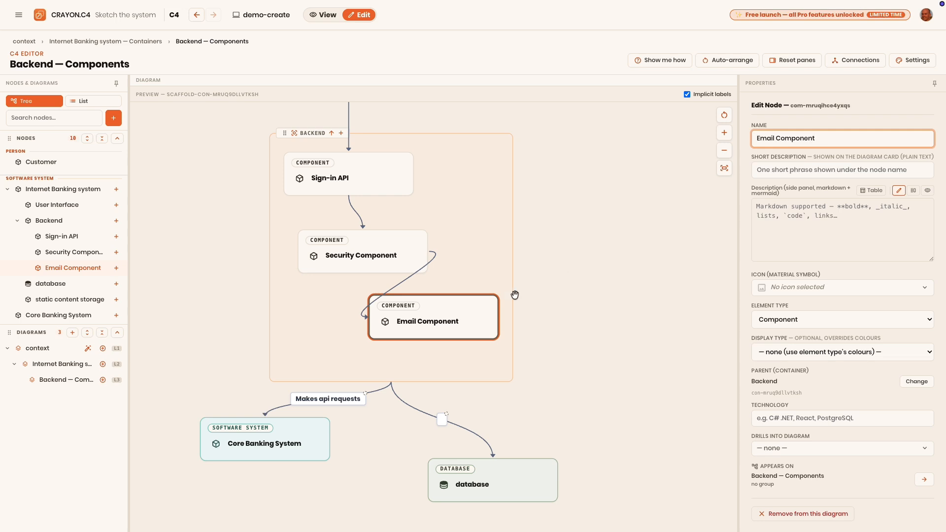
{"action": "left_click", "coordinate": [532, 297]}
{"action": "left_click_drag", "start_coordinate": [431, 323], "coordinate": [356, 345]}
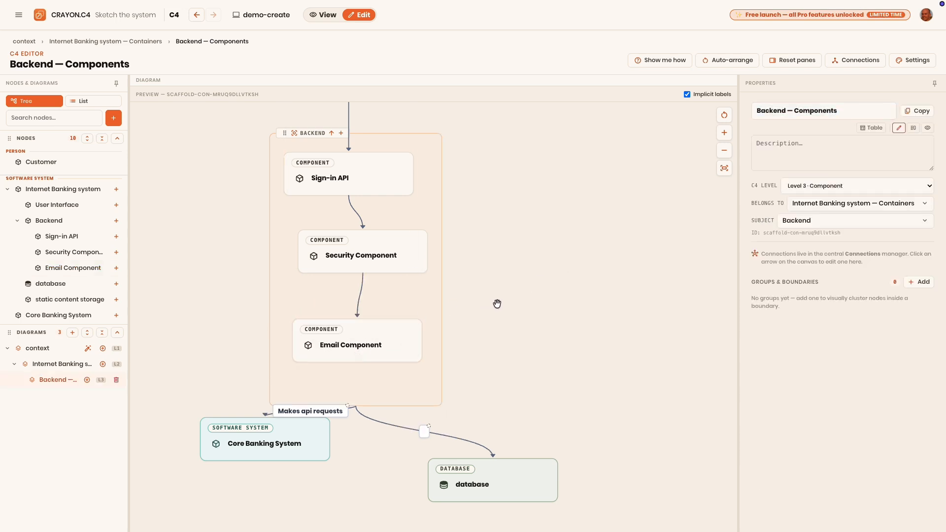
Move Core Banking System further below the Backend boundary, and reattach the start of the database relationship to Security Component
{"action": "left_click_drag", "start_coordinate": [561, 338], "coordinate": [636, 242]}
{"action": "left_click_drag", "start_coordinate": [402, 366], "coordinate": [370, 427]}
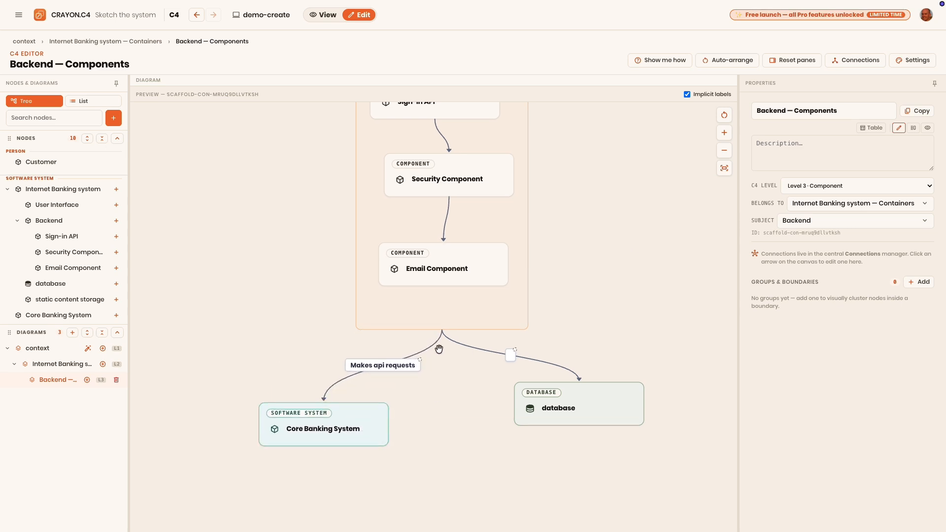
{"action": "left_click_drag", "start_coordinate": [446, 337], "coordinate": [449, 192]}
Shift Email Component down and left, and line up Core Banking System directly below it
{"action": "left_click_drag", "start_coordinate": [535, 449], "coordinate": [585, 395]}
{"action": "left_click_drag", "start_coordinate": [379, 309], "coordinate": [361, 328]}
{"action": "left_click_drag", "start_coordinate": [287, 464], "coordinate": [403, 475]}
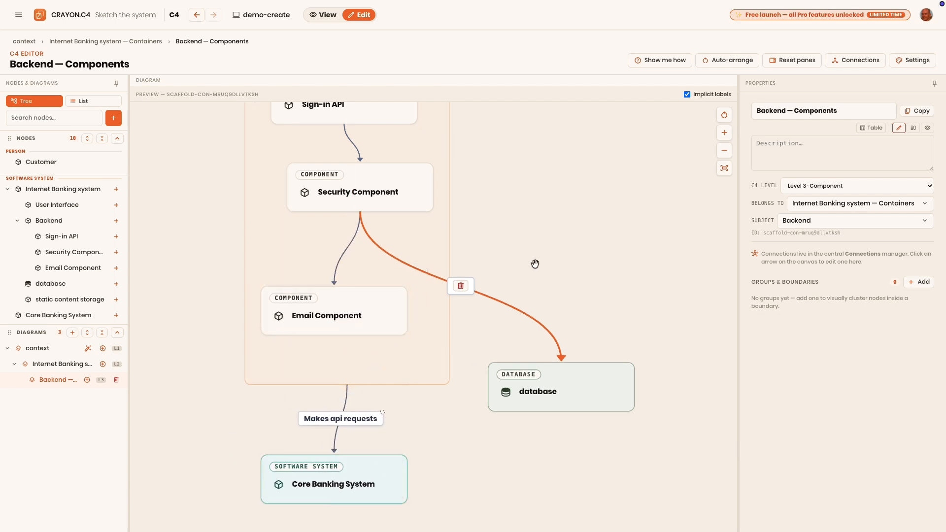
Create a component named "Accounts API" in Backend connected from User Interface, and place it right of Sign-in API
{"action": "left_click_drag", "start_coordinate": [491, 218], "coordinate": [528, 404]}
{"action": "left_click_drag", "start_coordinate": [334, 144], "coordinate": [428, 345]}
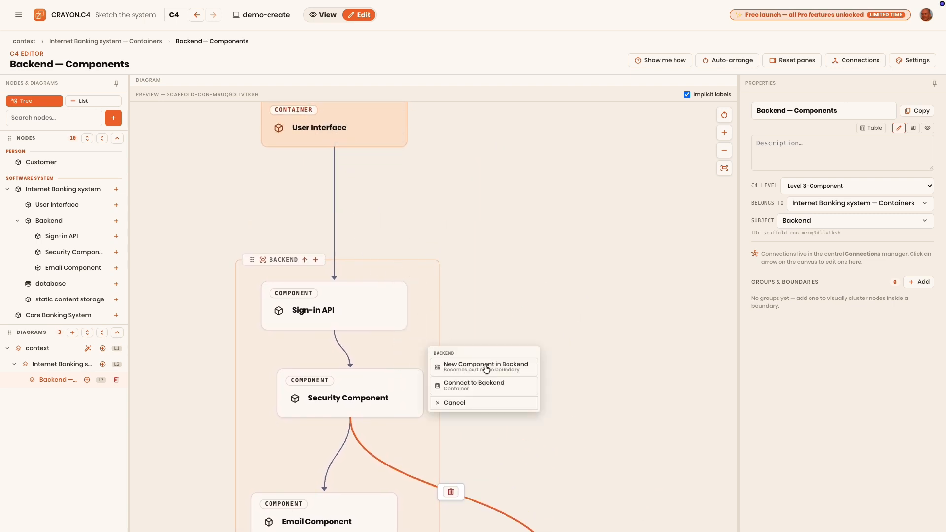
{"action": "left_click", "coordinate": [503, 370]}
{"action": "left_click_drag", "start_coordinate": [448, 329], "coordinate": [458, 264]}
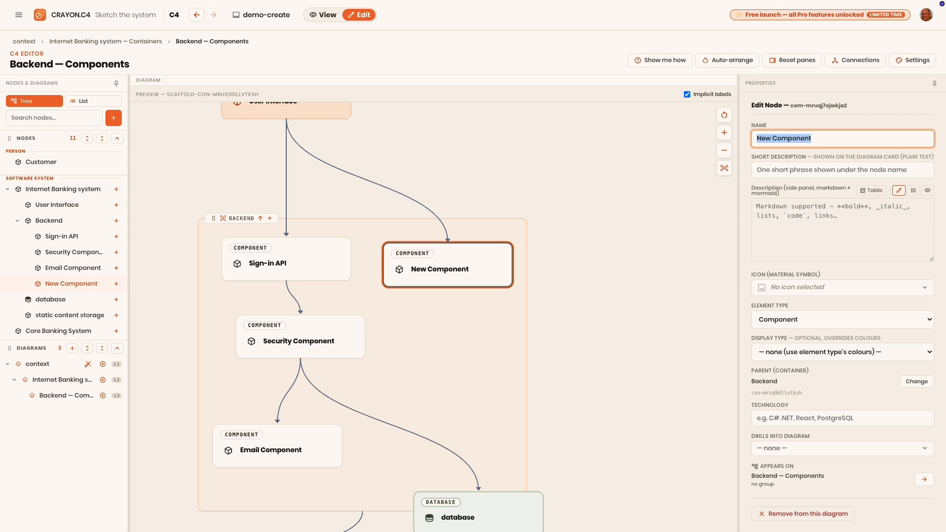
{"action": "type", "text": "Accounts API"}
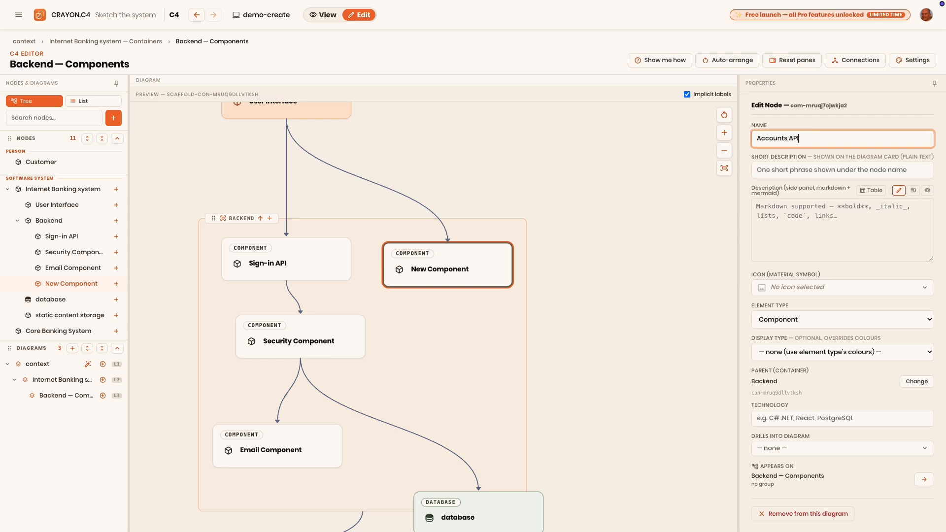
{"action": "left_click", "coordinate": [475, 337]}
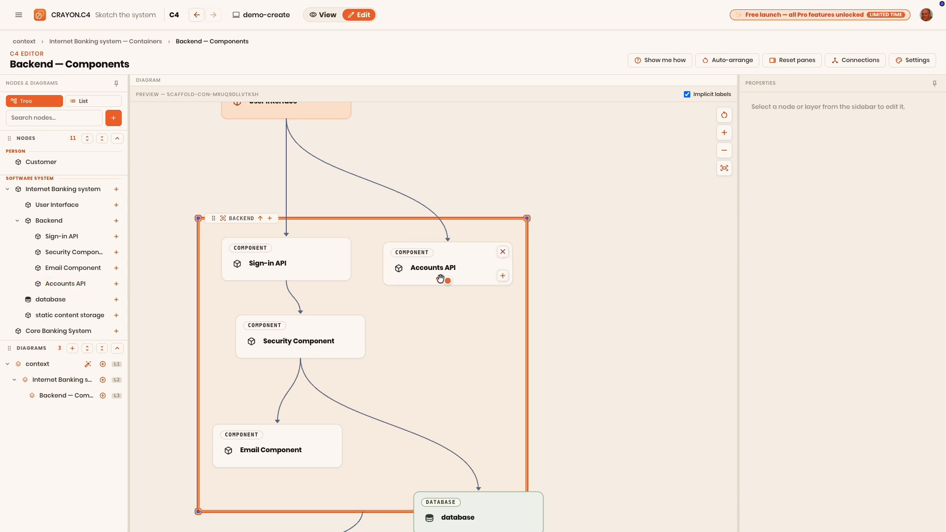
Create a component named "Core Banking Adapteer" in Backend, connected from Accounts API
{"action": "right_click", "coordinate": [449, 329]}
{"action": "left_click", "coordinate": [493, 350]}
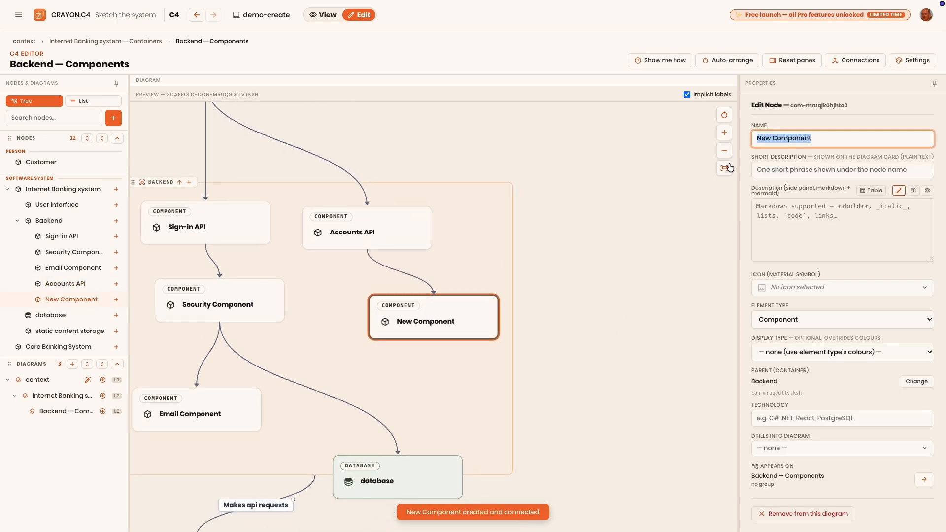
{"action": "type", "text": "COre Banking Adapteer"}
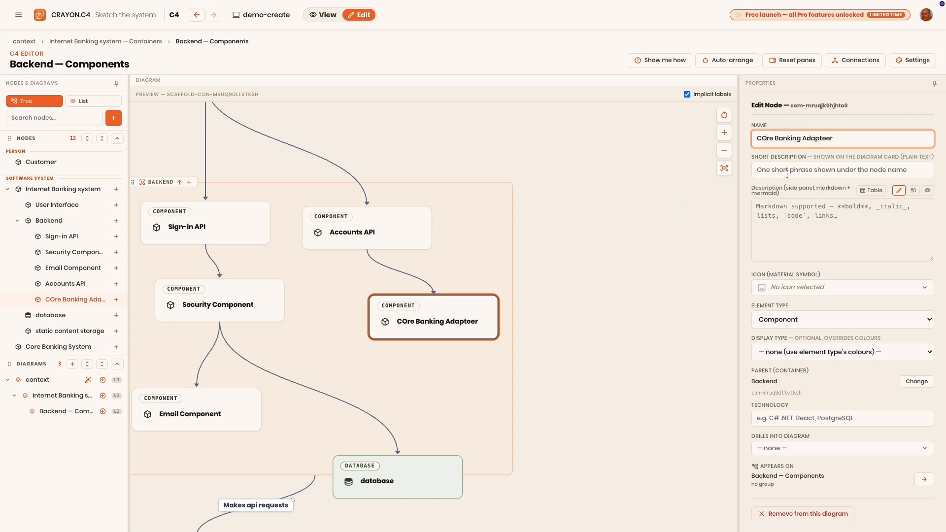
{"action": "key", "text": "BackSpace"}
{"action": "type", "text": "o"}
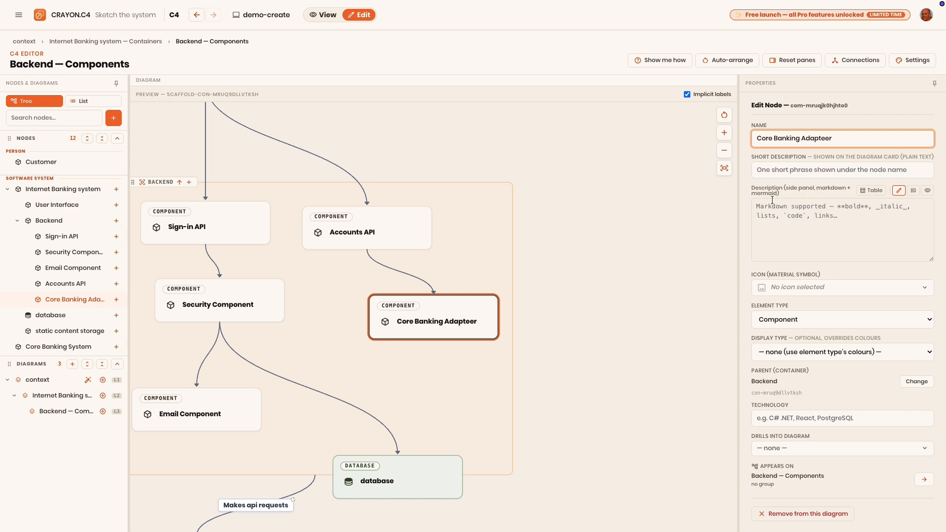
Move Core Banking System outside Backend, right of database, and reattach the start of "Makes api requests" to Core Banking Adapteer
{"action": "left_click_drag", "start_coordinate": [446, 326], "coordinate": [421, 311]}
{"action": "left_click_drag", "start_coordinate": [562, 296], "coordinate": [609, 202]}
{"action": "left_click_drag", "start_coordinate": [348, 385], "coordinate": [458, 221]}
{"action": "left_click_drag", "start_coordinate": [378, 440], "coordinate": [670, 354]}
{"action": "left_click_drag", "start_coordinate": [662, 215], "coordinate": [649, 289]}
{"action": "left_click_drag", "start_coordinate": [441, 266], "coordinate": [439, 306]}
{"action": "left_click_drag", "start_coordinate": [593, 186], "coordinate": [657, 171]}
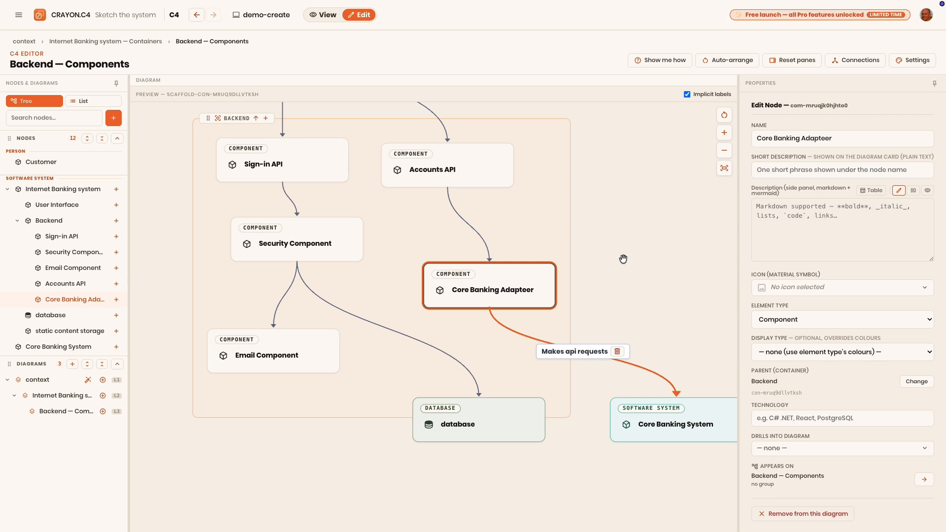
Label the relationship from Accounts API to Core Banking Adapteer "Requests accounts info from"
{"action": "left_click", "coordinate": [468, 229]}
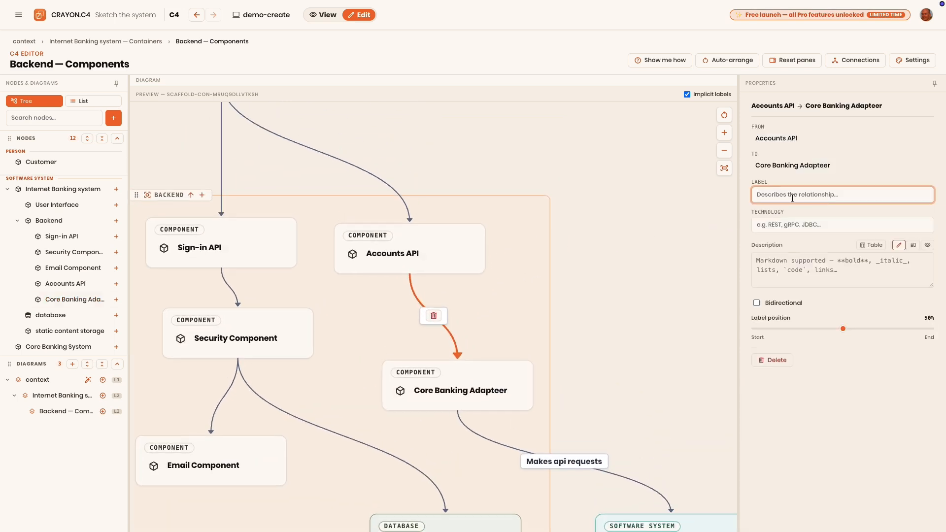
{"action": "type", "text": "Requests ac"}
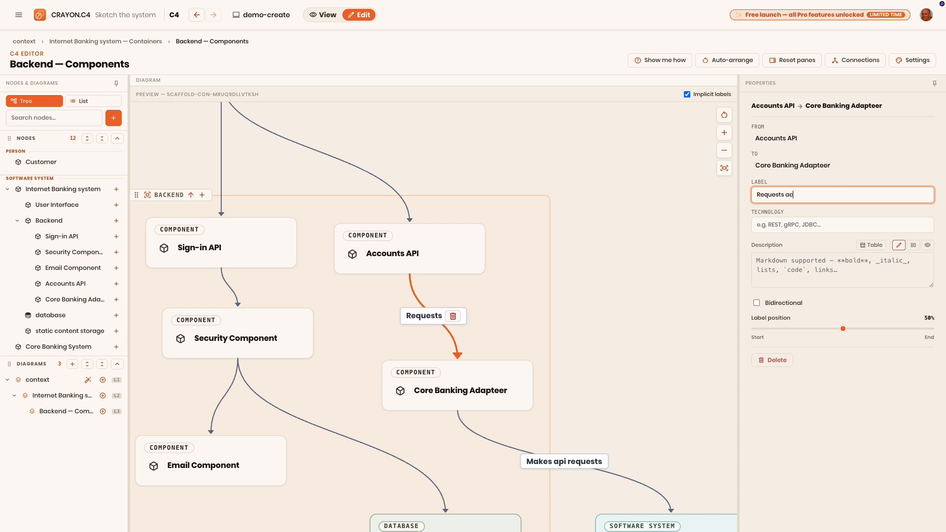
{"action": "type", "text": "counts in"}
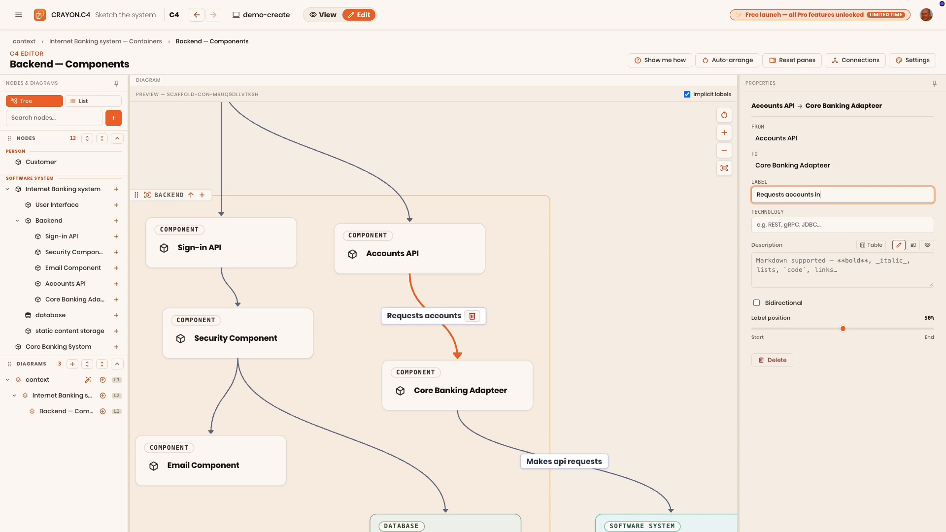
{"action": "type", "text": "fo from"}
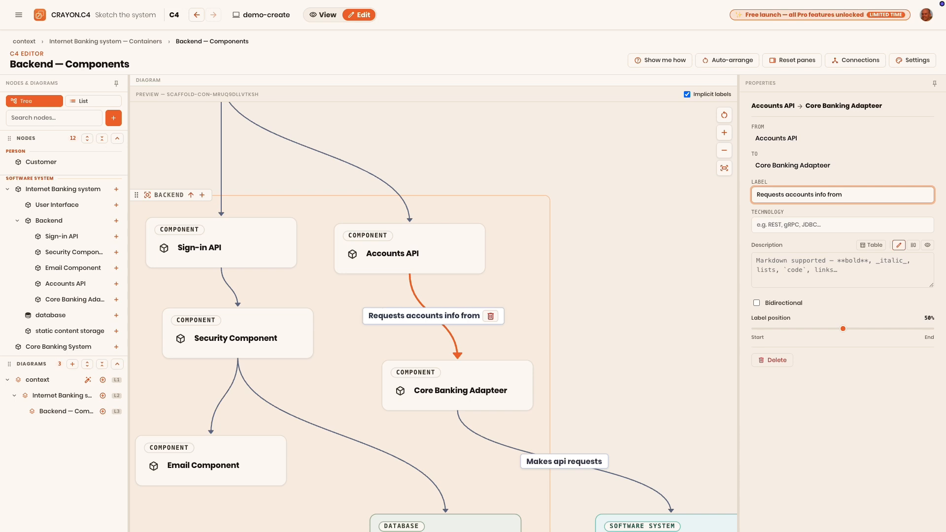
{"action": "left_click", "coordinate": [619, 298]}
{"action": "left_click_drag", "start_coordinate": [619, 368], "coordinate": [659, 256]}
Move database fully below the Backend boundary, and line up Security Component and Email Component directly under Sign-in API
{"action": "mouse_move", "coordinate": [527, 442]}
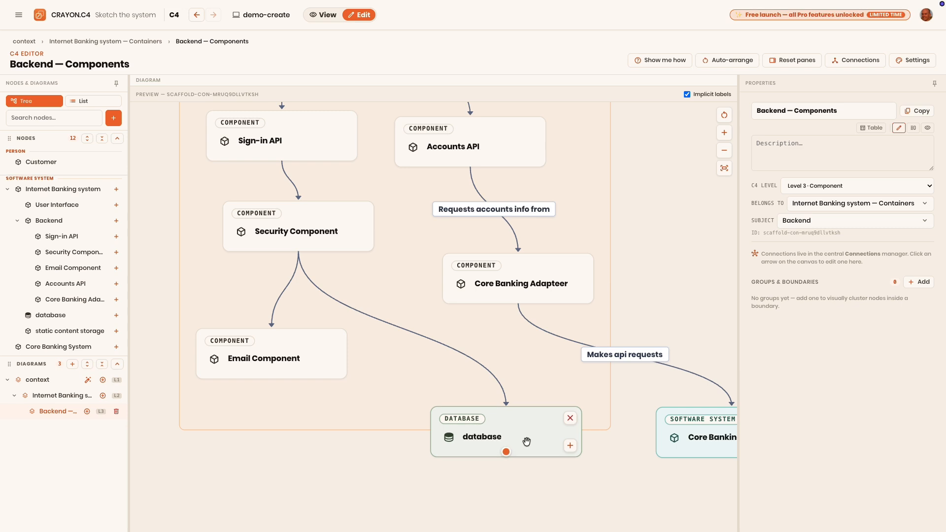
{"action": "left_click_drag", "start_coordinate": [508, 431], "coordinate": [510, 458]}
{"action": "left_click_drag", "start_coordinate": [338, 461], "coordinate": [354, 467]}
{"action": "left_click_drag", "start_coordinate": [684, 213], "coordinate": [696, 192]}
{"action": "left_click_drag", "start_coordinate": [325, 213], "coordinate": [309, 214]}
{"action": "mouse_move", "coordinate": [282, 327]}
{"action": "left_mouse_down"}
{"action": "mouse_move", "coordinate": [303, 327]}
{"action": "mouse_move", "coordinate": [292, 327]}
{"action": "left_mouse_up"}
{"action": "scroll", "coordinate": [294, 261], "scroll_direction": "down", "scroll_amount": 5}
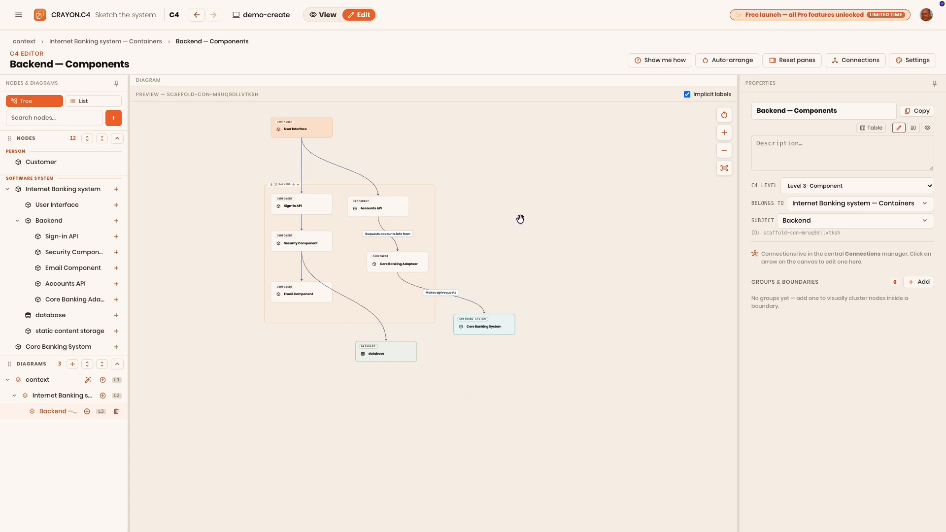
{"action": "right_click", "coordinate": [426, 381]}
{"action": "left_click", "coordinate": [480, 405]}
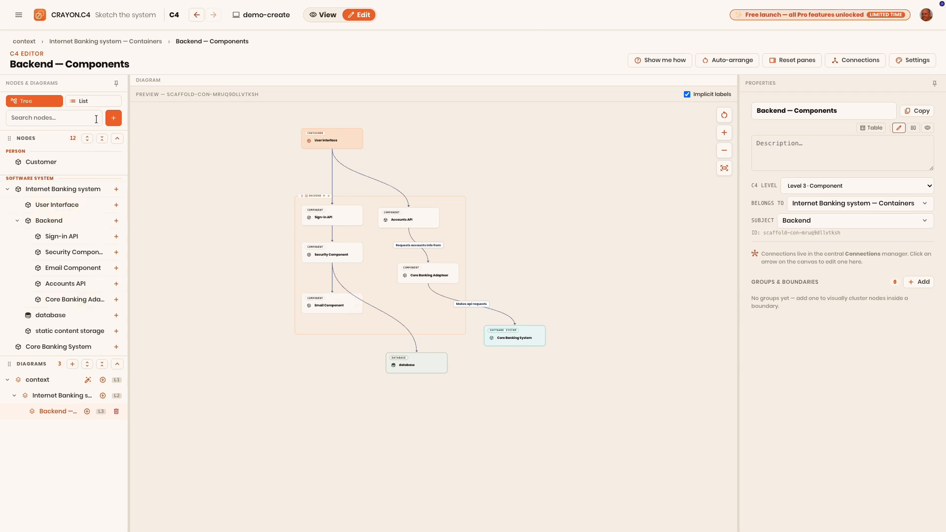
Create a new software system node named "Simple Email Service"
{"action": "left_click", "coordinate": [113, 118]}
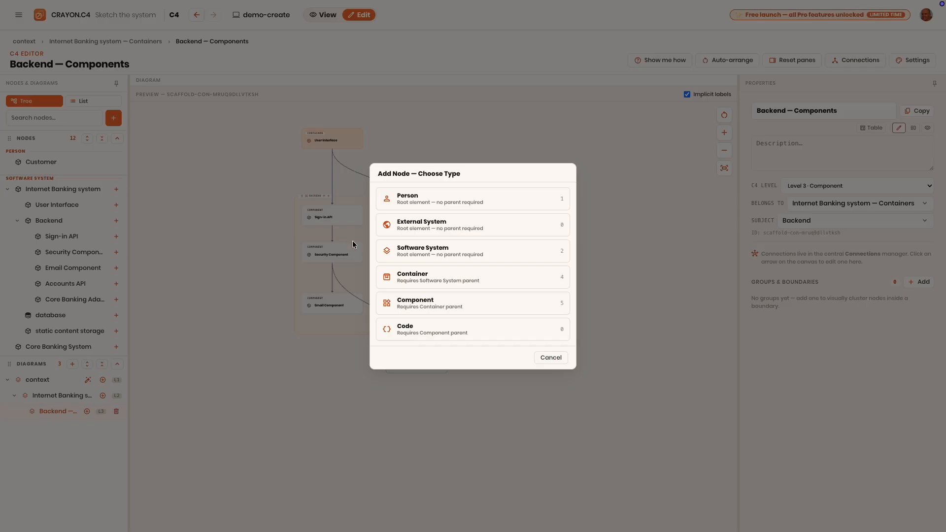
{"action": "left_click", "coordinate": [433, 252]}
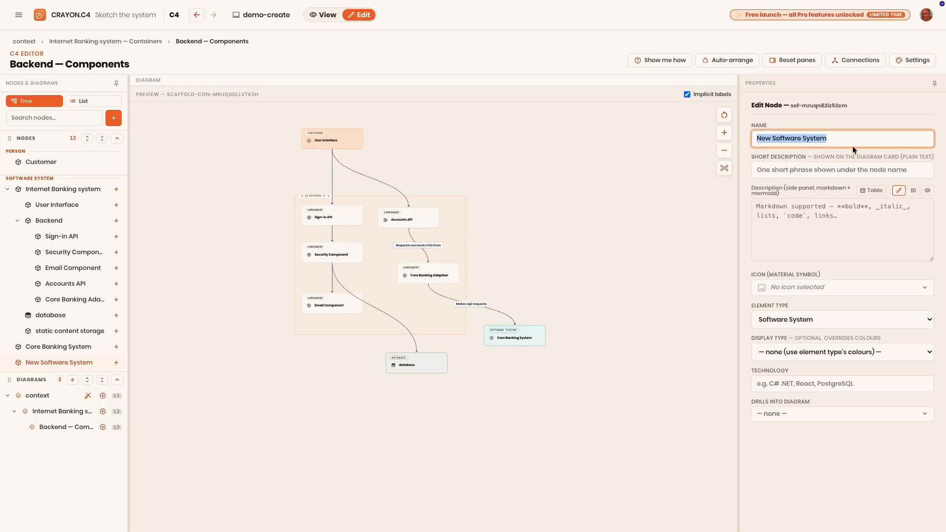
{"action": "type", "text": "Simp"}
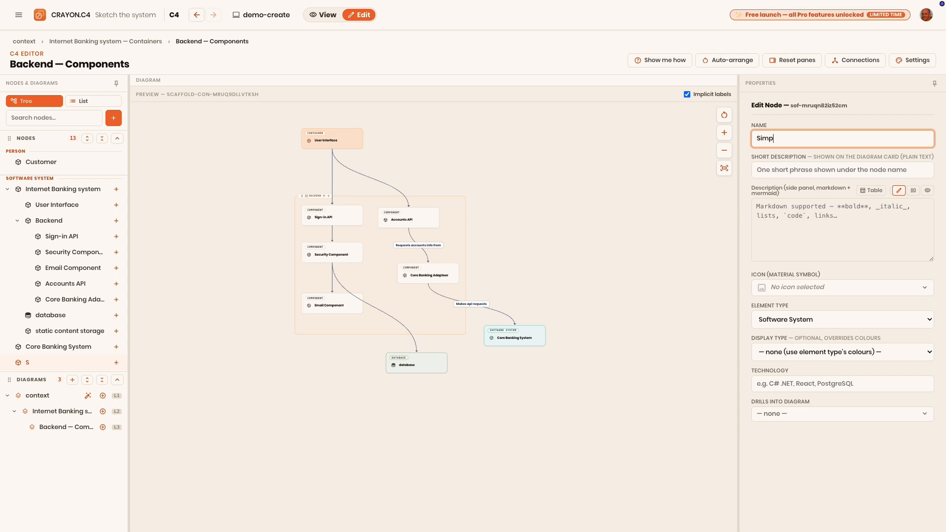
{"action": "type", "text": "le Email Service"}
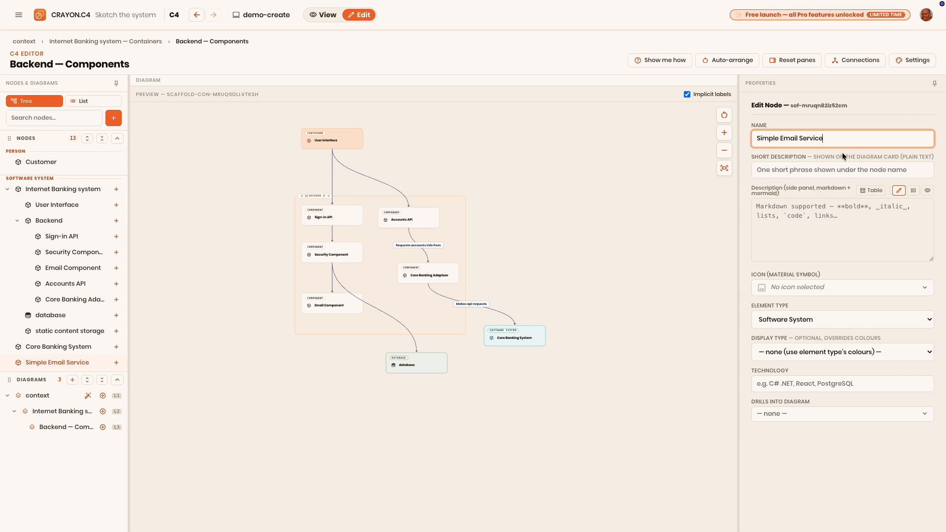
{"action": "left_click", "coordinate": [650, 209]}
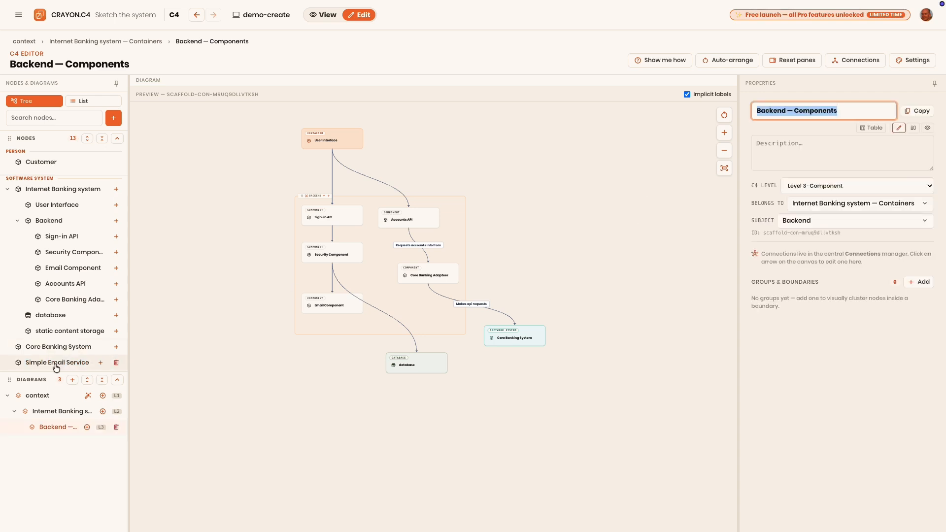
Add Simple Email Service to the diagram directly below Email Component, outside Backend, and connect Email Component to it
{"action": "left_click_drag", "start_coordinate": [55, 366], "coordinate": [320, 382]}
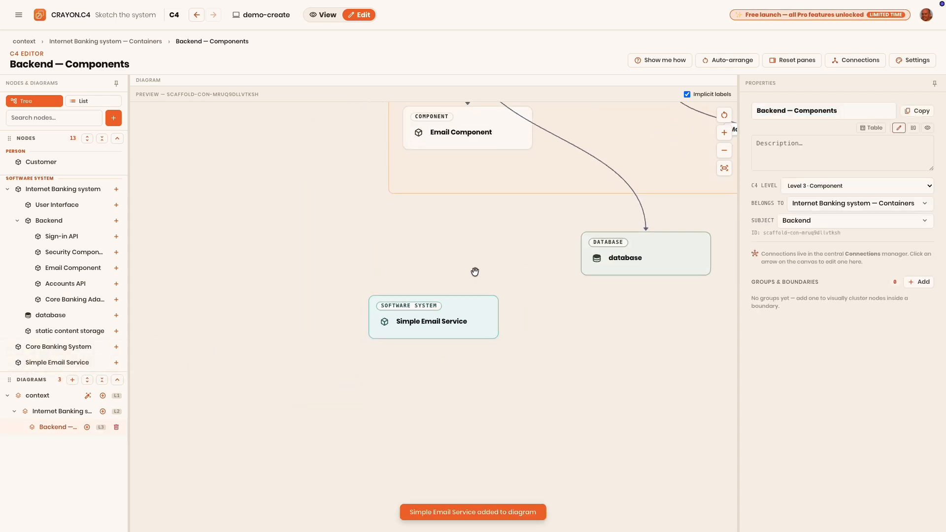
{"action": "left_click_drag", "start_coordinate": [466, 142], "coordinate": [488, 295]}
{"action": "left_click", "coordinate": [518, 323]}
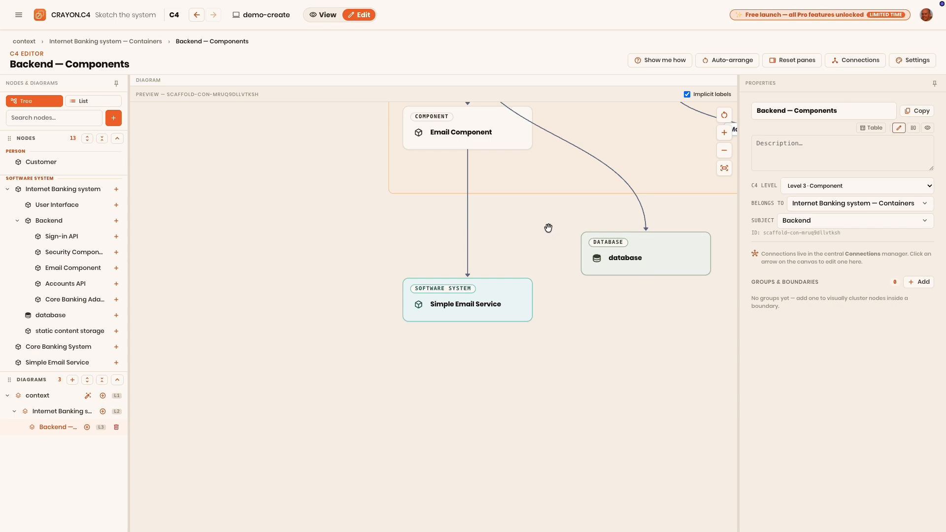
Label the relationship from Email Component to Simple Email Service "Sends Emails Using"
{"action": "left_click", "coordinate": [468, 217]}
{"action": "type", "text": "Sends"}
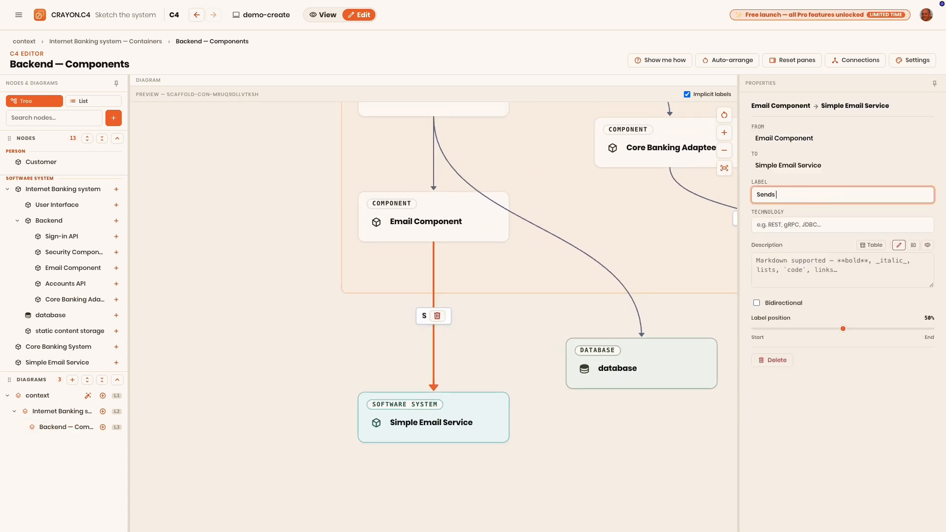
{"action": "type", "text": " Emails Using"}
{"action": "left_click", "coordinate": [442, 355]}
{"action": "left_click", "coordinate": [318, 329]}
{"action": "scroll", "coordinate": [262, 238], "scroll_direction": "down", "scroll_amount": 5}
{"action": "left_click_drag", "start_coordinate": [253, 214], "coordinate": [274, 332]}
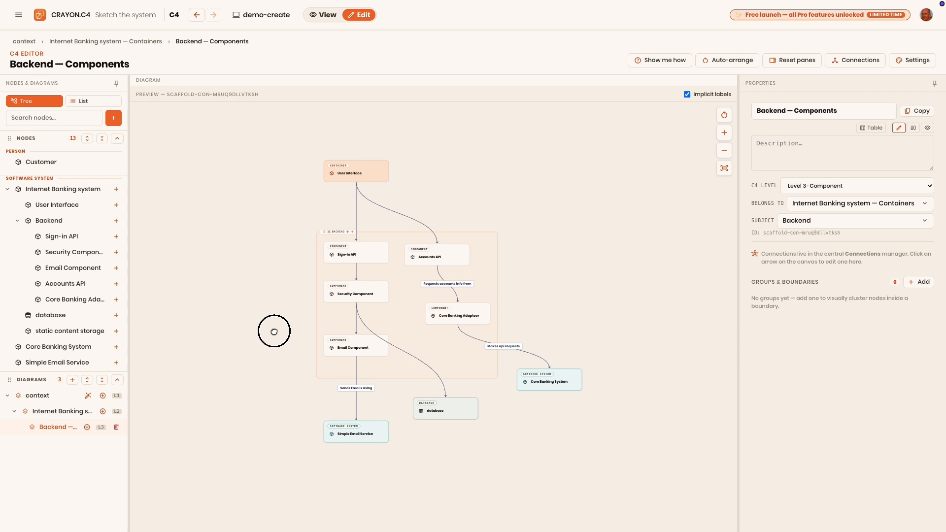
Fill in the diagram structure from the Backend components diagram, and go up to the Internet Banking system containers diagram
{"action": "right_click", "coordinate": [600, 241]}
{"action": "left_click", "coordinate": [649, 263]}
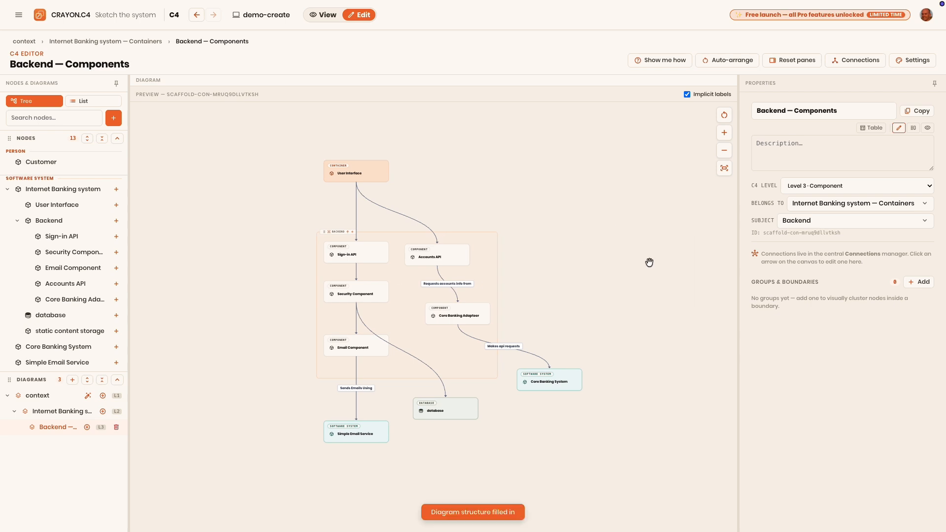
{"action": "scroll", "coordinate": [337, 235], "scroll_direction": "up", "scroll_amount": 5}
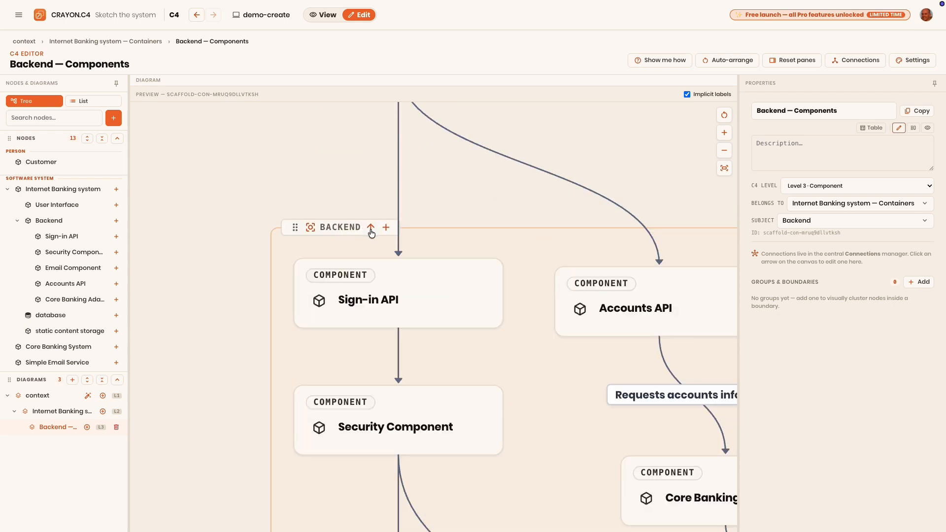
{"action": "left_click", "coordinate": [370, 227]}
Place Simple Email Service to the right of Core Banking System, below the Internet Banking system boundary
{"action": "left_click", "coordinate": [388, 503]}
{"action": "left_click_drag", "start_coordinate": [388, 503], "coordinate": [620, 440]}
{"action": "left_click_drag", "start_coordinate": [657, 337], "coordinate": [657, 383]}
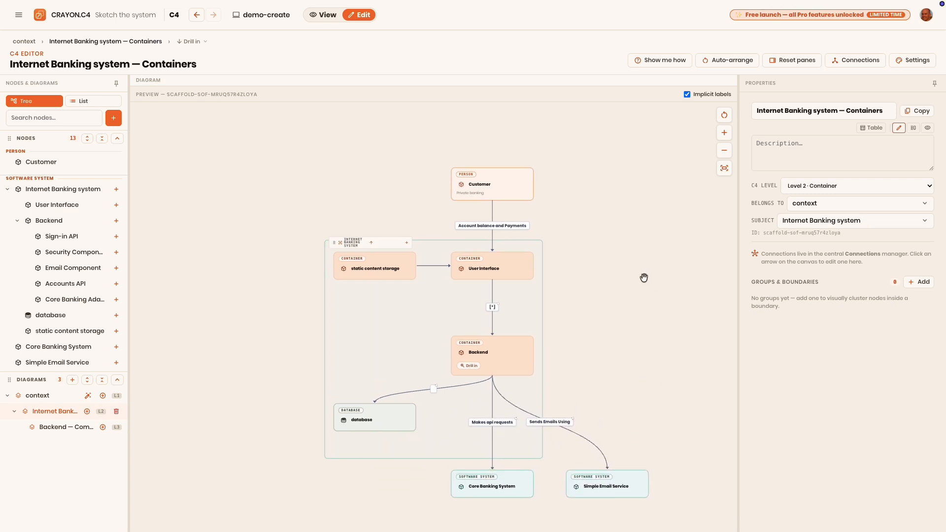
Go up to the context diagram and place Simple Email Service and Core Banking System side by side below Internet Banking system
{"action": "left_click", "coordinate": [372, 242]}
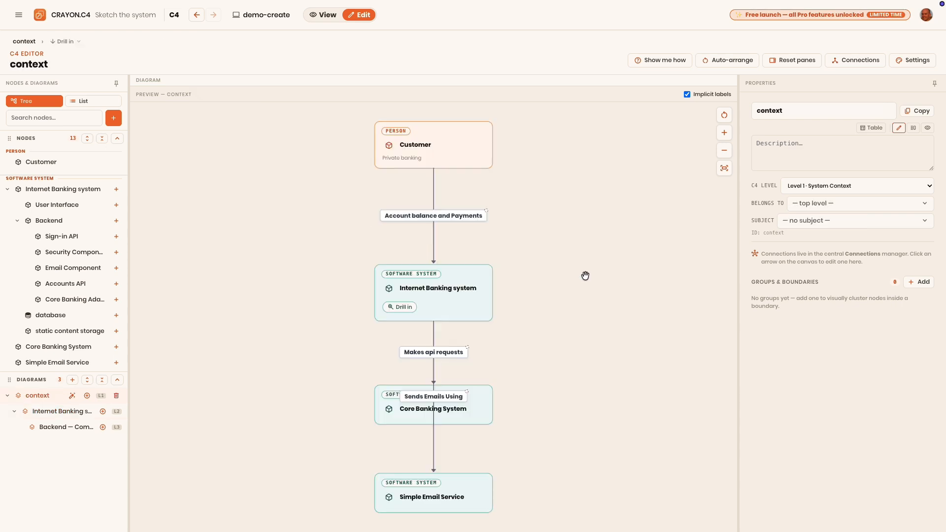
{"action": "left_click_drag", "start_coordinate": [401, 439], "coordinate": [233, 365]}
{"action": "left_click_drag", "start_coordinate": [435, 366], "coordinate": [528, 371]}
{"action": "left_click_drag", "start_coordinate": [279, 363], "coordinate": [371, 363]}
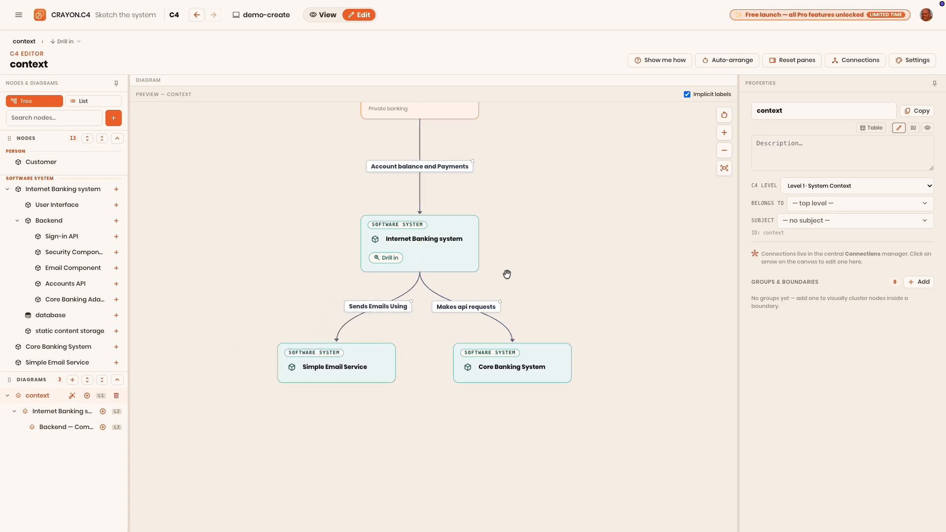
{"action": "scroll", "coordinate": [582, 177], "scroll_direction": "down", "scroll_amount": 2}
{"action": "left_click_drag", "start_coordinate": [588, 191], "coordinate": [564, 281]}
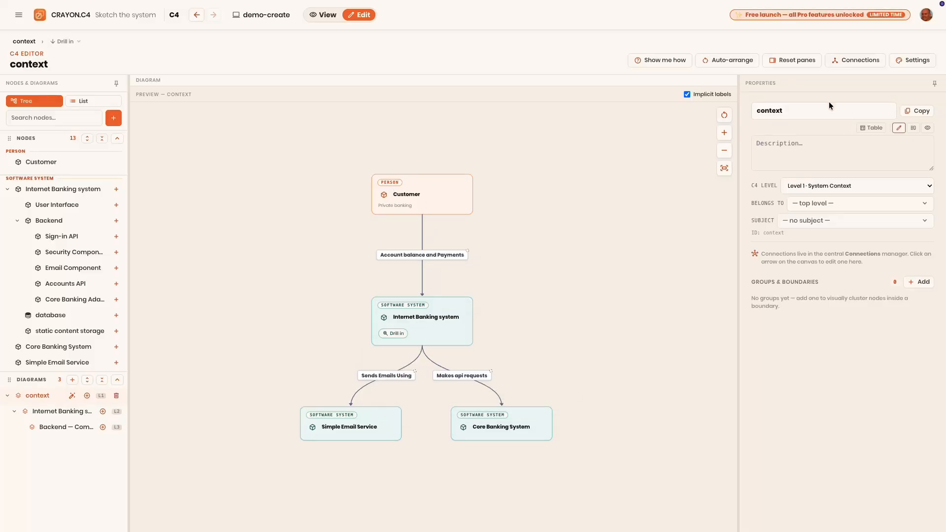
In the connections manager, expand all elements and label the static content storage to User Interface relationship "provides images and icons"
{"action": "left_click", "coordinate": [855, 60]}
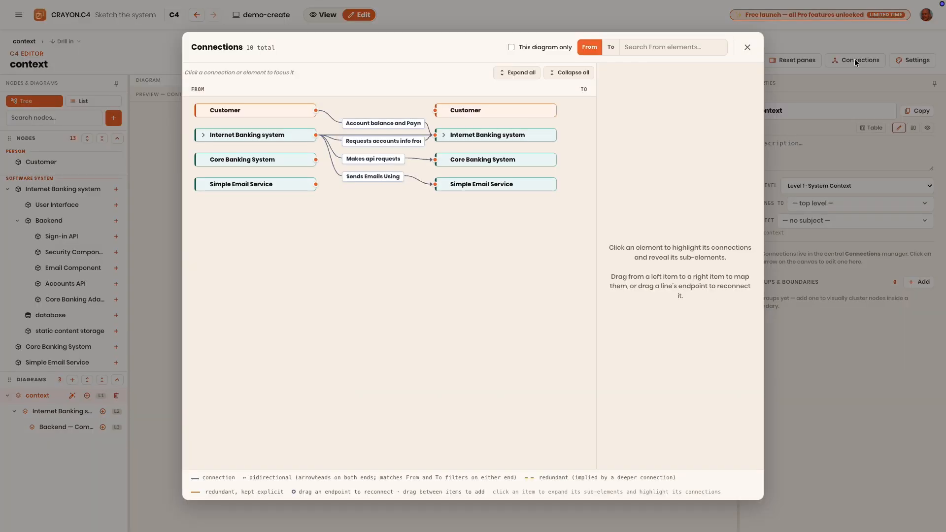
{"action": "left_click", "coordinate": [523, 74]}
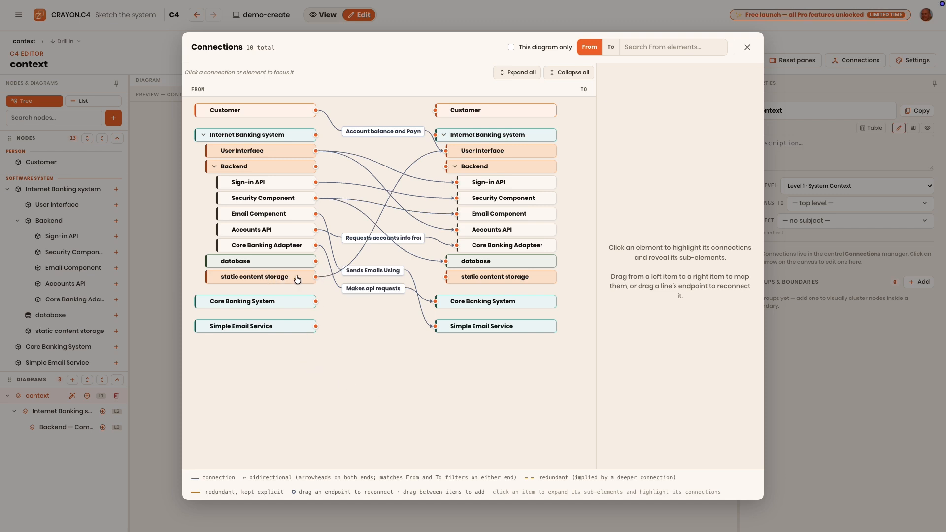
{"action": "left_click", "coordinate": [365, 251]}
{"action": "left_click", "coordinate": [636, 165]}
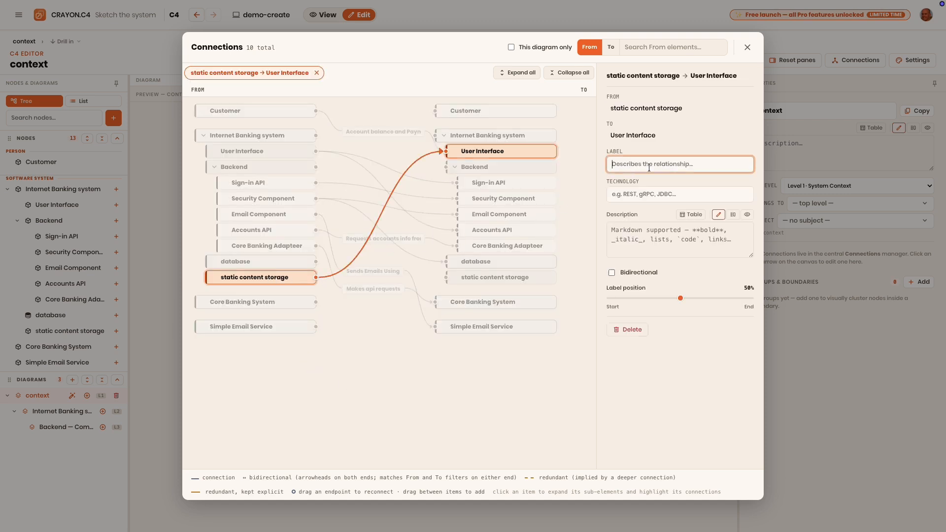
{"action": "type", "text": "provides "}
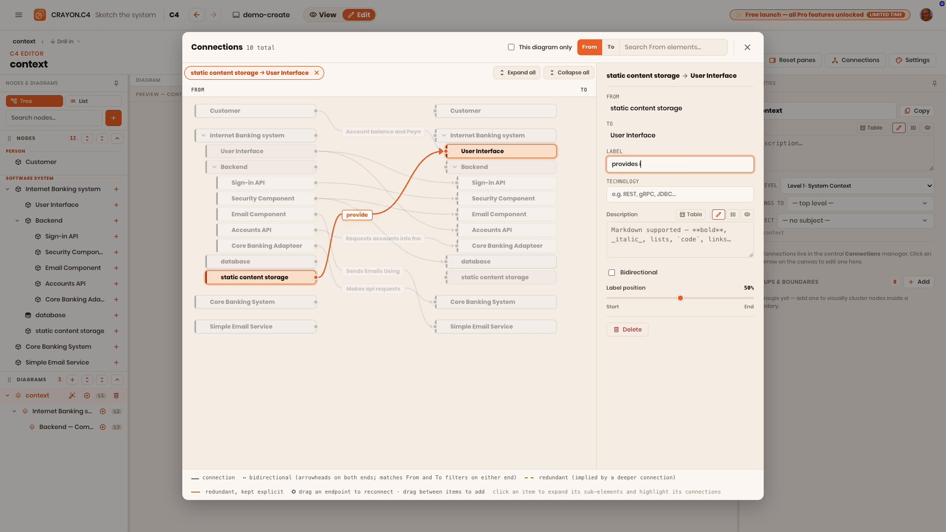
{"action": "type", "text": "images and icons"}
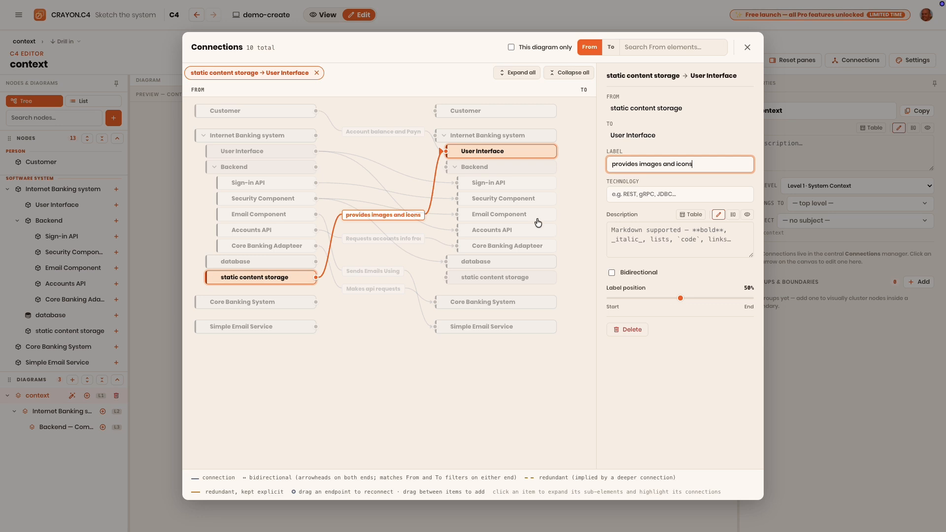
{"action": "left_click", "coordinate": [420, 361]}
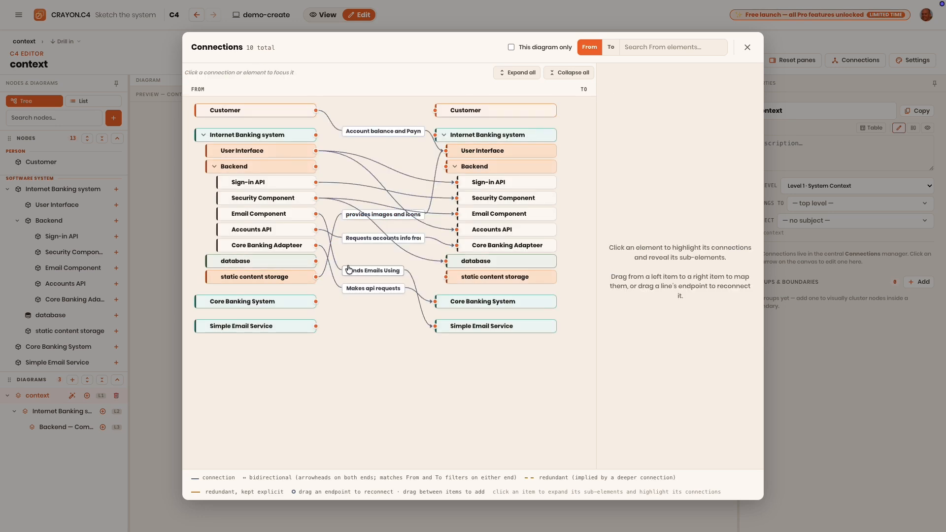
Examine the connections of static content storage and database, and open the Security Component to database relationship
{"action": "left_click", "coordinate": [258, 283]}
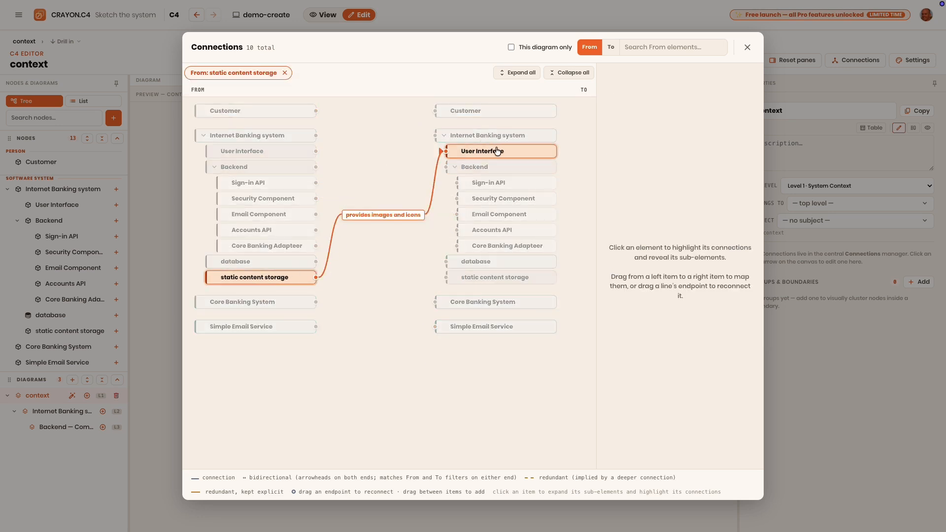
{"action": "left_click", "coordinate": [250, 264]}
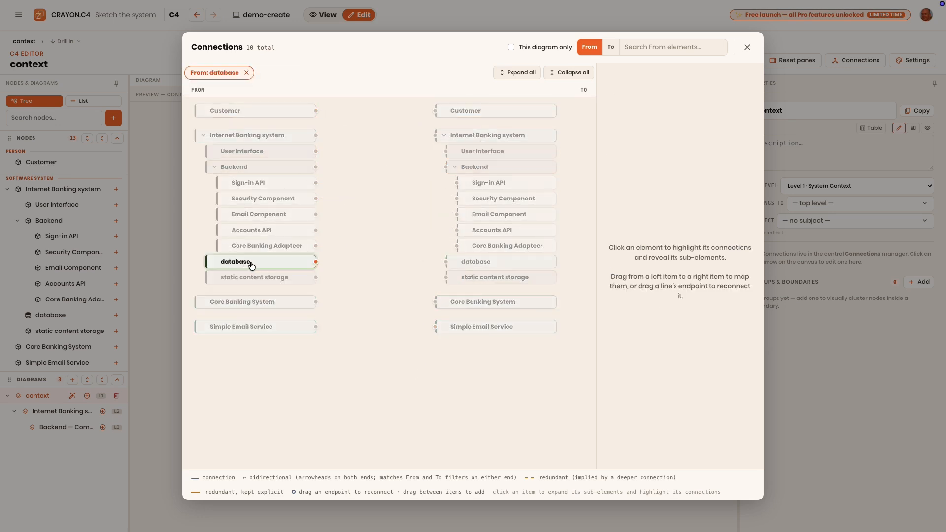
{"action": "left_click", "coordinate": [482, 264]}
{"action": "left_click", "coordinate": [373, 229]}
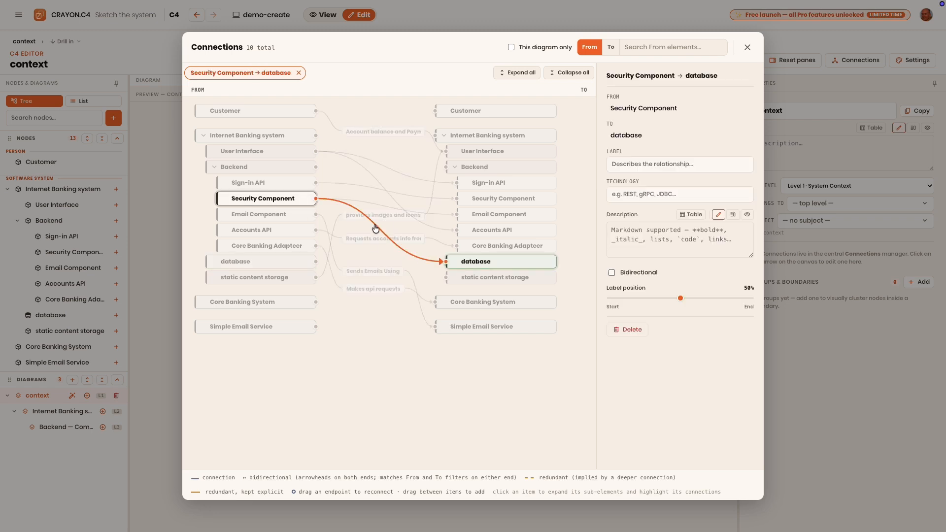
Label the Security Component to database relationship "Checks accounts"
{"action": "left_click", "coordinate": [632, 163]}
{"action": "type", "text": "Che"}
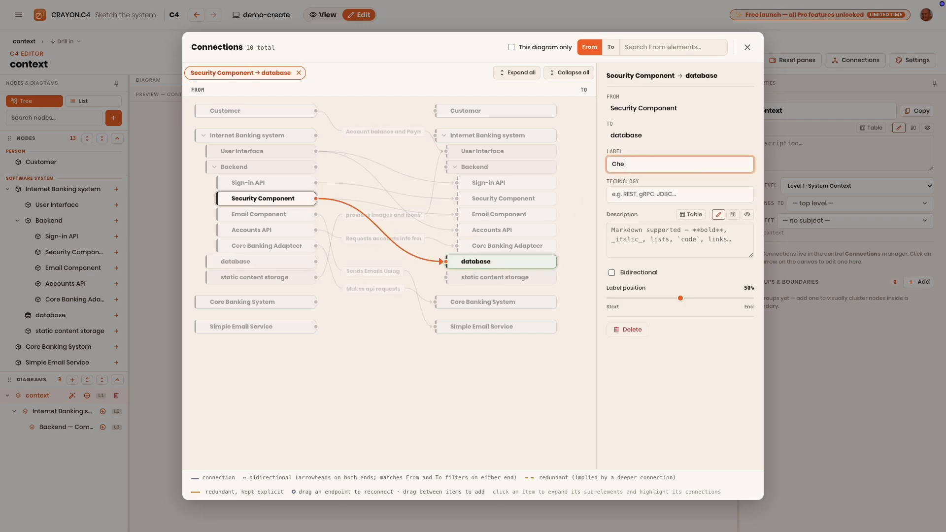
{"action": "type", "text": "cksaccounts"}
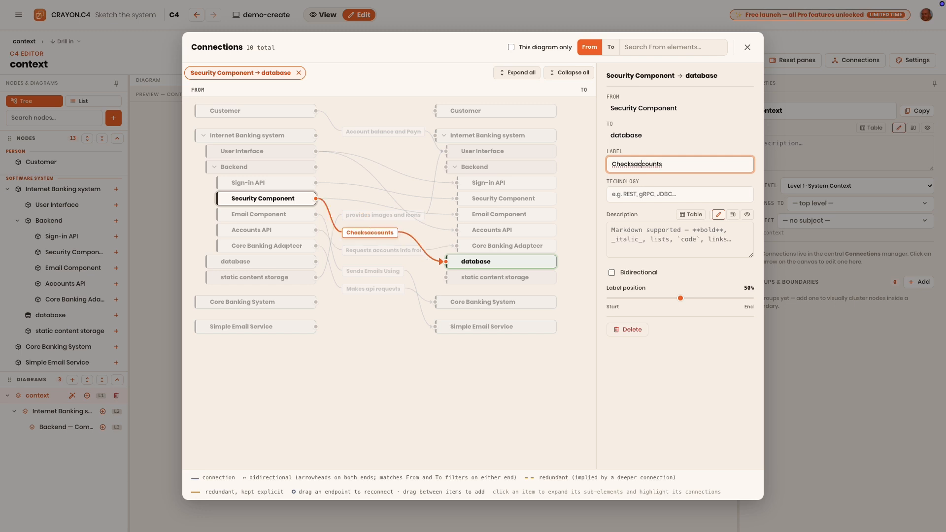
{"action": "left_click", "coordinate": [499, 392]}
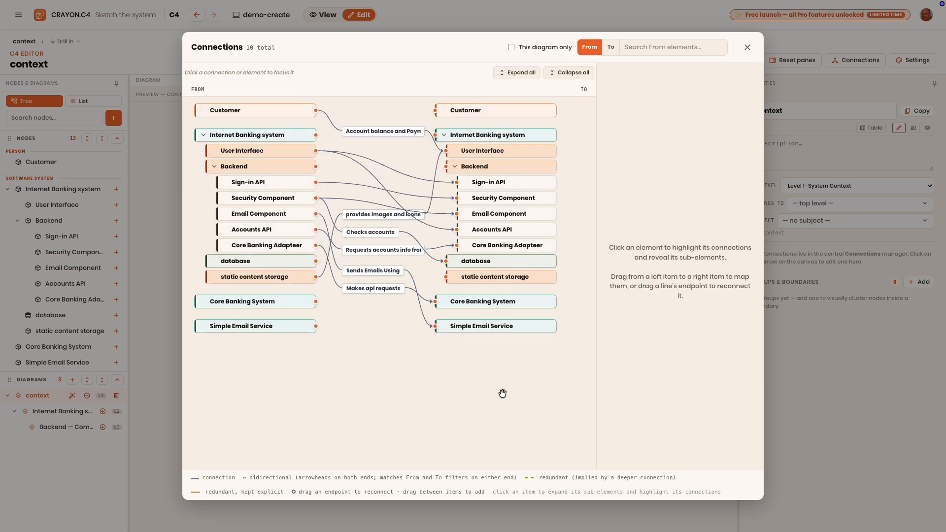
Label the Security Component to Email Component relationship "Requests email"
{"action": "left_click", "coordinate": [348, 201]}
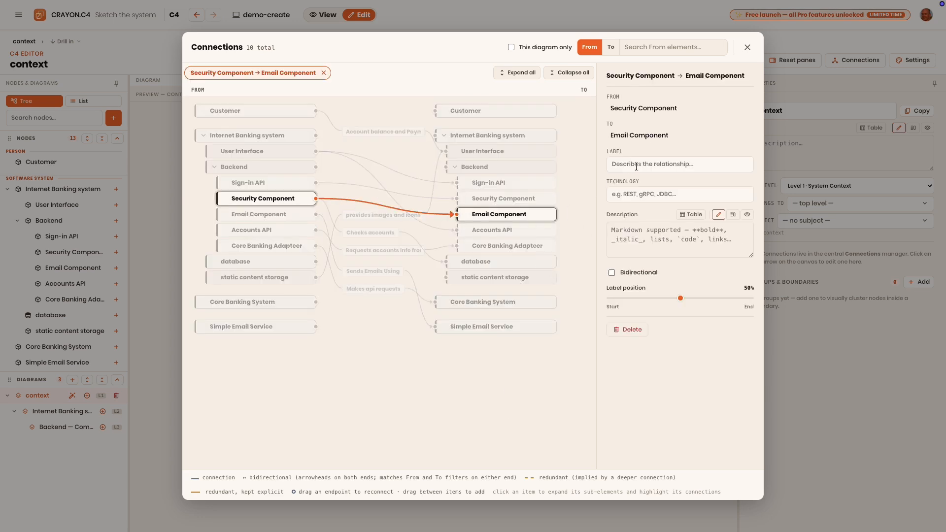
{"action": "left_click", "coordinate": [635, 165]}
{"action": "type", "text": "Re"}
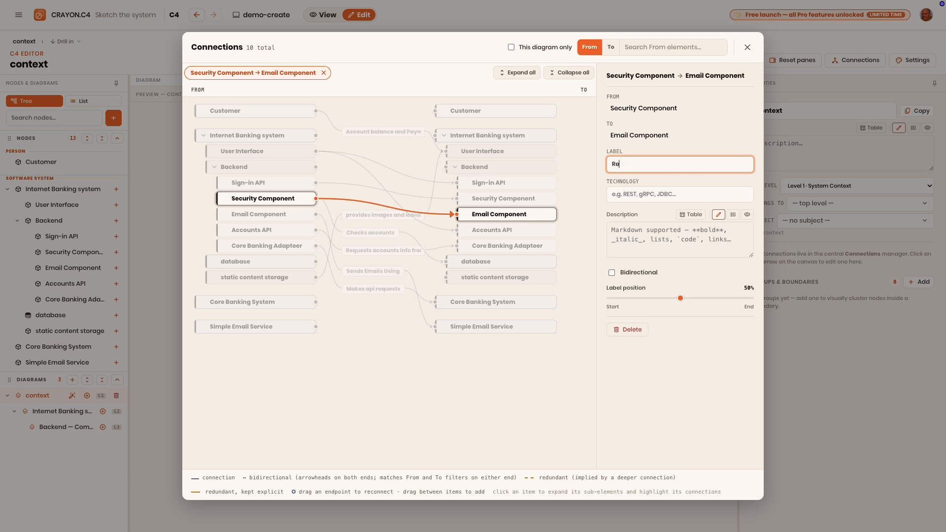
{"action": "type", "text": "questsemail"}
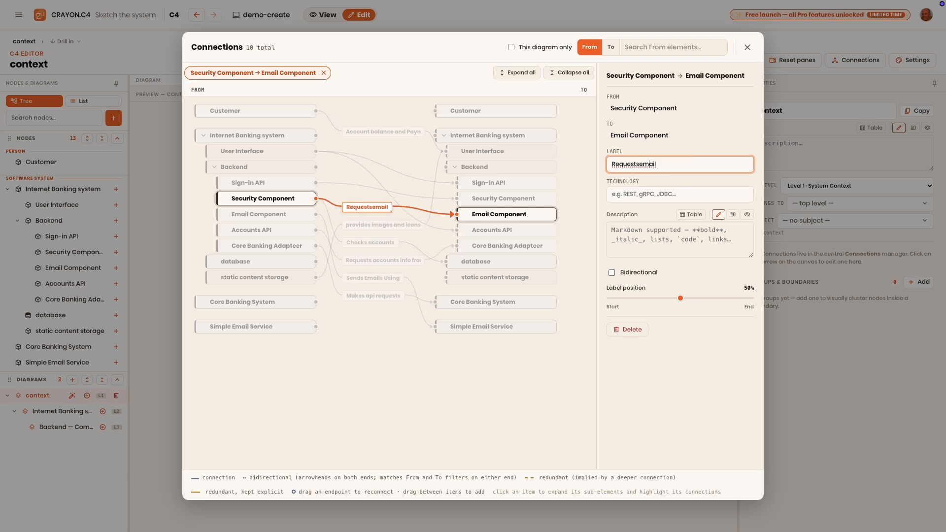
{"action": "left_click", "coordinate": [358, 310]}
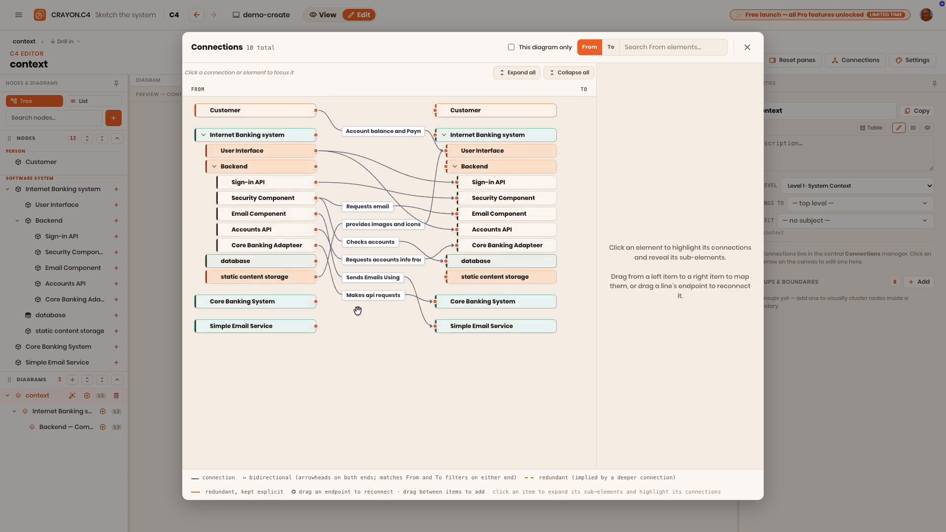
Label the Sign-in API to Security Component relationship "Hands overcredentials"
{"action": "mouse_move", "coordinate": [324, 182]}
{"action": "left_mouse_down"}
{"action": "mouse_move", "coordinate": [318, 134]}
{"action": "mouse_move", "coordinate": [339, 148]}
{"action": "mouse_move", "coordinate": [320, 183]}
{"action": "left_mouse_up"}
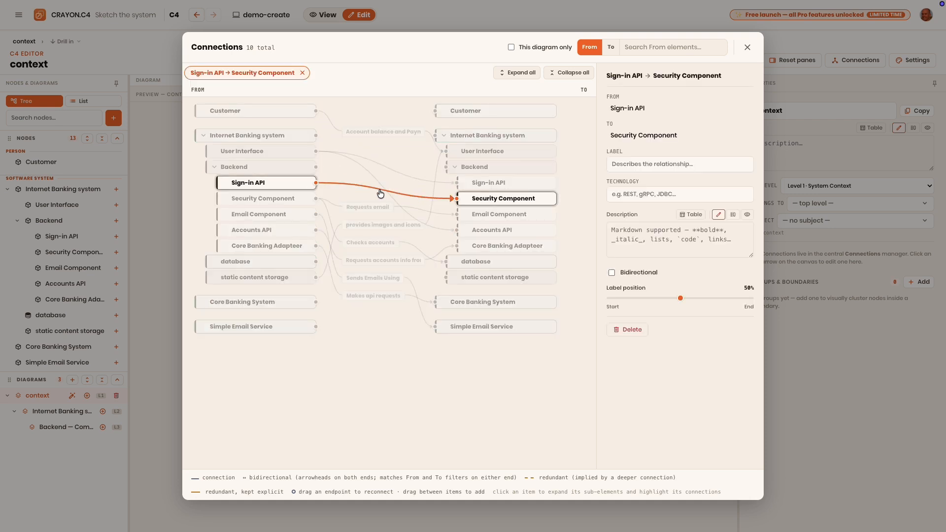
{"action": "left_click", "coordinate": [662, 166]}
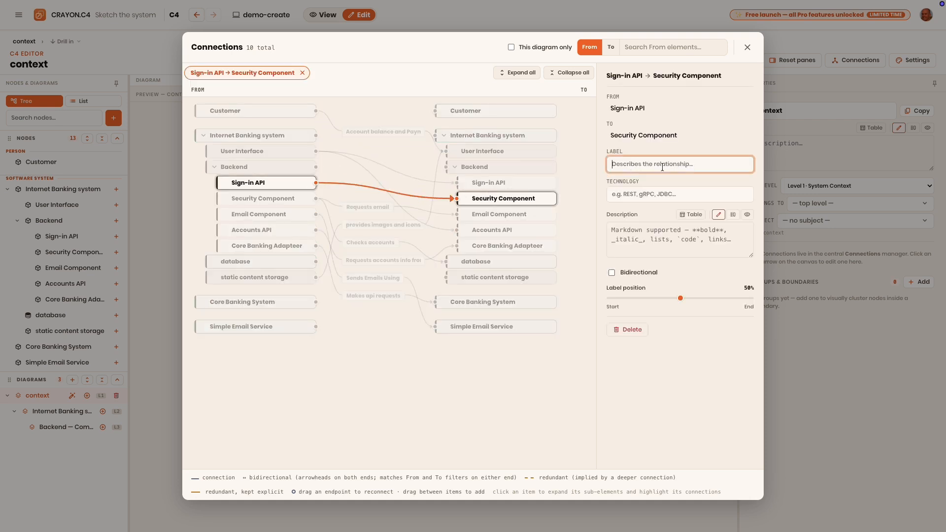
{"action": "type", "text": "Hands"}
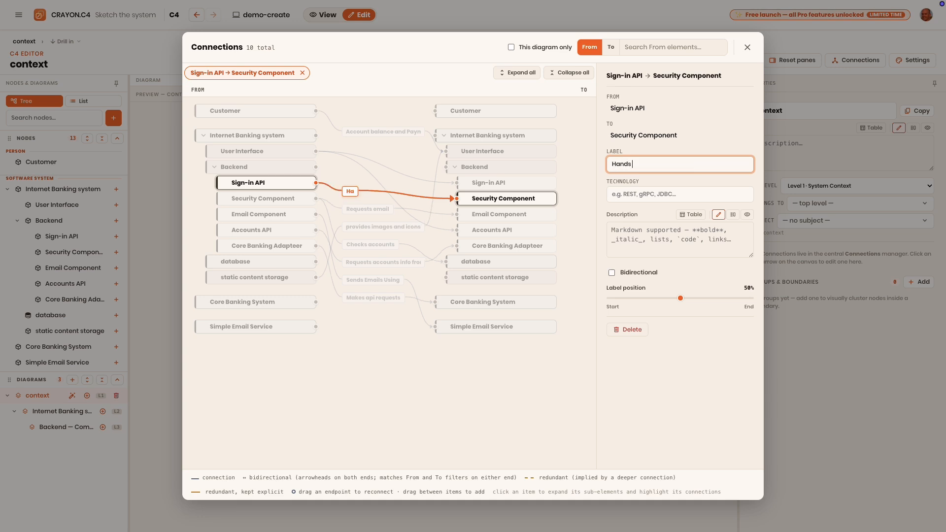
{"action": "type", "text": " overcredentials"}
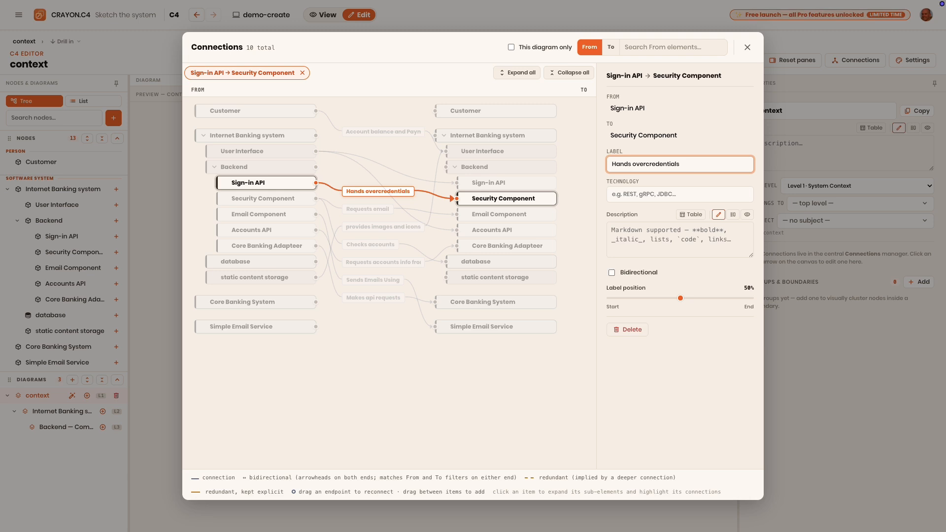
{"action": "left_click", "coordinate": [678, 196]}
{"action": "left_click", "coordinate": [502, 421]}
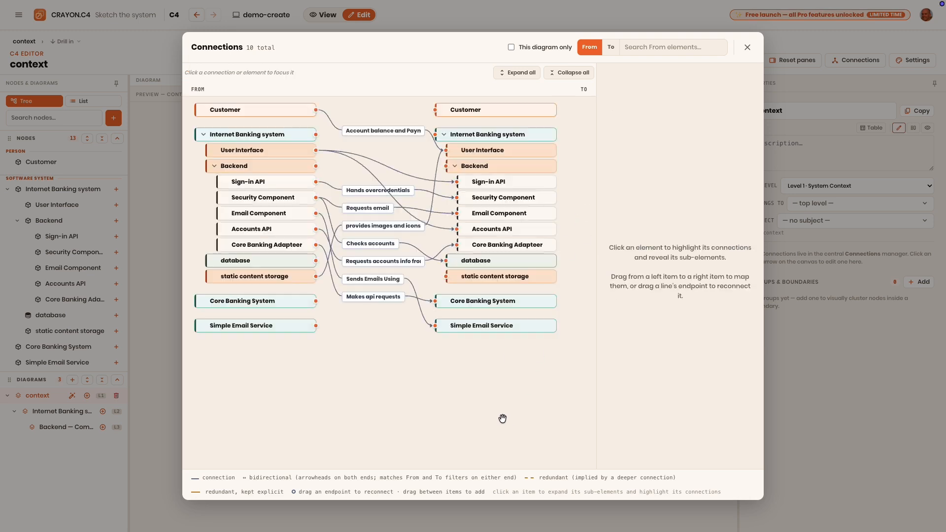
Label the User Interface to Accounts API relationship "Makes requests" with Rest as its technology
{"action": "left_click", "coordinate": [359, 167]}
{"action": "left_click", "coordinate": [494, 372]}
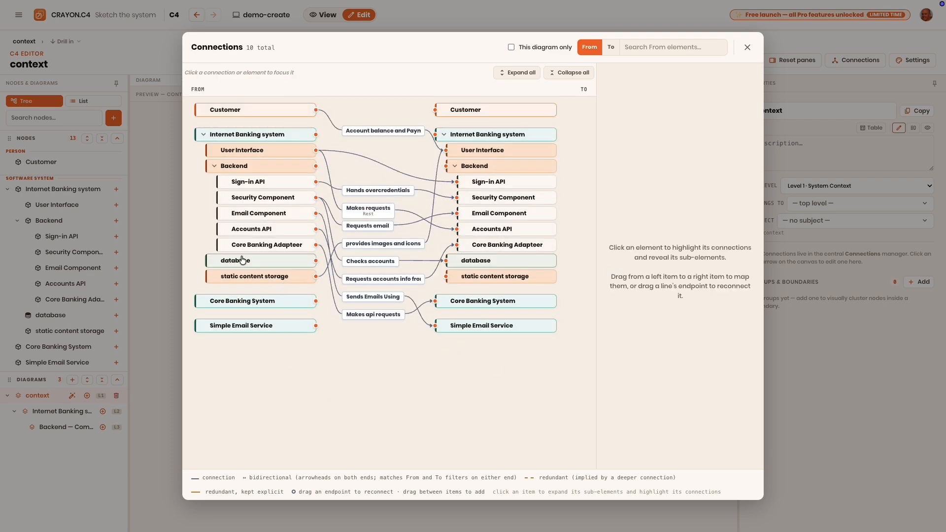
Filter the connections by "user" as source and as target, limit them to this diagram only, and clear the search text
{"action": "left_click", "coordinate": [651, 45]}
{"action": "type", "text": "user"}
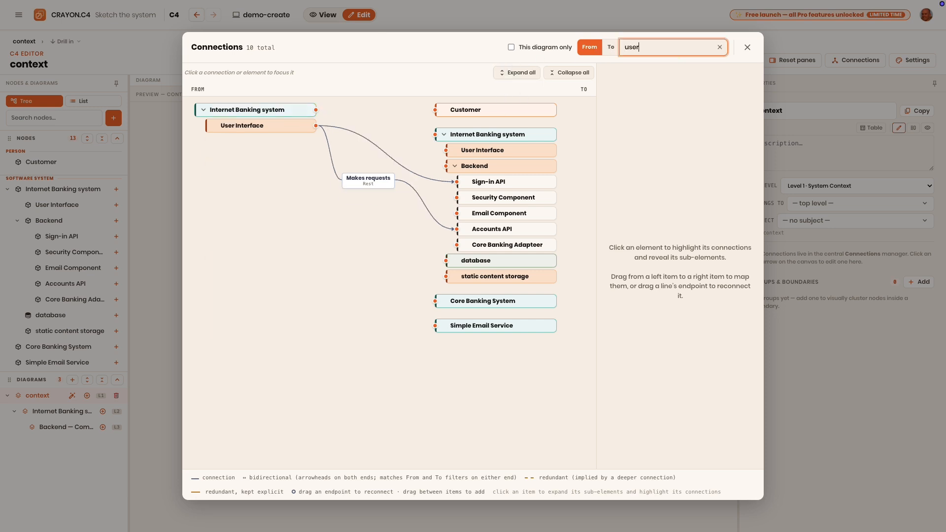
{"action": "left_click", "coordinate": [611, 50]}
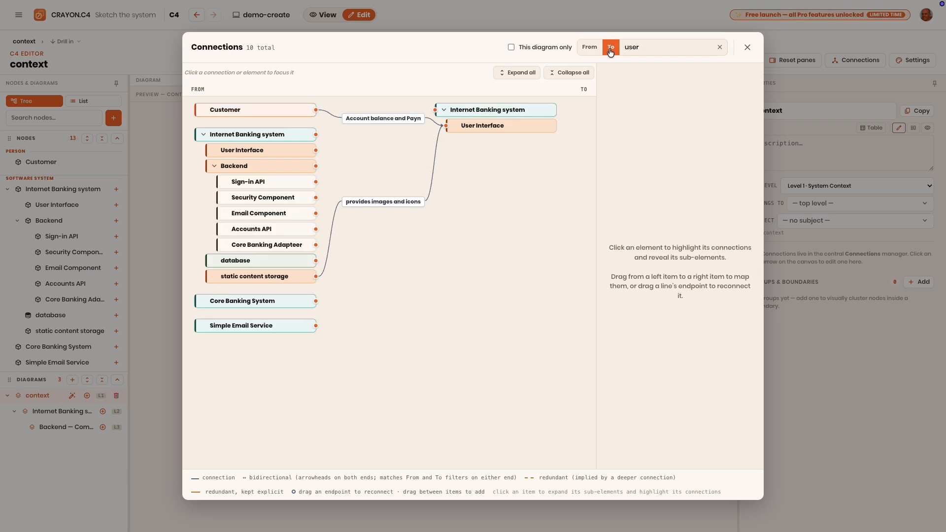
{"action": "left_click", "coordinate": [591, 50]}
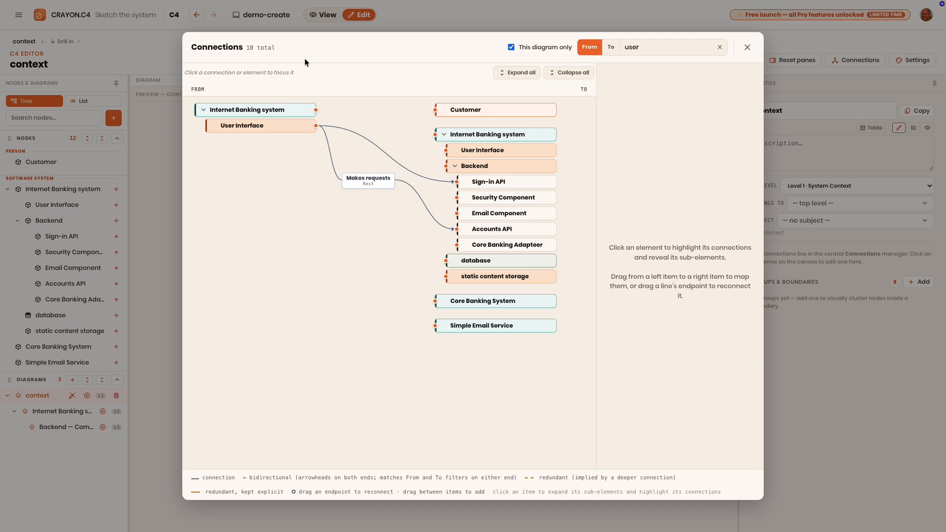
{"action": "left_click", "coordinate": [720, 47]}
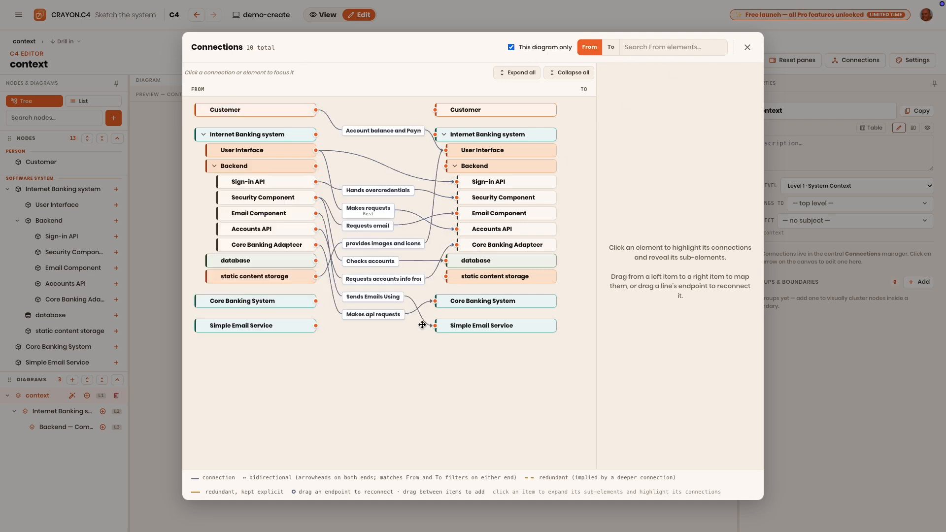
Examine the outgoing connections of Customer, Internet Banking system, User Interface, Backend and Accounts API, and close the connections manager
{"action": "left_click", "coordinate": [266, 110]}
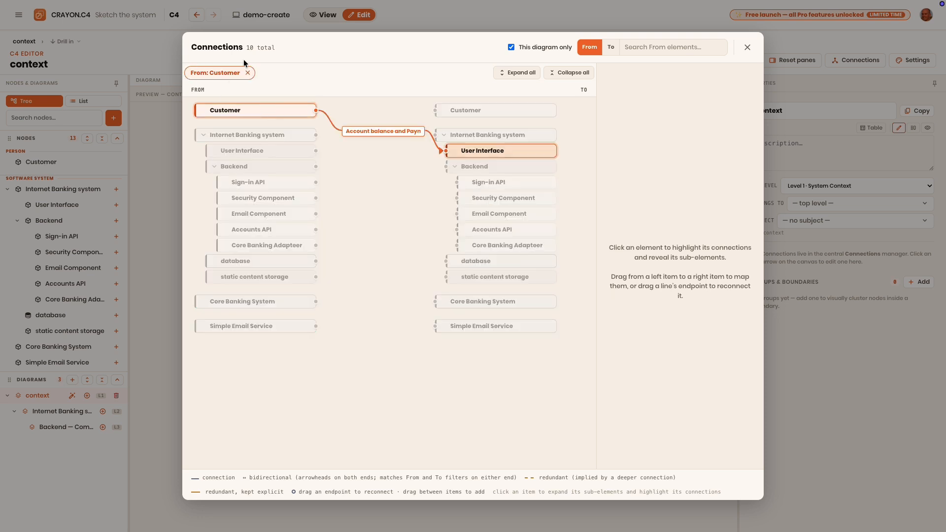
{"action": "left_click", "coordinate": [246, 136]}
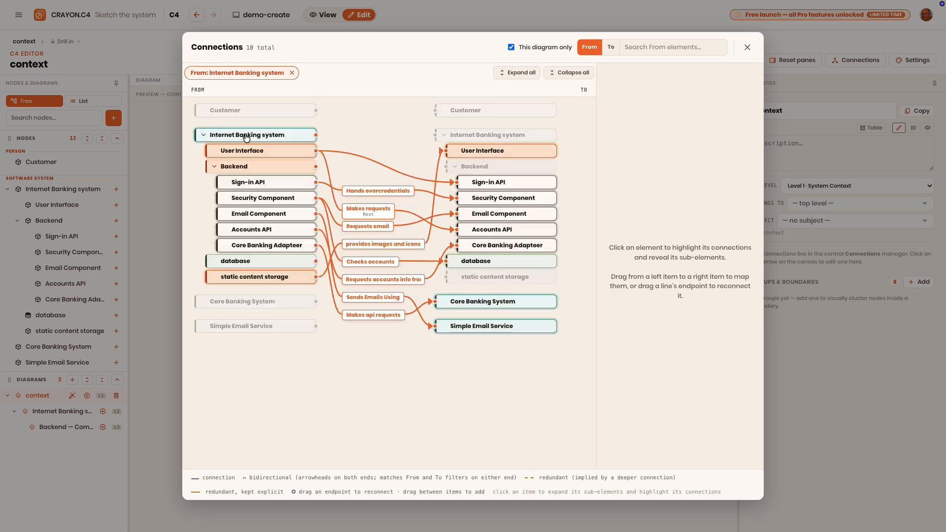
{"action": "left_click", "coordinate": [269, 153]}
{"action": "left_click", "coordinate": [274, 169]}
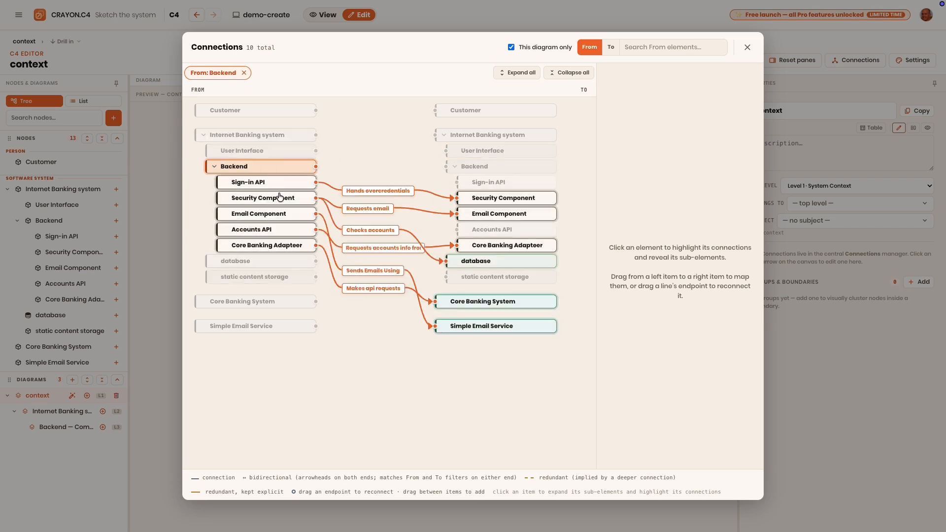
{"action": "left_click", "coordinate": [274, 232]}
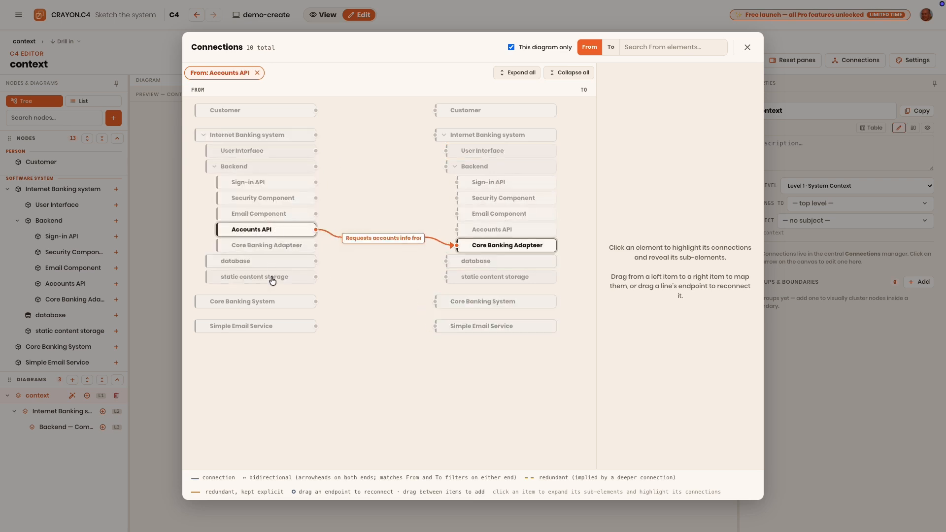
{"action": "left_click", "coordinate": [748, 49]}
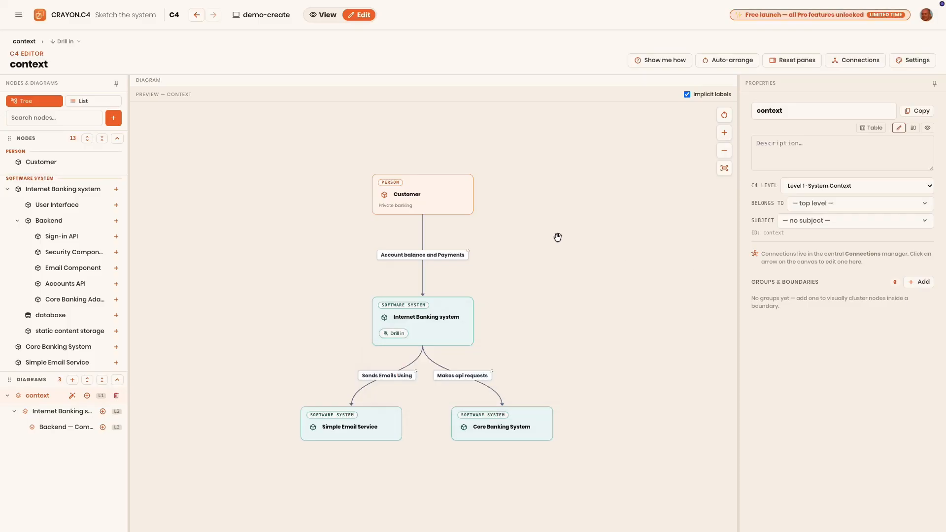
Switch the context diagram to viewing mode and drill through Internet Banking system into the Backend components diagram
{"action": "left_click", "coordinate": [538, 187]}
{"action": "left_click", "coordinate": [325, 17]}
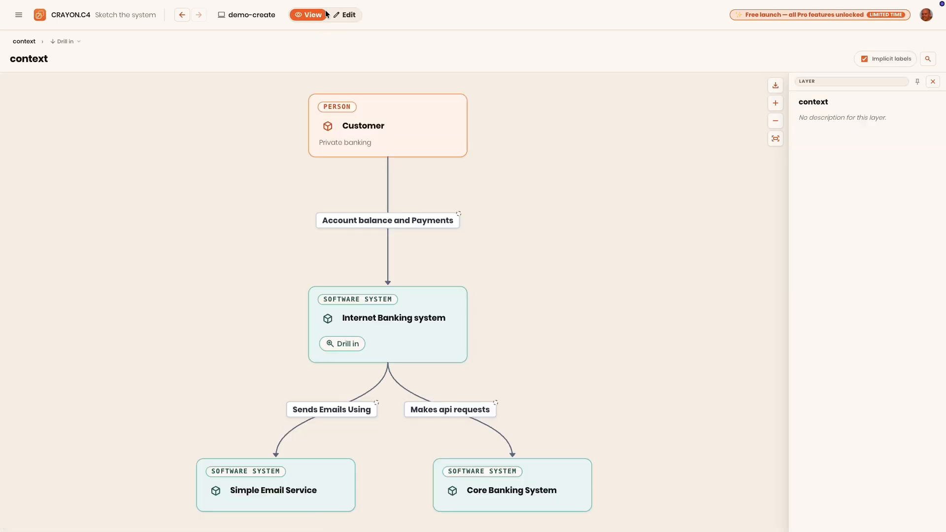
{"action": "left_click", "coordinate": [350, 347]}
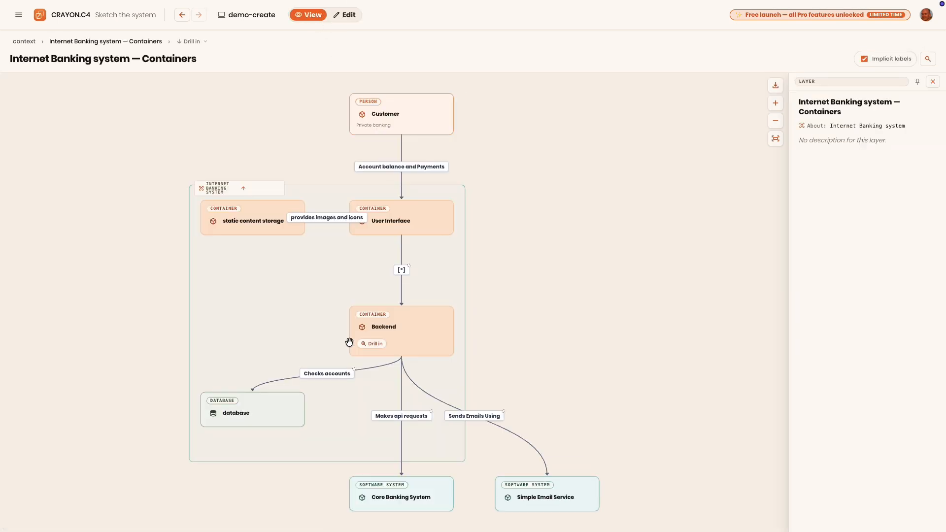
{"action": "left_click", "coordinate": [377, 348]}
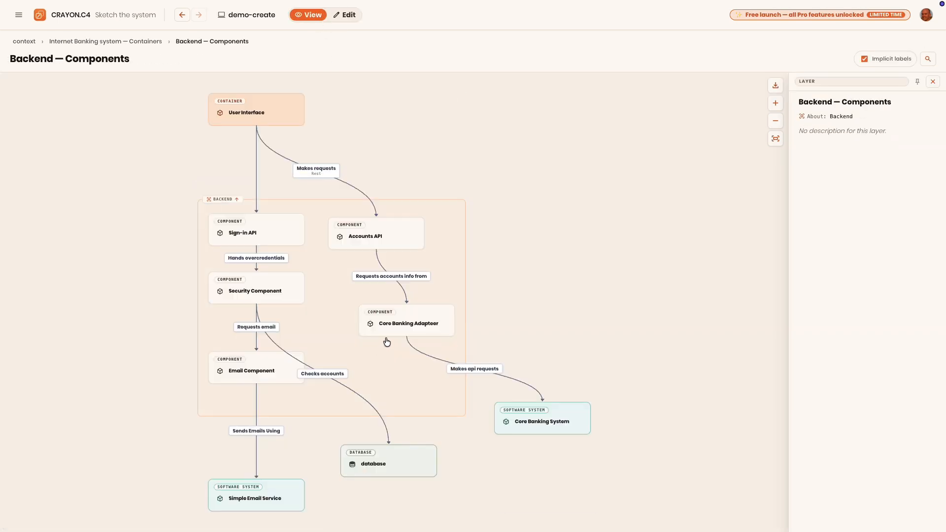
Inspect Core Banking System on each diagram it appears on, ending on the context diagram with nothing selected
{"action": "left_click", "coordinate": [560, 421]}
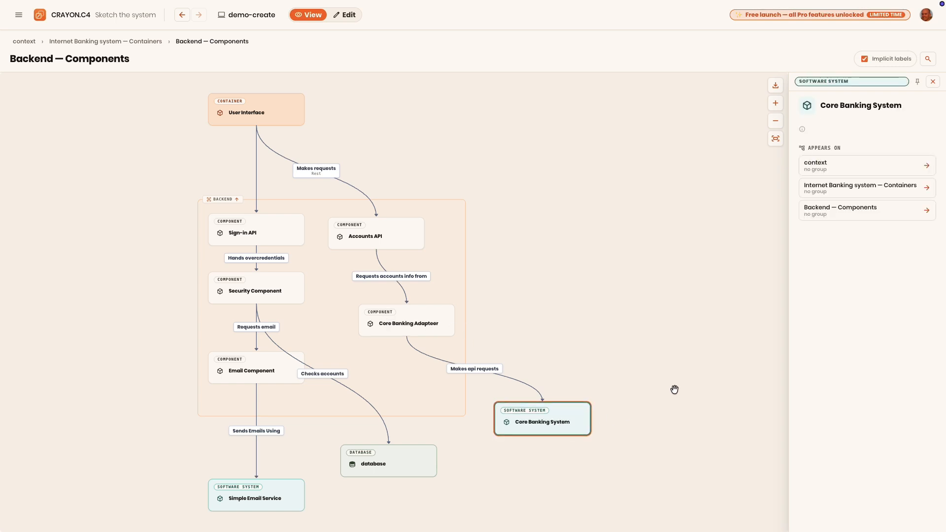
{"action": "left_click", "coordinate": [843, 189]}
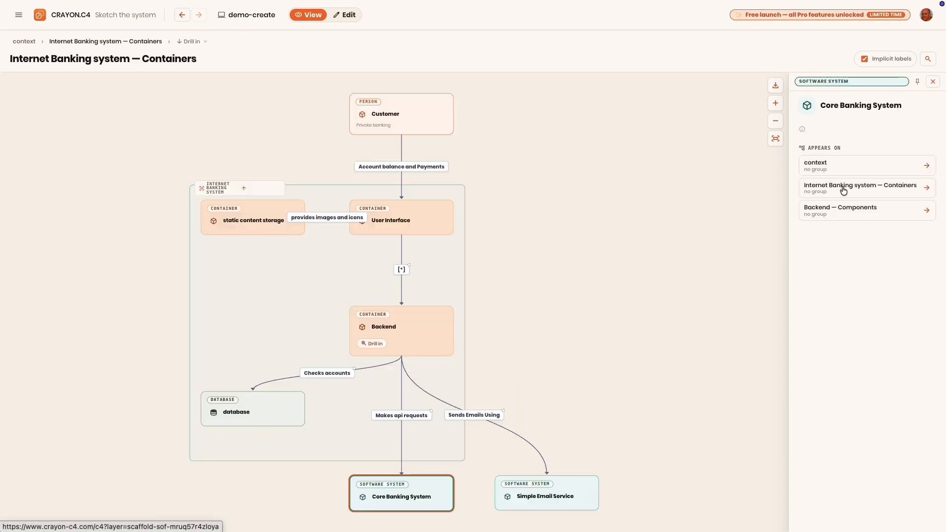
{"action": "left_click", "coordinate": [836, 212]}
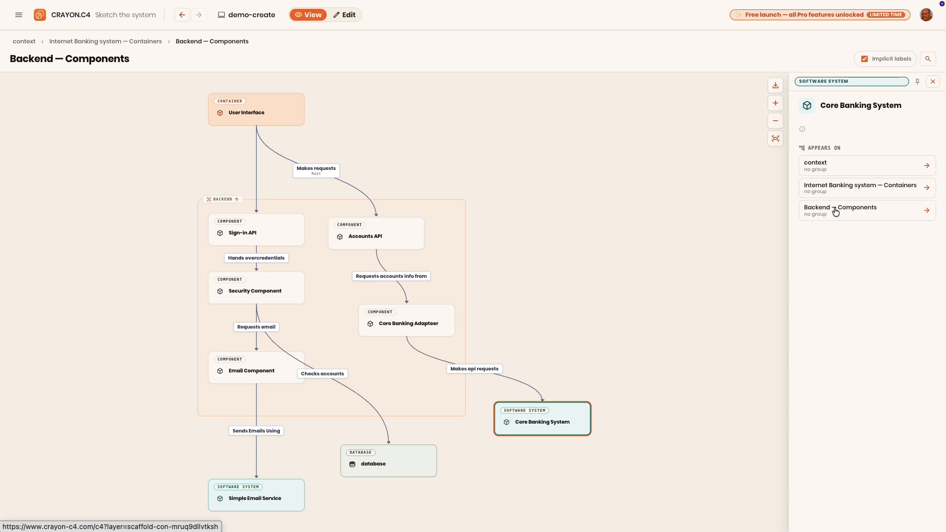
{"action": "left_click", "coordinate": [835, 163]}
{"action": "left_click", "coordinate": [547, 291]}
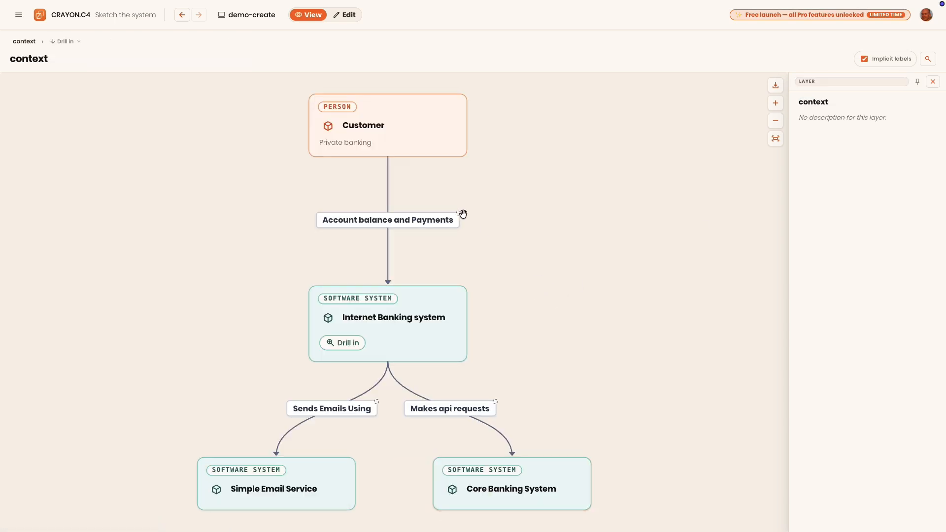
Go to the demo-create project page and open its document export
{"action": "left_click", "coordinate": [243, 17]}
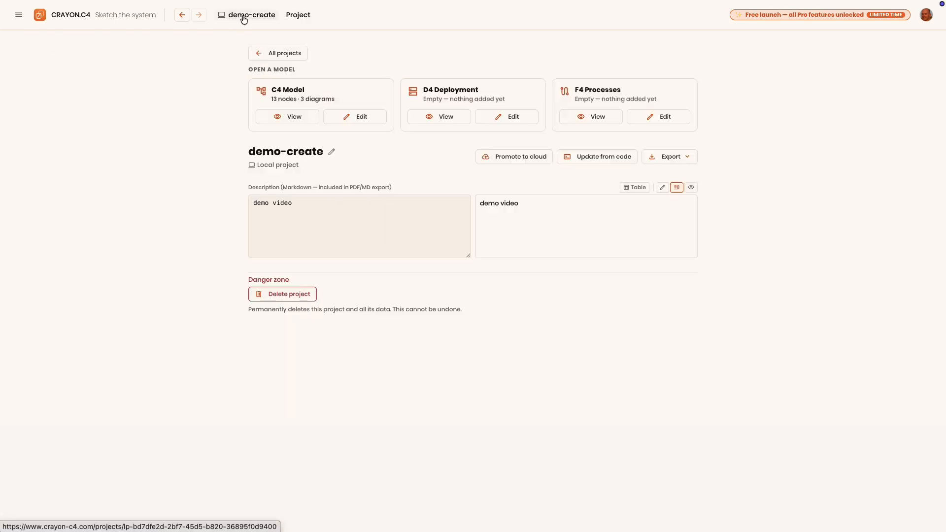
{"action": "left_click", "coordinate": [668, 156]}
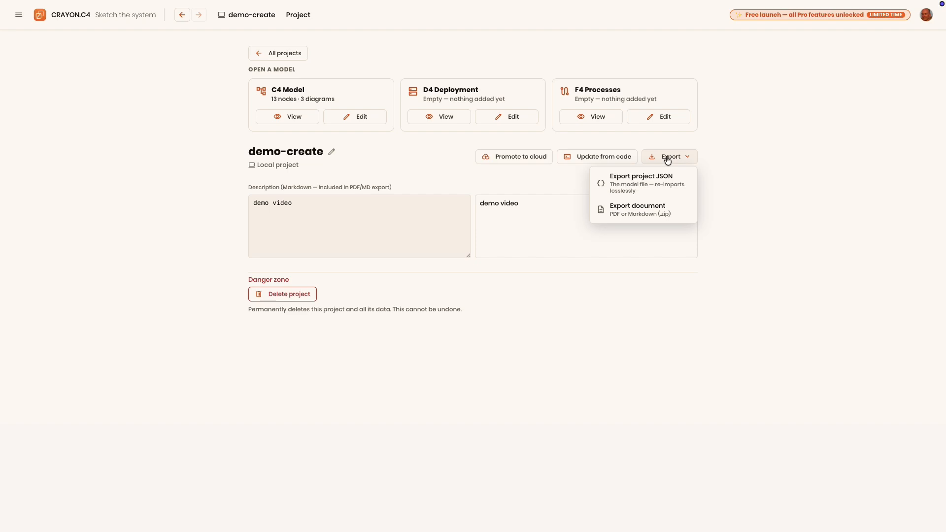
{"action": "left_click", "coordinate": [649, 211]}
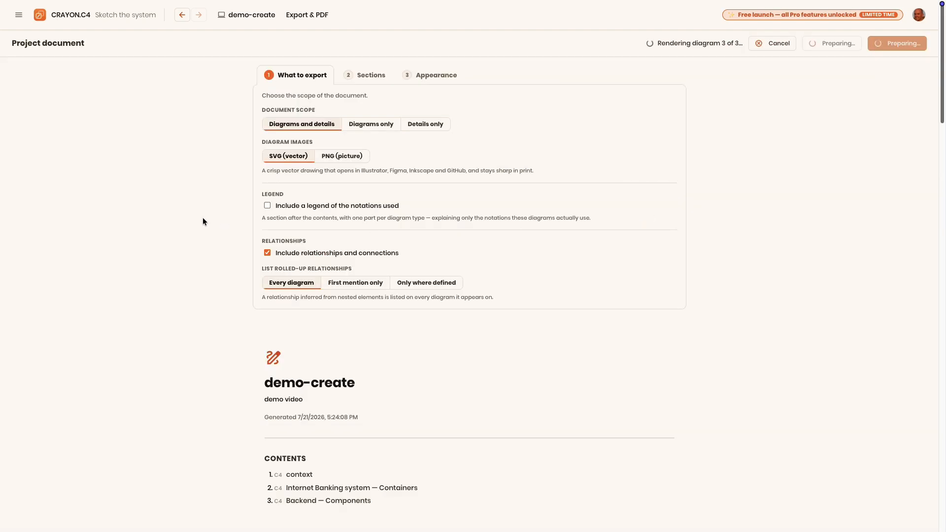
Review the generated project document and include a legend of the notations used
{"action": "scroll", "coordinate": [219, 173], "scroll_direction": "down", "scroll_amount": 7}
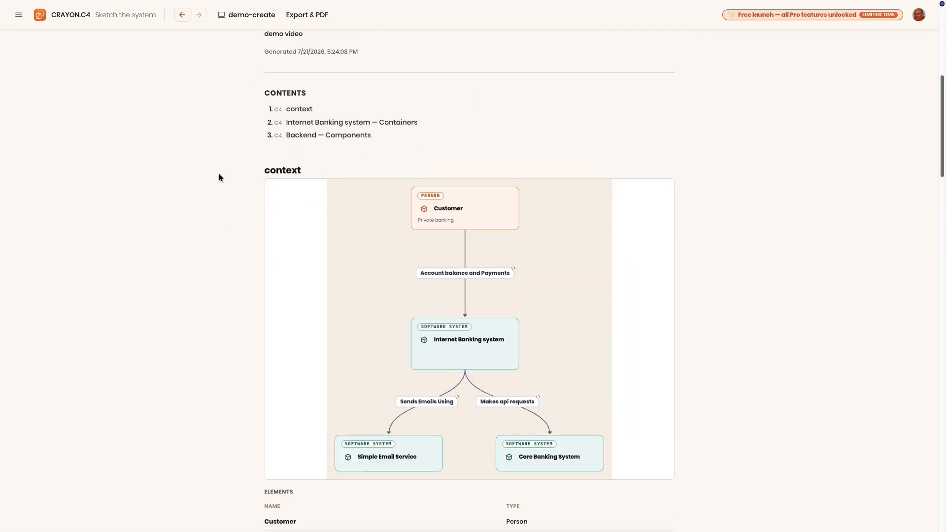
{"action": "scroll", "coordinate": [219, 175], "scroll_direction": "down", "scroll_amount": 15}
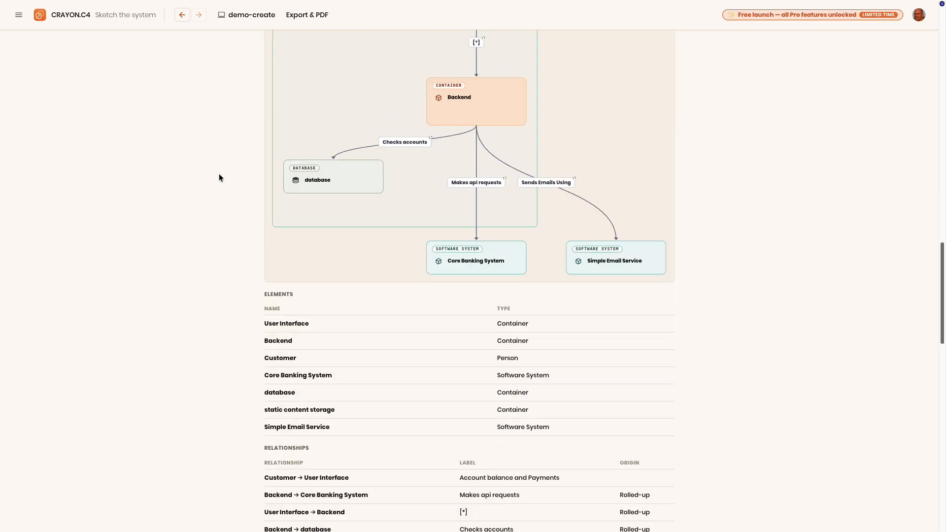
{"action": "scroll", "coordinate": [219, 175], "scroll_direction": "down", "scroll_amount": 18}
{"action": "scroll", "coordinate": [219, 176], "scroll_direction": "up", "scroll_amount": 9}
{"action": "scroll", "coordinate": [219, 173], "scroll_direction": "up", "scroll_amount": 20}
{"action": "left_click", "coordinate": [268, 205]}
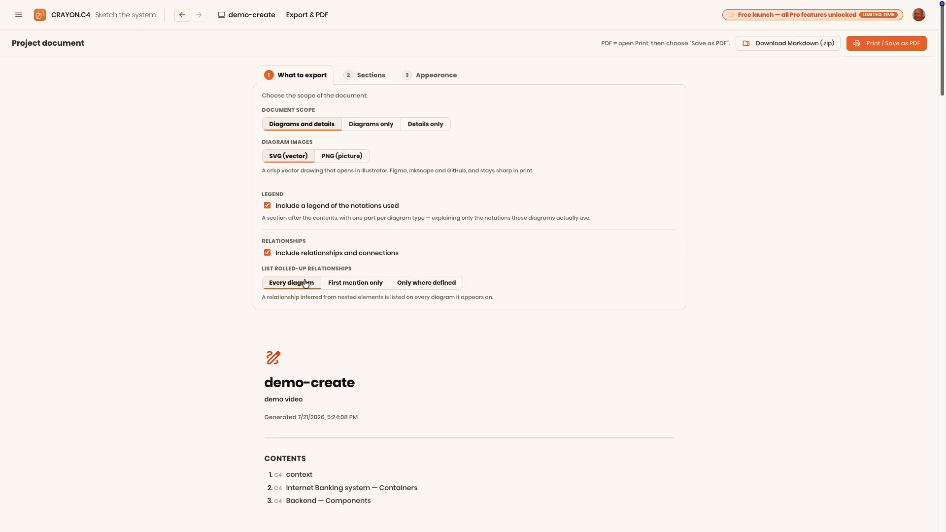
Set the exported document's detail-table colours to Custom and its diagram image background to Transparent
{"action": "left_click", "coordinate": [361, 78]}
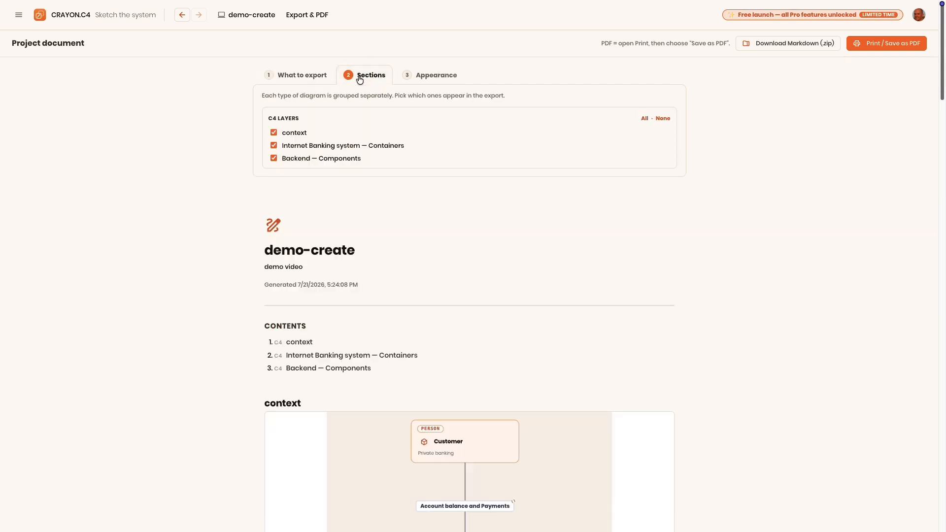
{"action": "left_click", "coordinate": [437, 75]}
{"action": "left_click", "coordinate": [381, 234]}
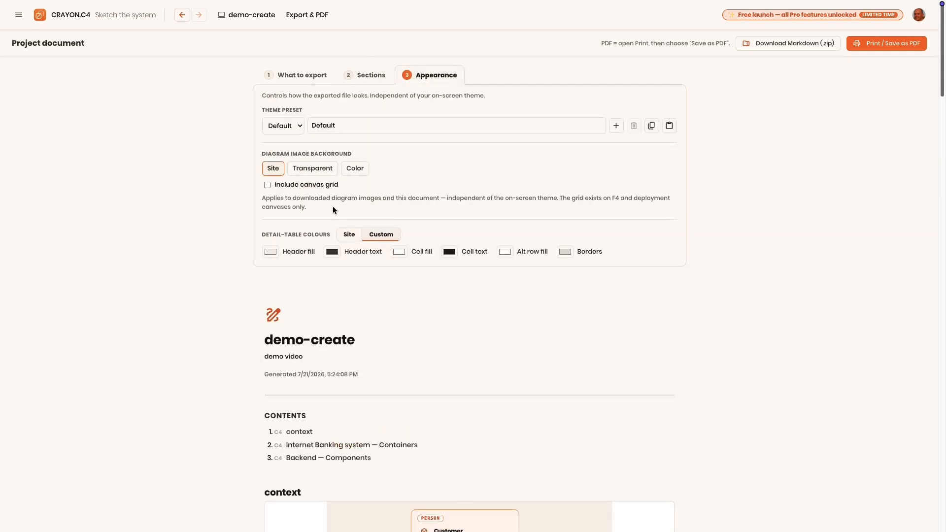
{"action": "left_click", "coordinate": [320, 169]}
Review the project document's diagrams, element and relationship tables, and C4 legend with the new appearance
{"action": "scroll", "coordinate": [397, 244], "scroll_direction": "down", "scroll_amount": 4}
{"action": "scroll", "coordinate": [460, 294], "scroll_direction": "down", "scroll_amount": 20}
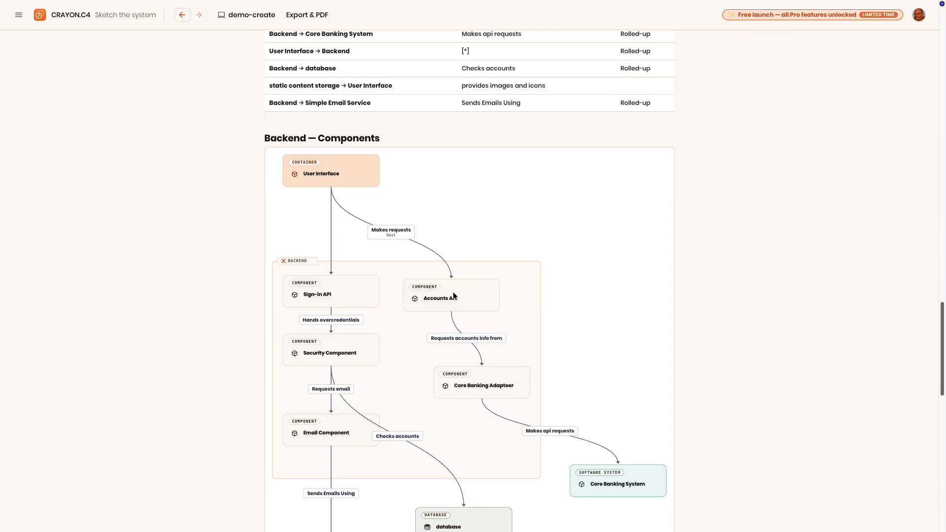
{"action": "scroll", "coordinate": [453, 296], "scroll_direction": "down", "scroll_amount": 18}
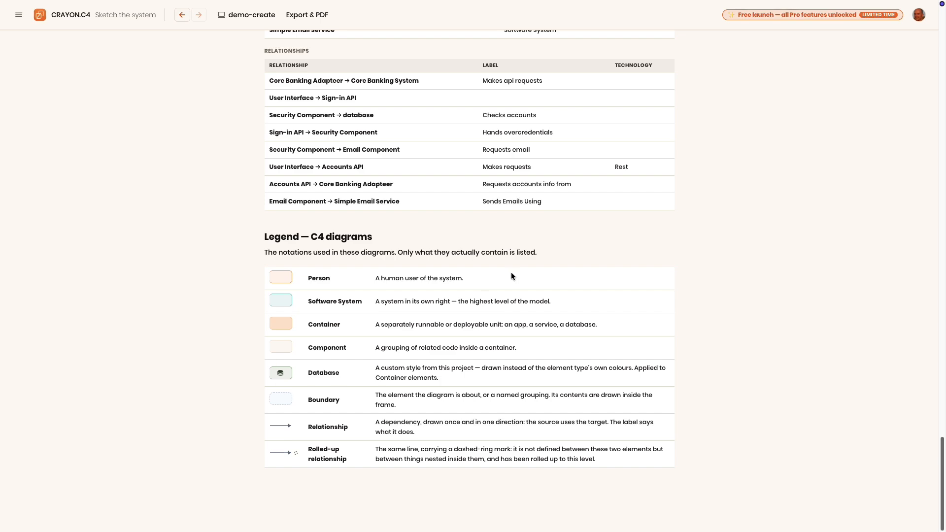
{"action": "scroll", "coordinate": [522, 263], "scroll_direction": "up", "scroll_amount": 20}
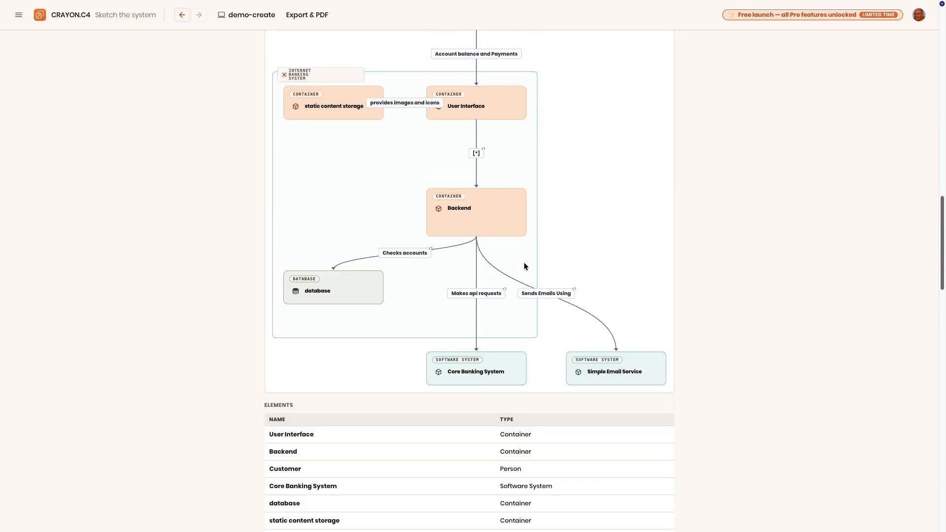
{"action": "scroll", "coordinate": [524, 265], "scroll_direction": "up", "scroll_amount": 15}
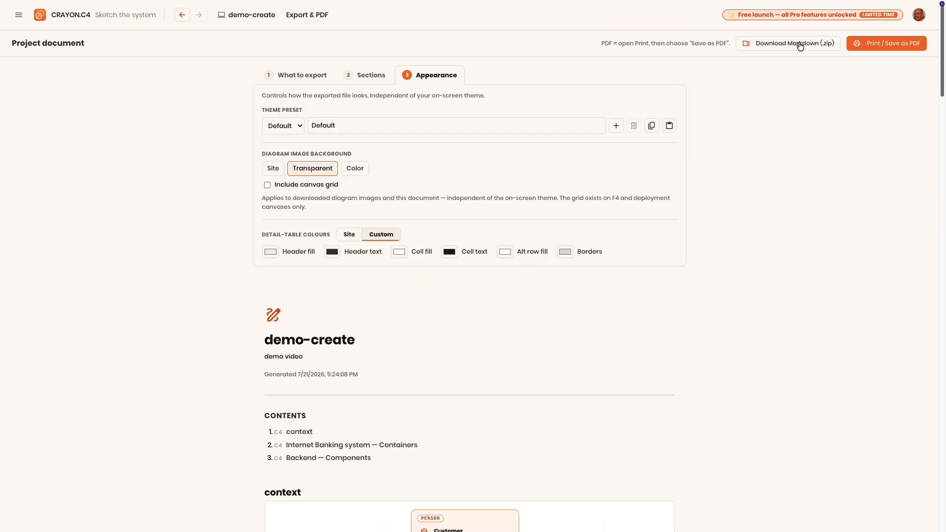
Preview the pages of the project document as a PDF print, through the legend, and cancel without saving
{"action": "left_click", "coordinate": [894, 44]}
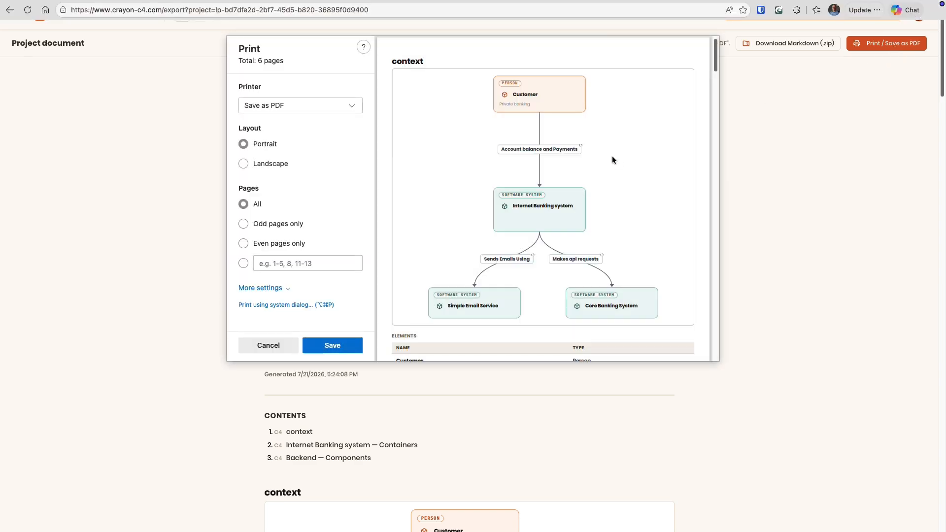
{"action": "scroll", "coordinate": [612, 158], "scroll_direction": "down", "scroll_amount": 6}
{"action": "scroll", "coordinate": [613, 159], "scroll_direction": "down", "scroll_amount": 10}
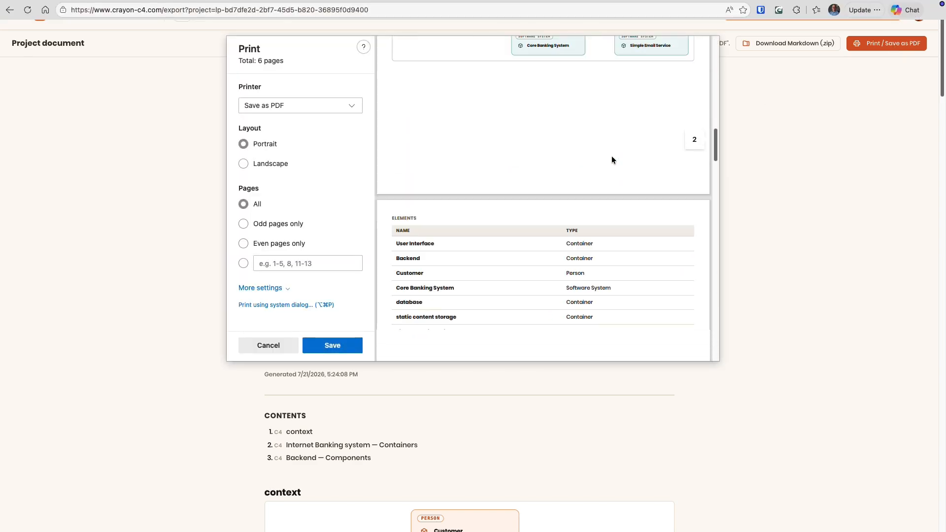
{"action": "scroll", "coordinate": [612, 158], "scroll_direction": "down", "scroll_amount": 10}
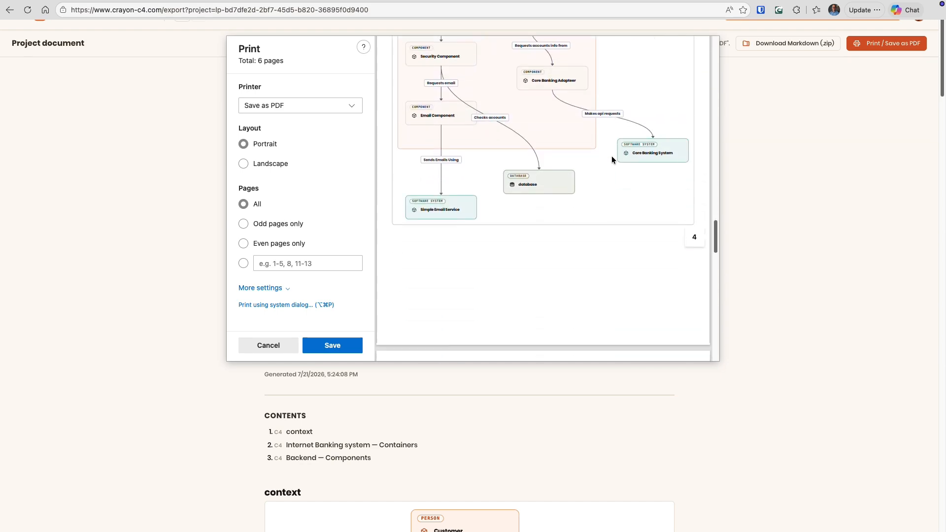
{"action": "scroll", "coordinate": [612, 160], "scroll_direction": "down", "scroll_amount": 10}
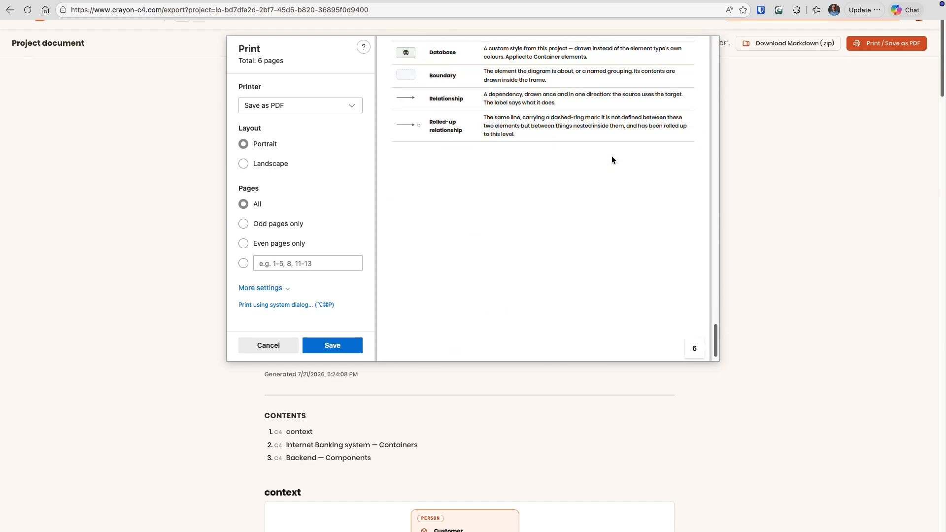
{"action": "left_click", "coordinate": [270, 347]}
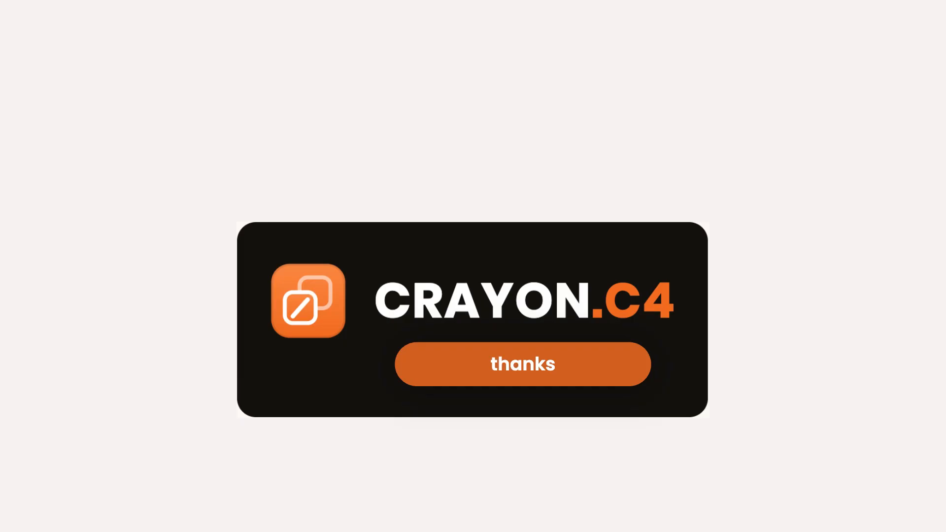